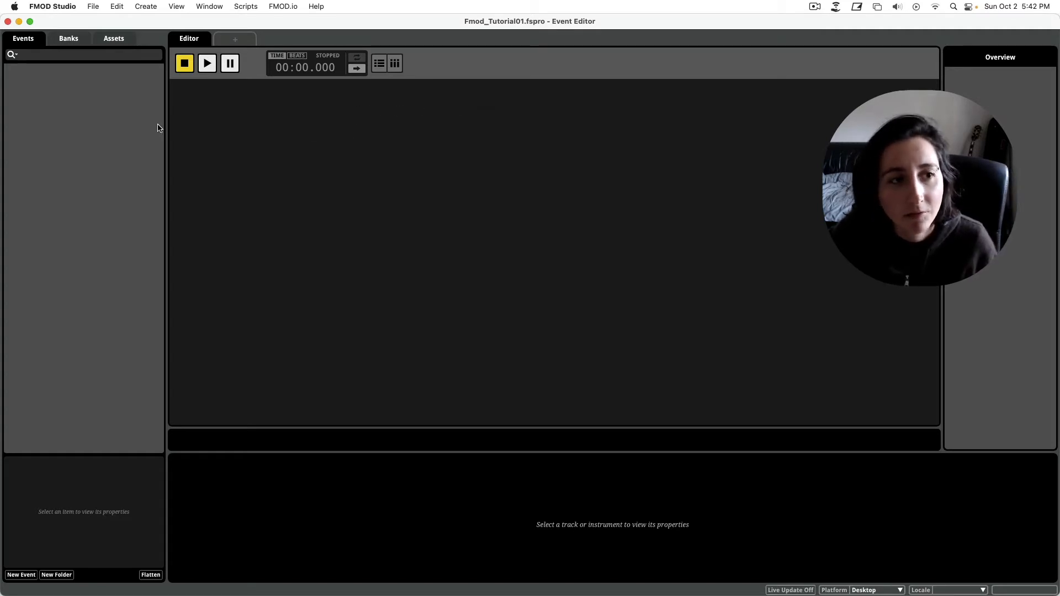
Step: Look through the project's banks and assets lists and return to the events list
{"action": "left_click", "coordinate": [83, 40]}
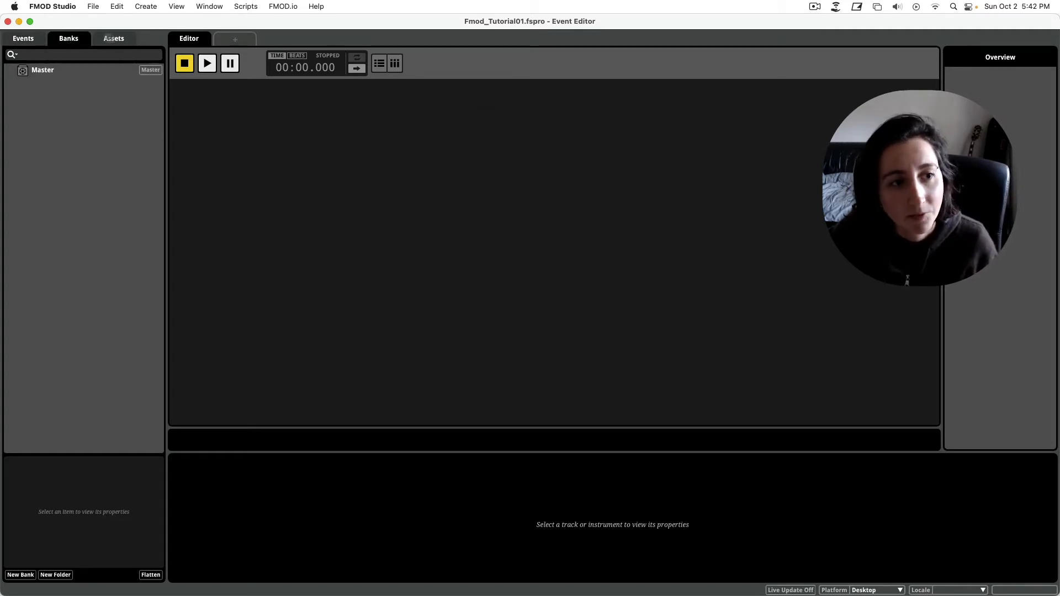
{"action": "left_click", "coordinate": [113, 38]}
{"action": "left_click", "coordinate": [69, 39]}
{"action": "left_click", "coordinate": [23, 39]}
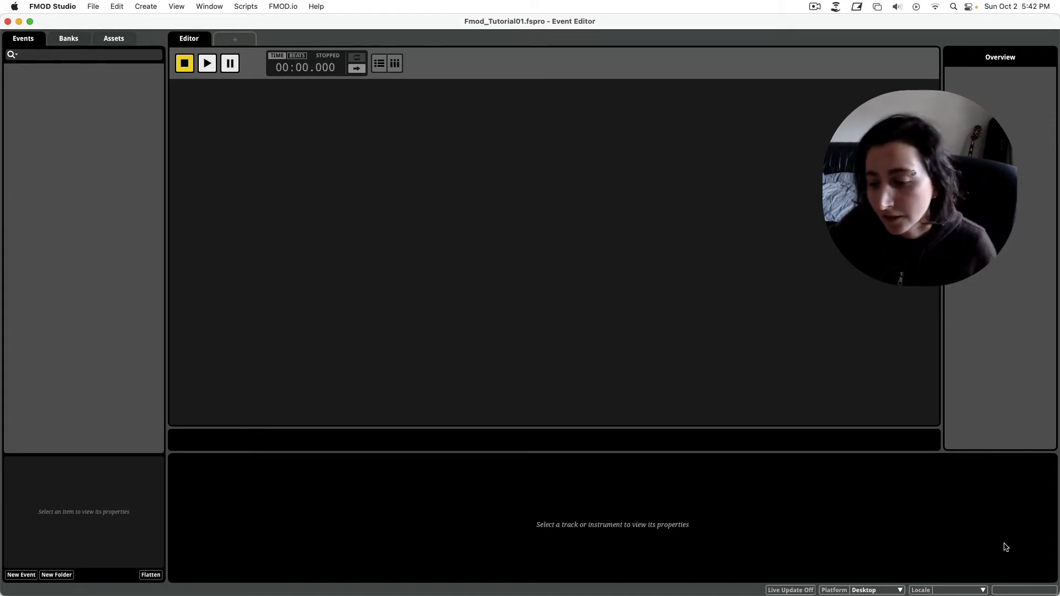
Step: Switch to the Event_Fmod document in Preview, read the definition of an event, and return to FMOD Studio
{"action": "mouse_move", "coordinate": [980, 591]}
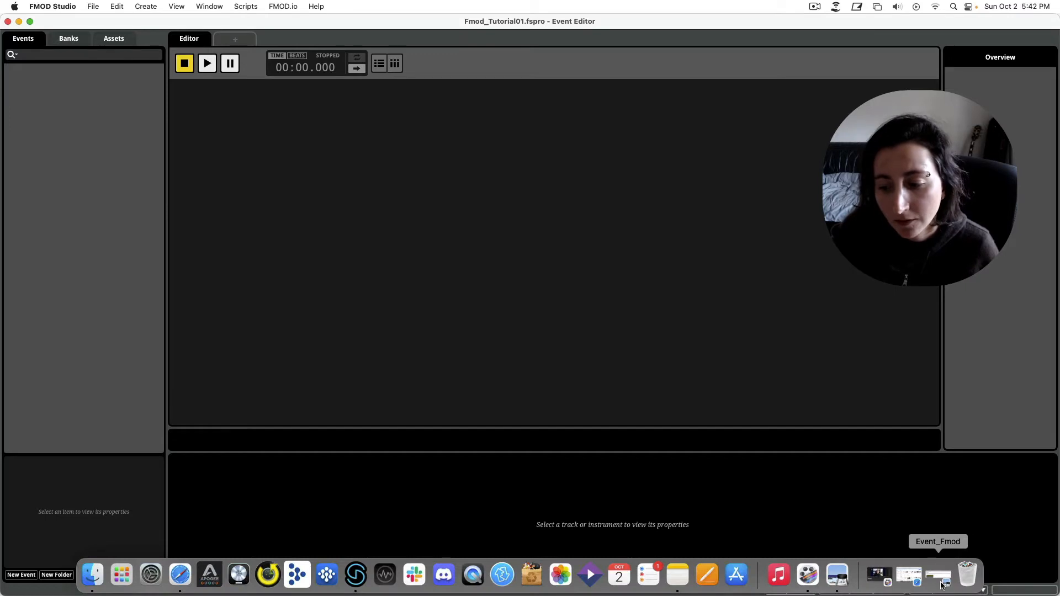
{"action": "left_click", "coordinate": [937, 587]}
{"action": "left_click_drag", "start_coordinate": [457, 168], "coordinate": [428, 97]}
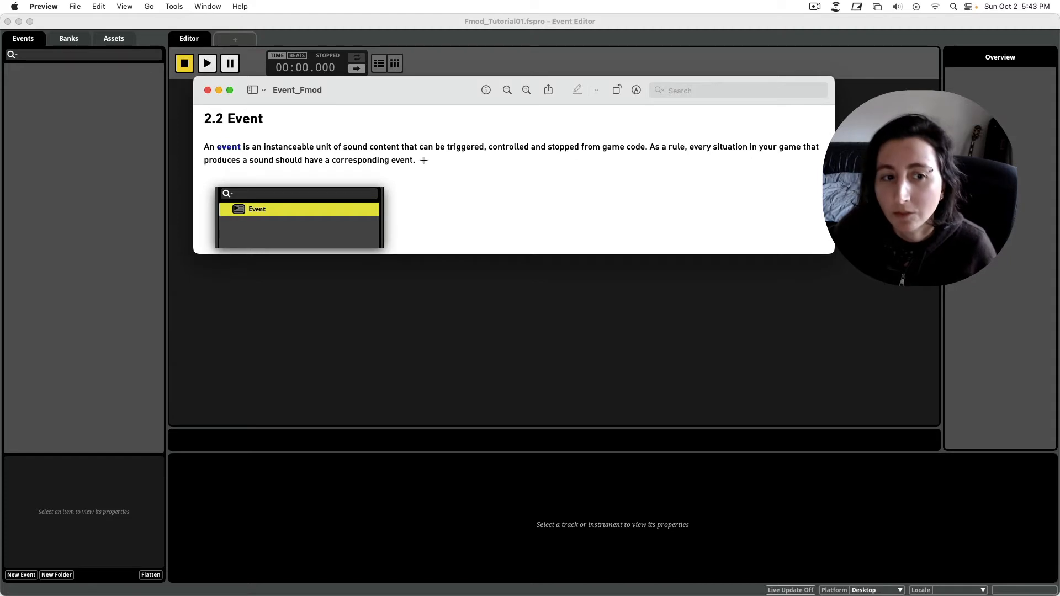
{"action": "left_click_drag", "start_coordinate": [325, 160], "coordinate": [419, 147]}
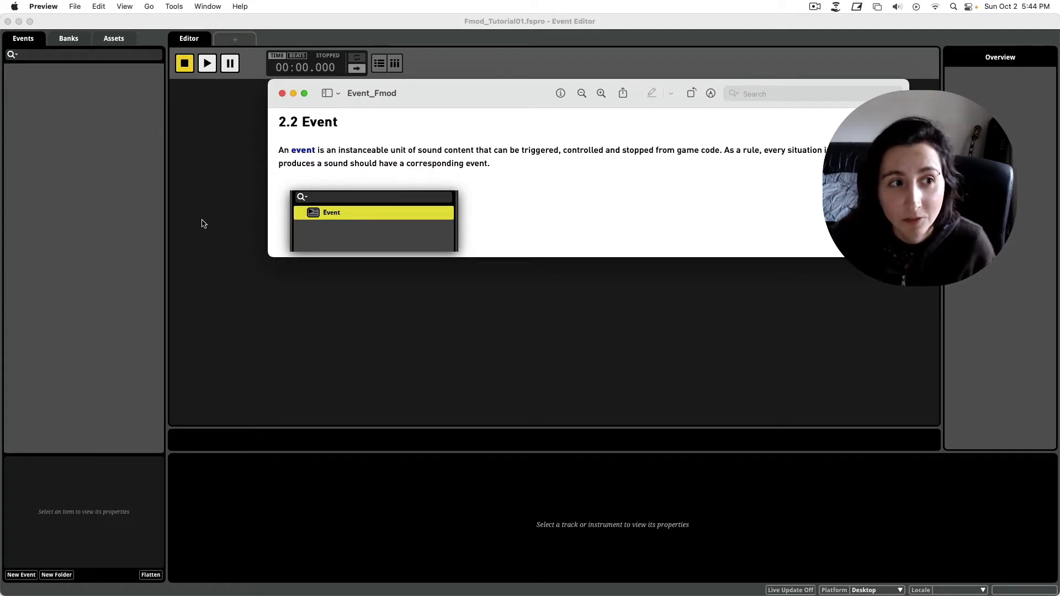
{"action": "left_click", "coordinate": [78, 208]}
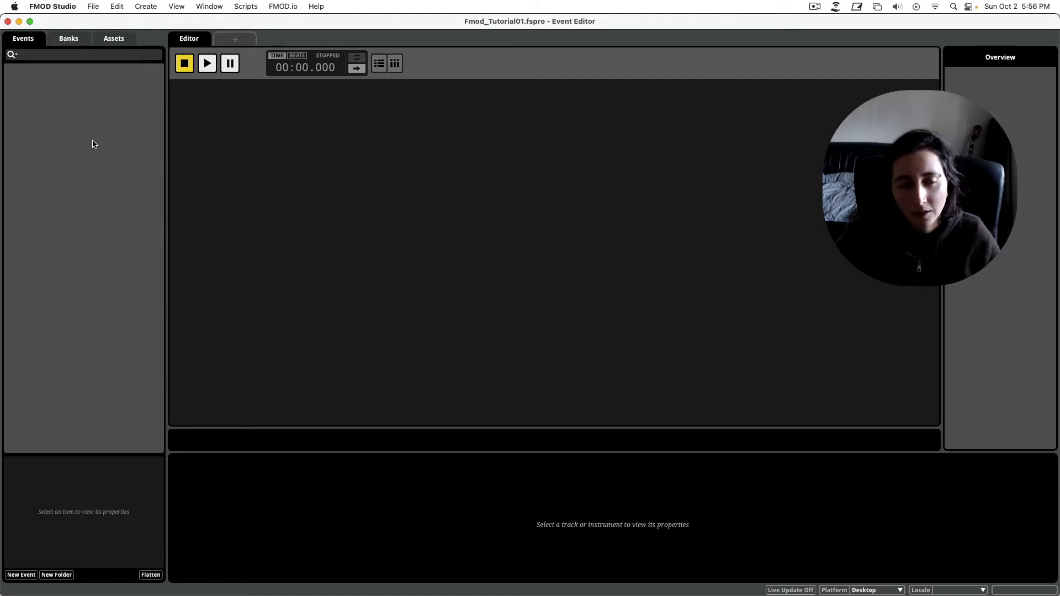
Step: Create a top-level event folder named Sfx
{"action": "right_click", "coordinate": [93, 144]}
{"action": "mouse_move", "coordinate": [102, 147]}
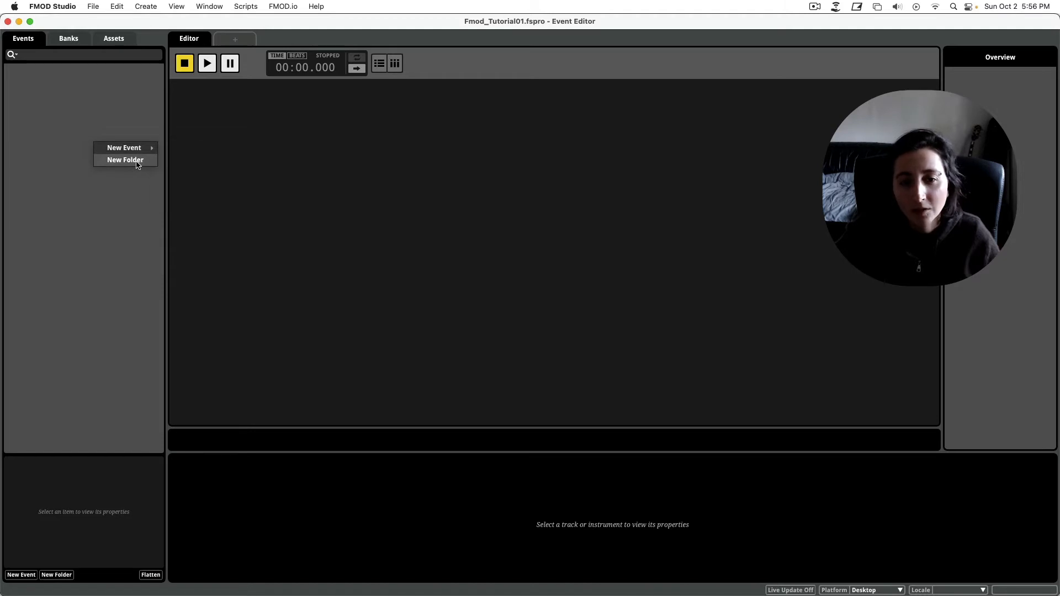
{"action": "left_click", "coordinate": [137, 161]}
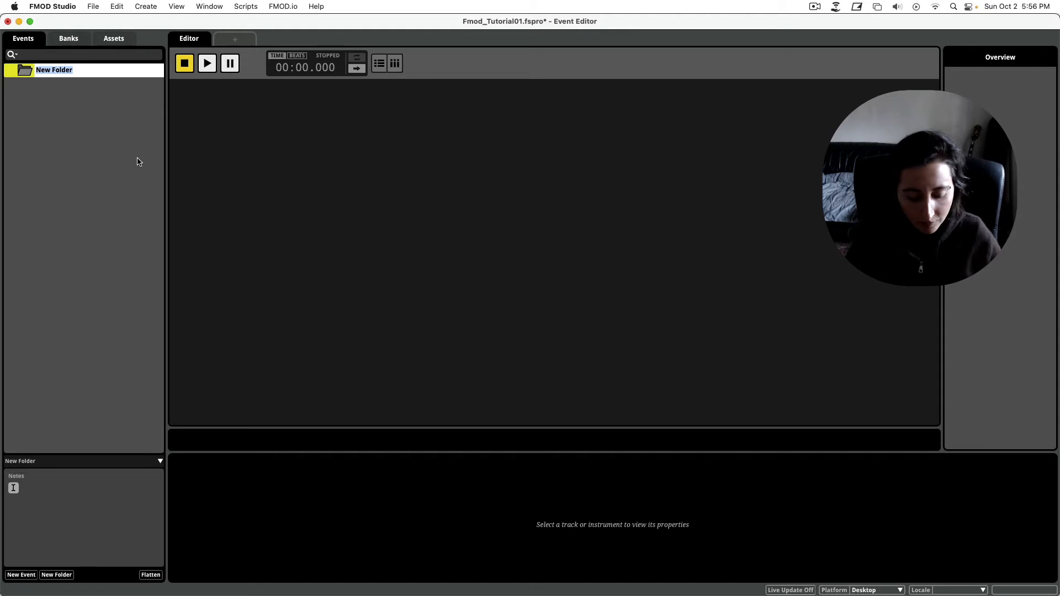
{"action": "type", "text": "Sfx"}
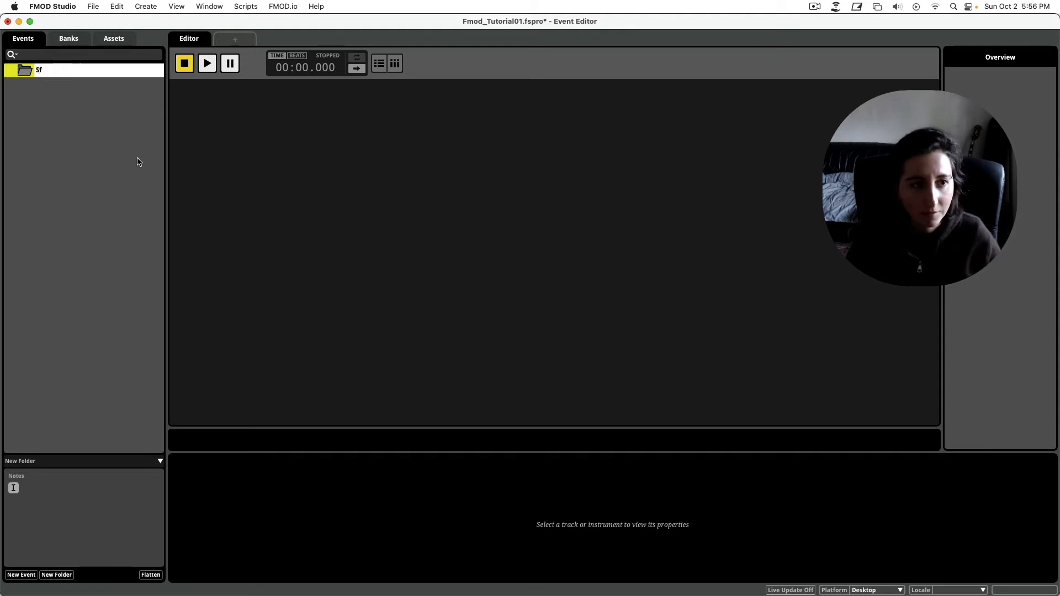
{"action": "key", "text": "Return"}
Step: Create a top-level event folder named Music
{"action": "right_click", "coordinate": [101, 142]}
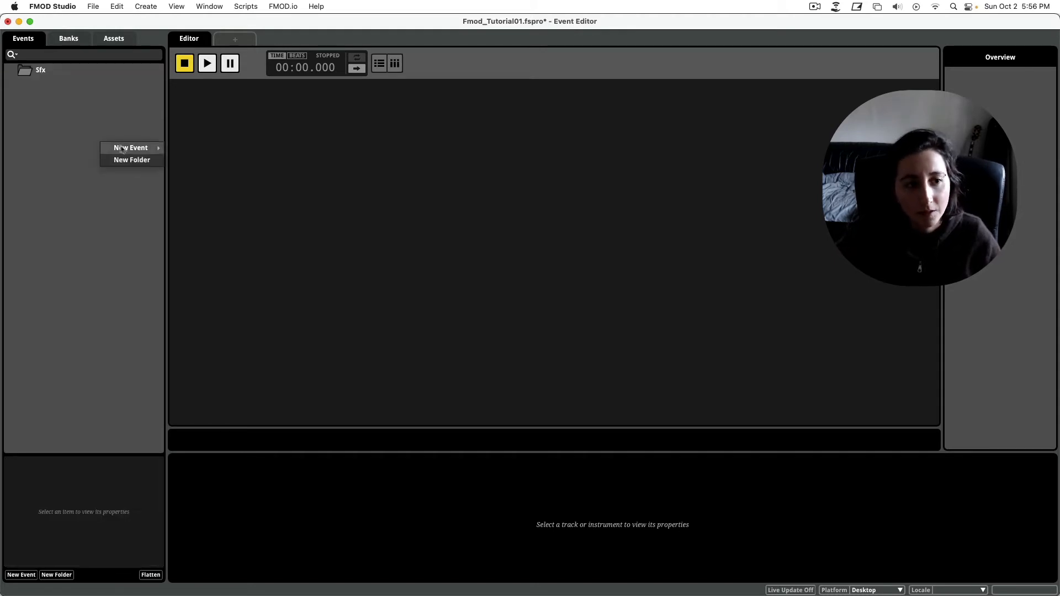
{"action": "left_click", "coordinate": [127, 159]}
{"action": "type", "text": "M"}
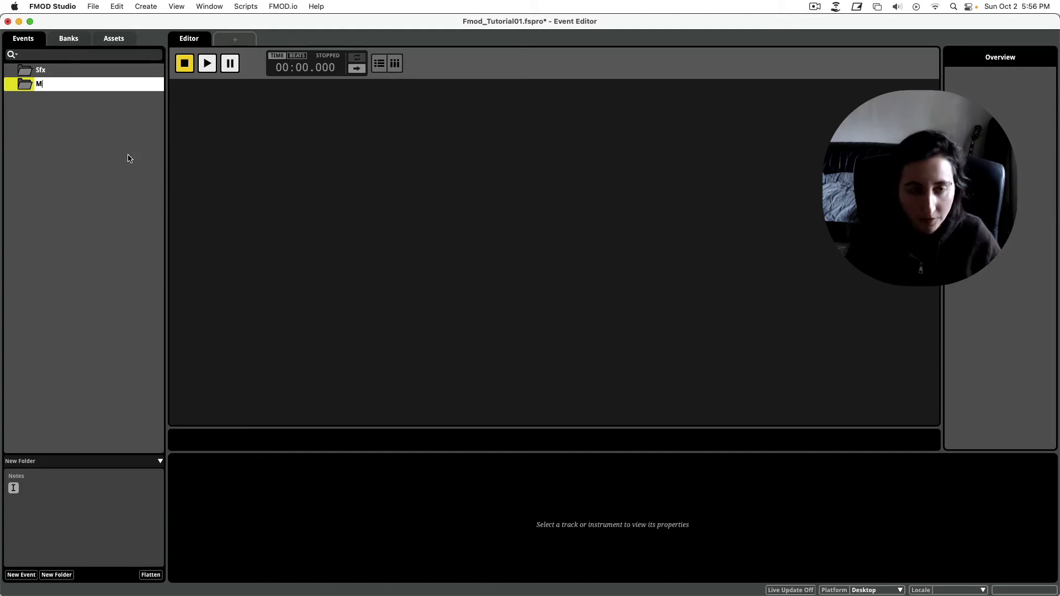
{"action": "type", "text": "usic"}
{"action": "key", "text": "Return"}
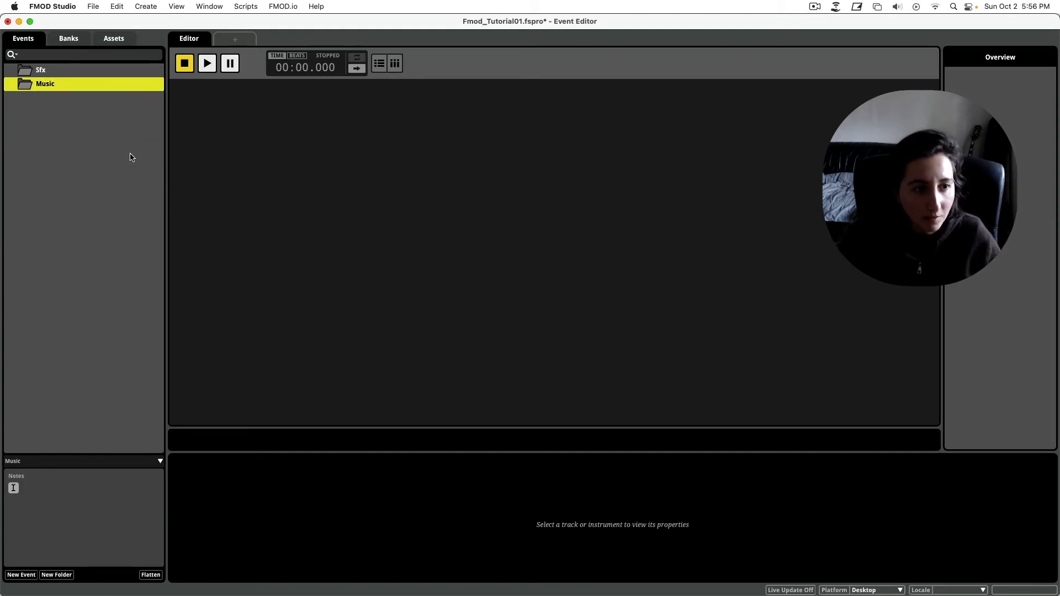
Step: Create a top-level event folder named Ambience
{"action": "right_click", "coordinate": [132, 149]}
{"action": "left_click", "coordinate": [182, 166]}
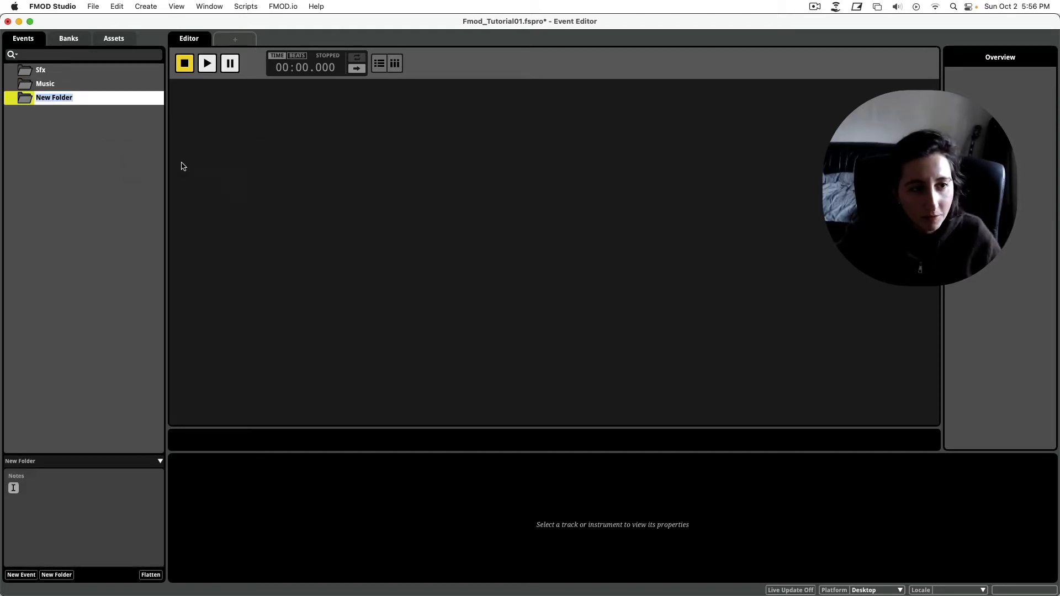
{"action": "type", "text": "Amb"}
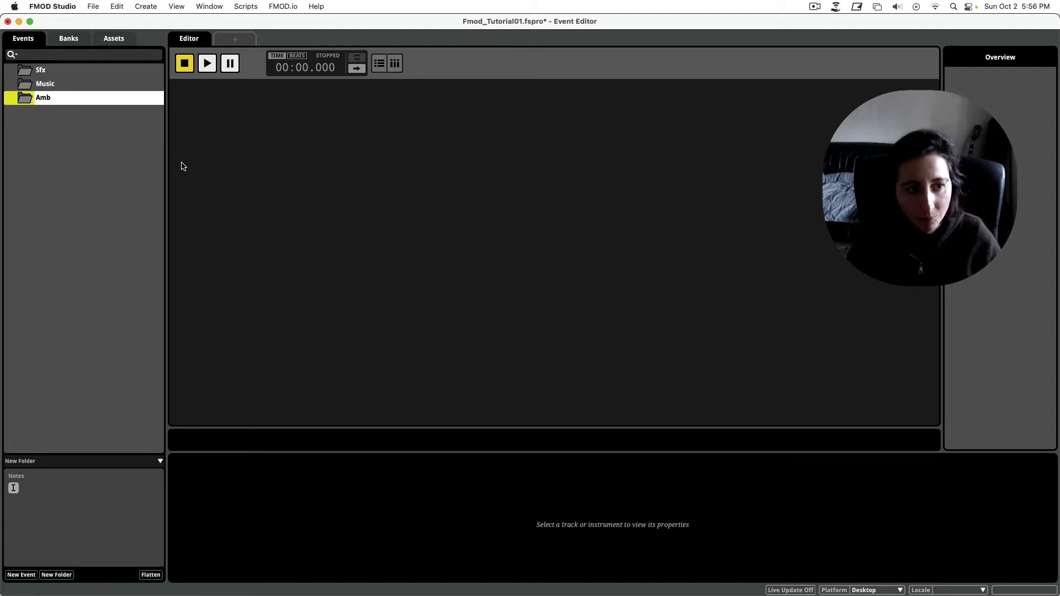
{"action": "type", "text": "ience"}
{"action": "key", "text": "Return"}
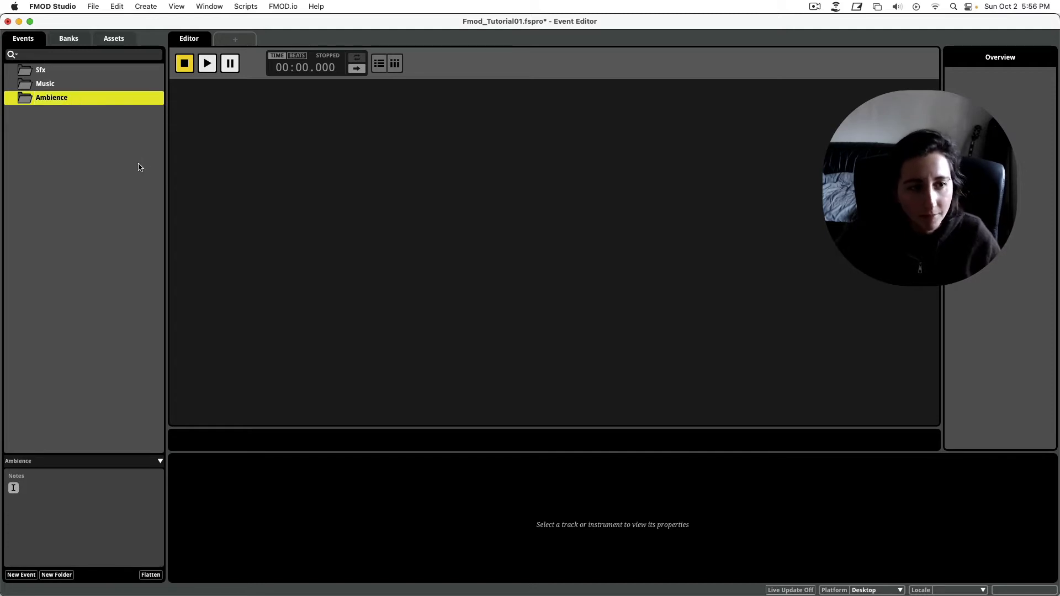
Step: Create a top-level event folder named Voice-over
{"action": "right_click", "coordinate": [139, 167]}
{"action": "left_click", "coordinate": [187, 182]}
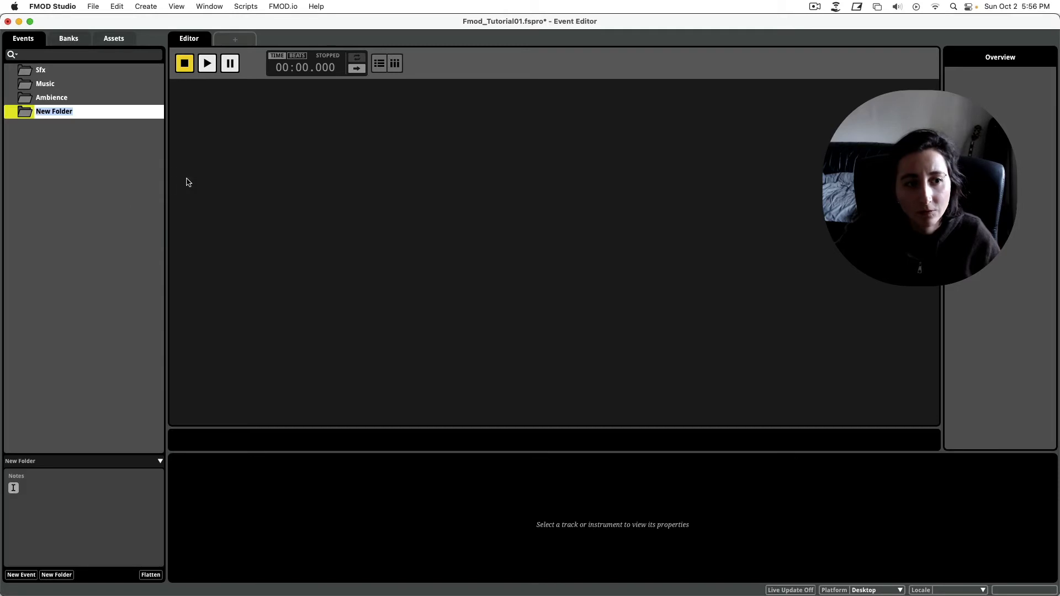
{"action": "type", "text": "Voice"}
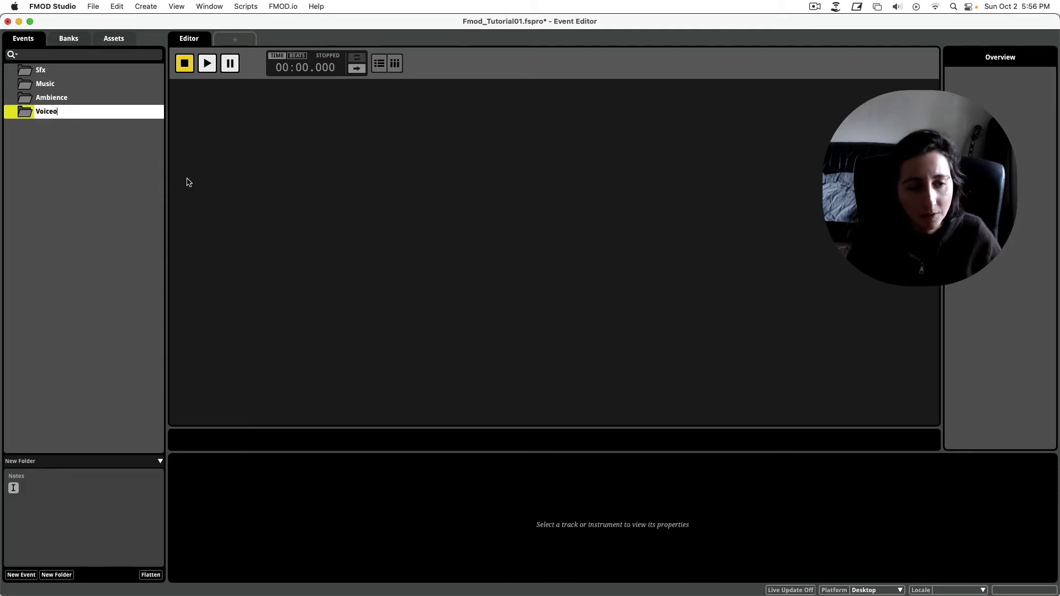
{"action": "type", "text": "-over"}
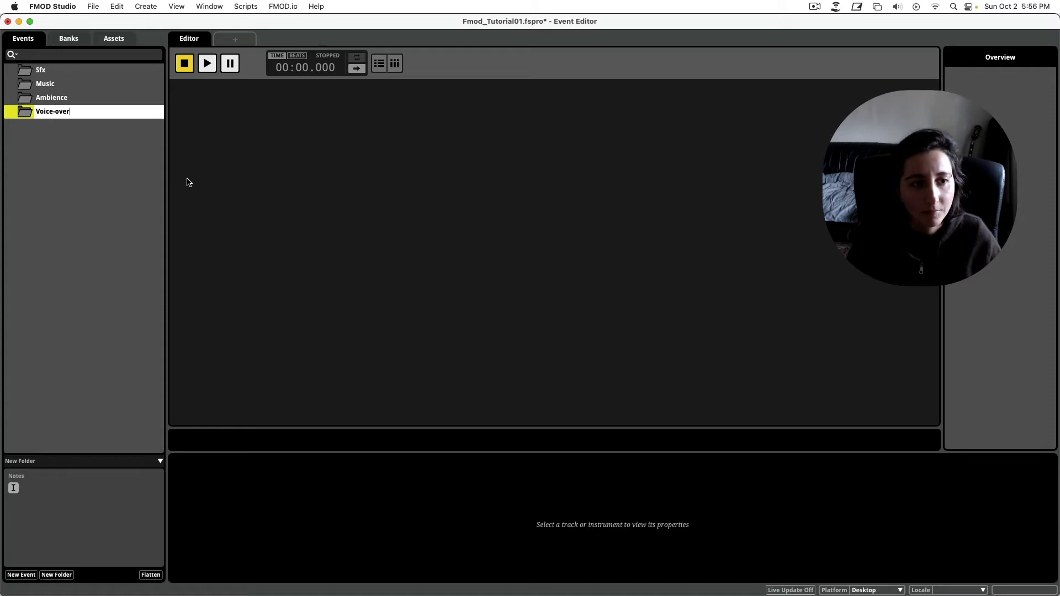
{"action": "key", "text": "Return"}
{"action": "key", "text": "Return"}
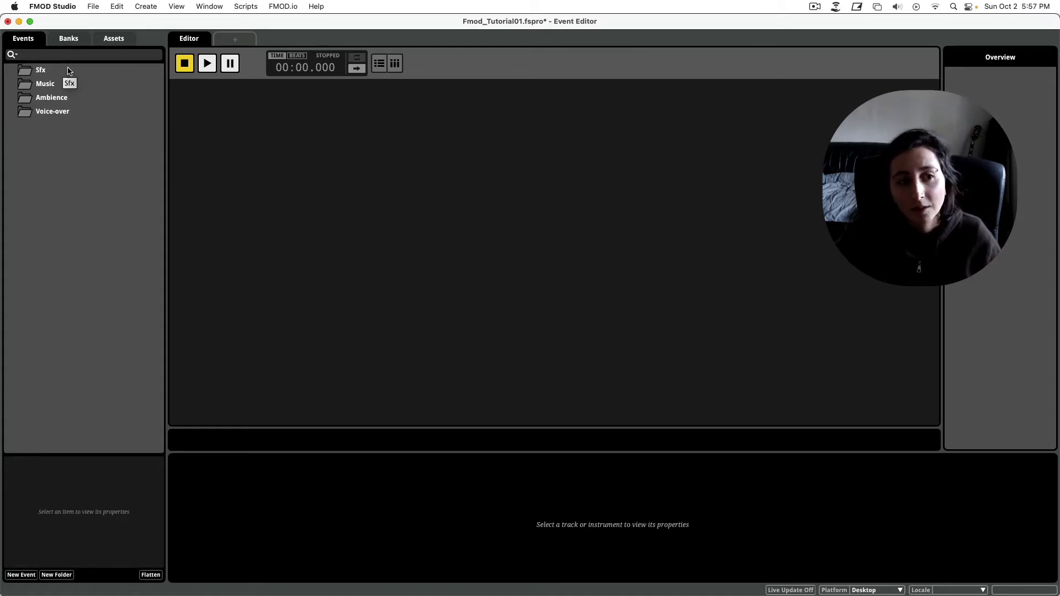
Step: Create a subfolder named Menu inside the Sfx folder
{"action": "left_click", "coordinate": [69, 72]}
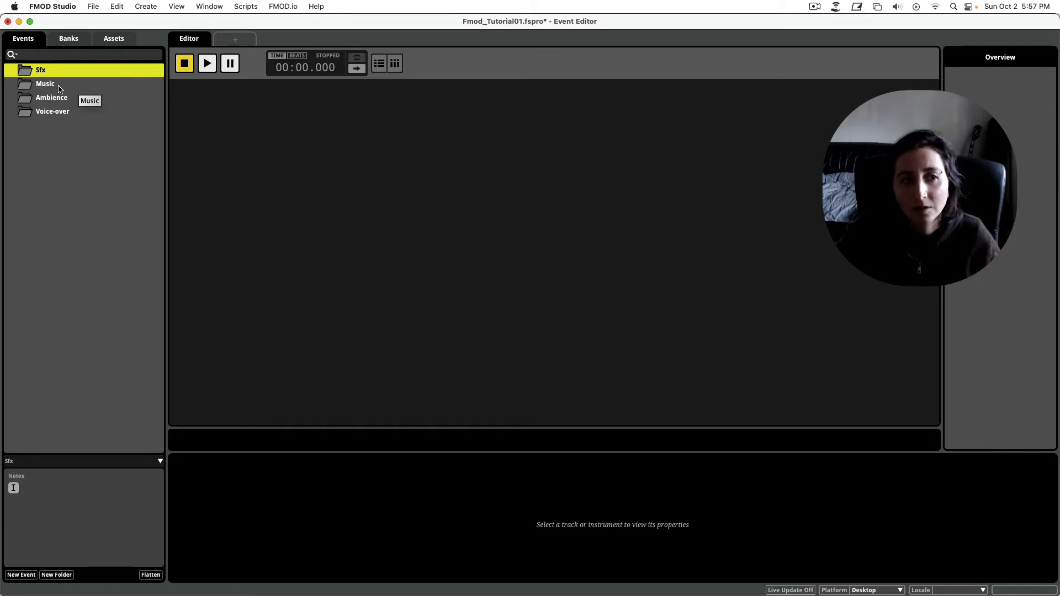
{"action": "left_click", "coordinate": [62, 68]}
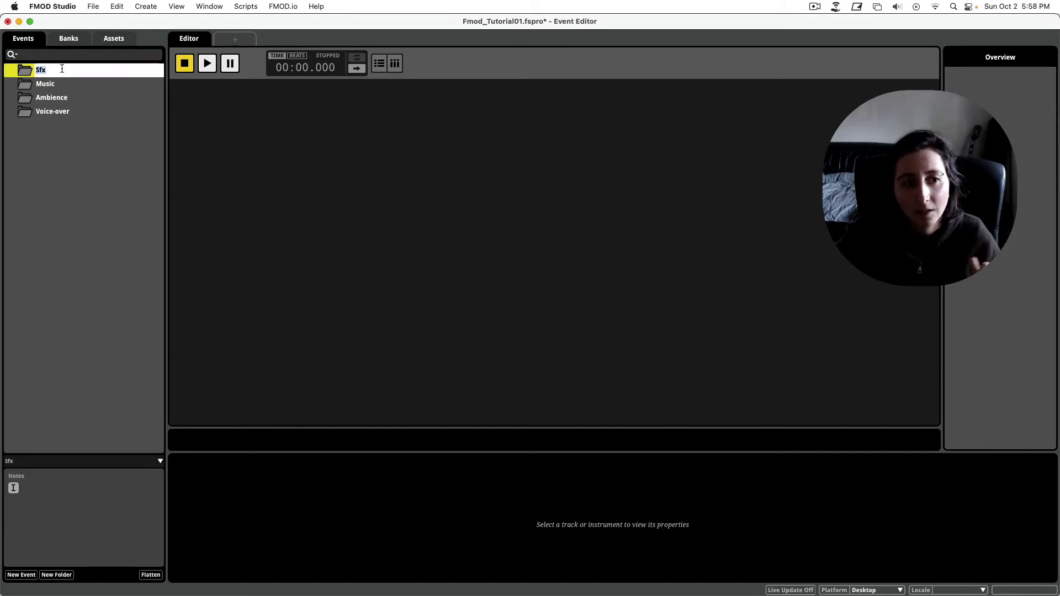
{"action": "left_click", "coordinate": [101, 128]}
{"action": "left_click", "coordinate": [59, 69]}
{"action": "right_click", "coordinate": [58, 72]}
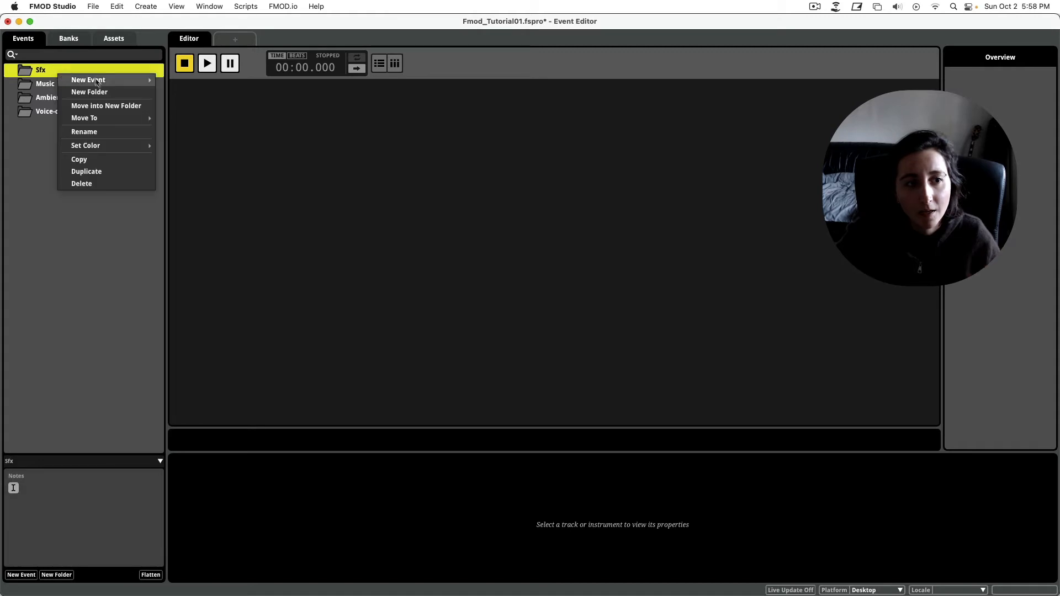
{"action": "left_click", "coordinate": [102, 92]}
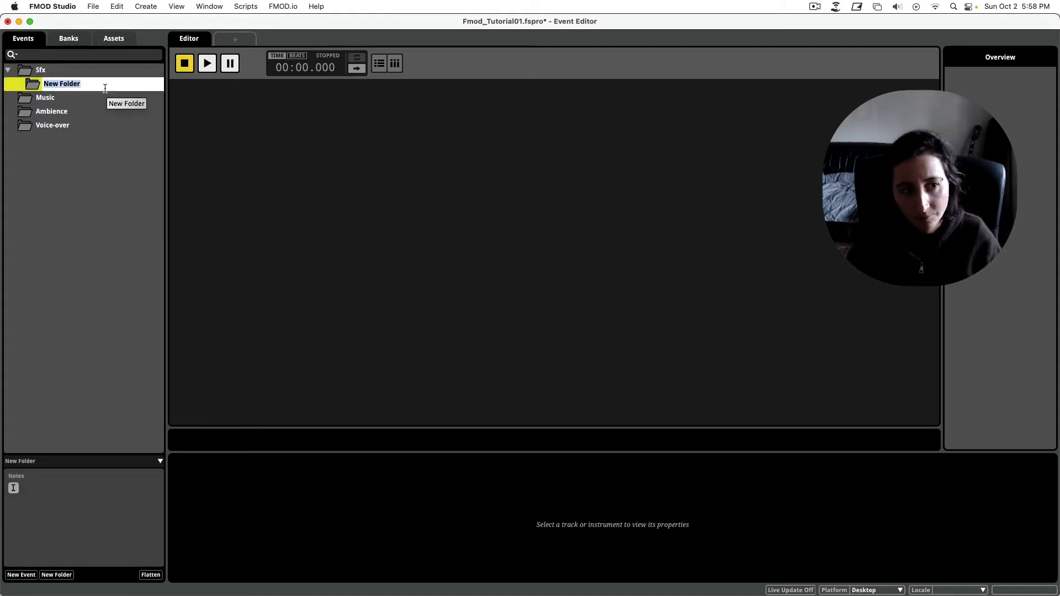
{"action": "type", "text": "Menu"}
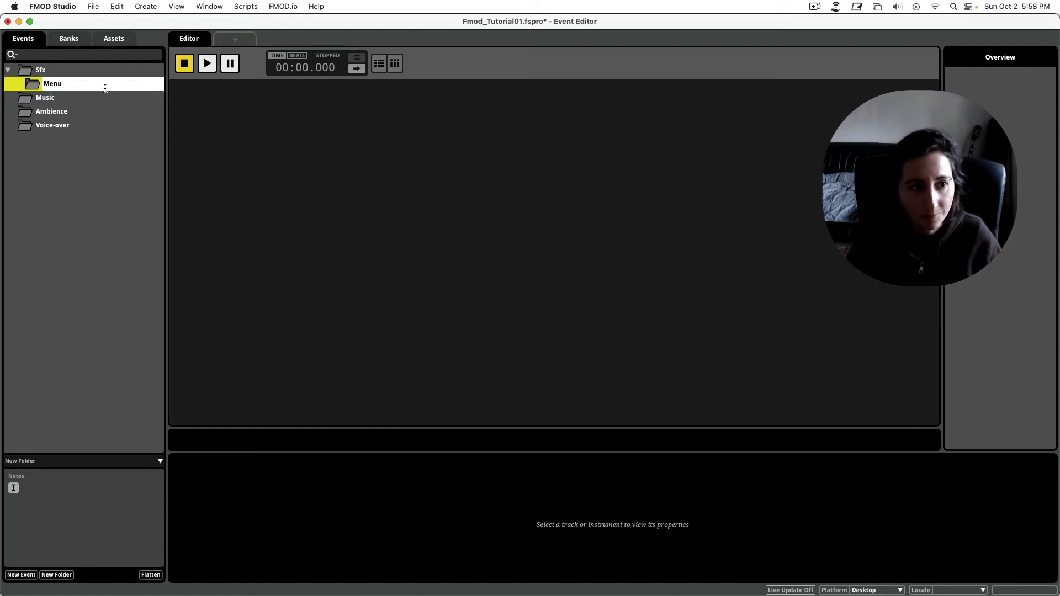
{"action": "key", "text": "Return"}
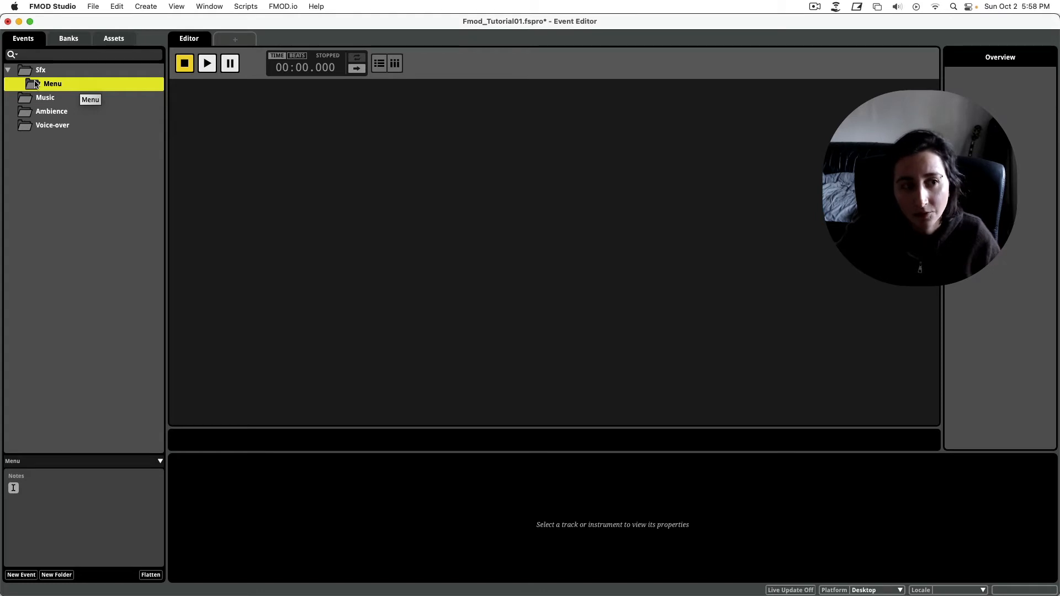
Step: Add two more subfolders named Level and Battle inside the Sfx folder
{"action": "right_click", "coordinate": [49, 71]}
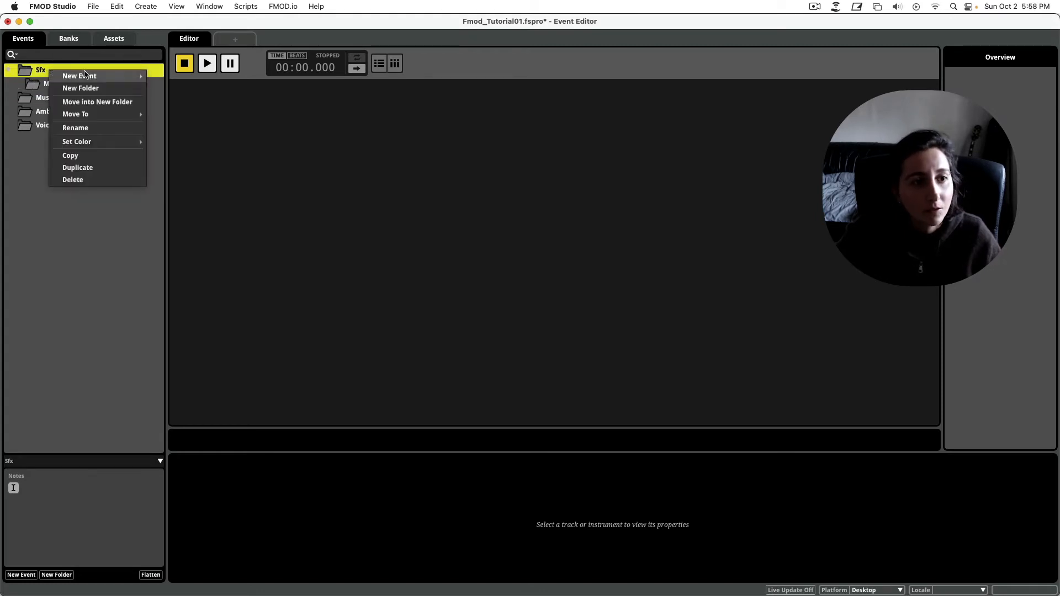
{"action": "left_click", "coordinate": [92, 88]}
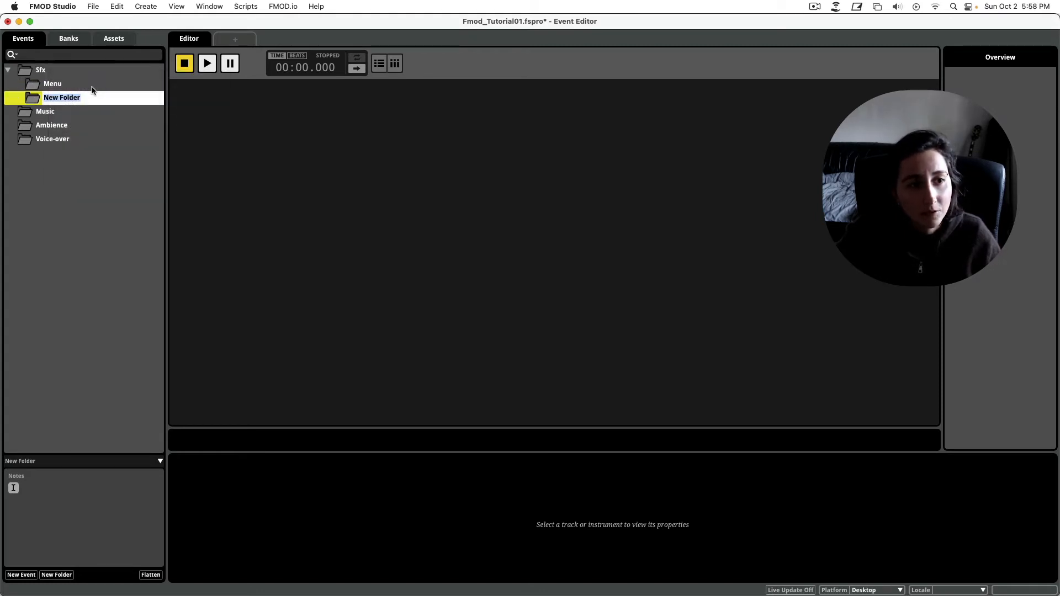
{"action": "type", "text": "Level"}
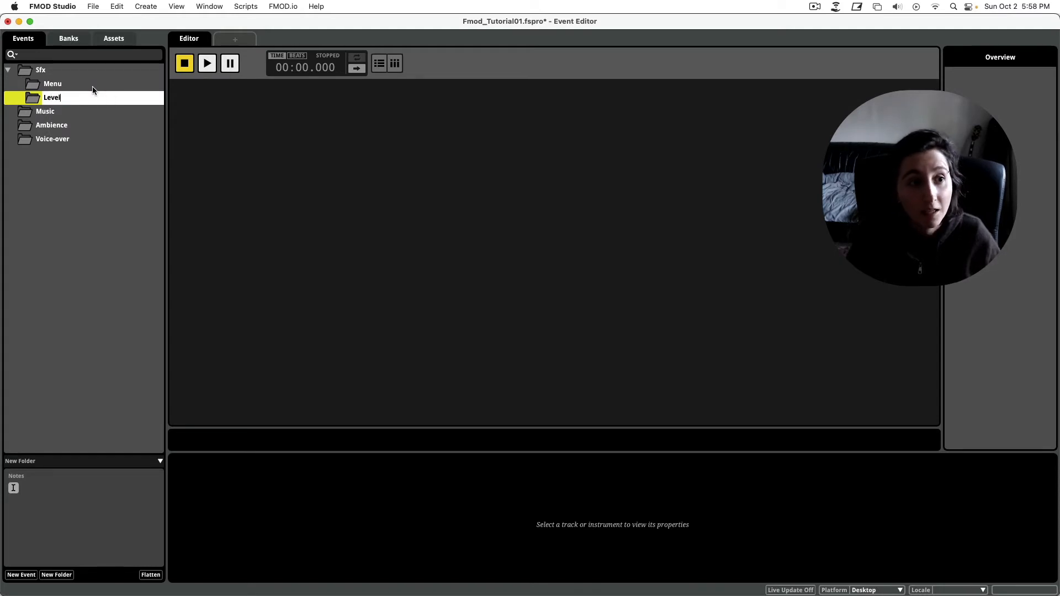
{"action": "key", "text": "Return"}
{"action": "right_click", "coordinate": [58, 73]}
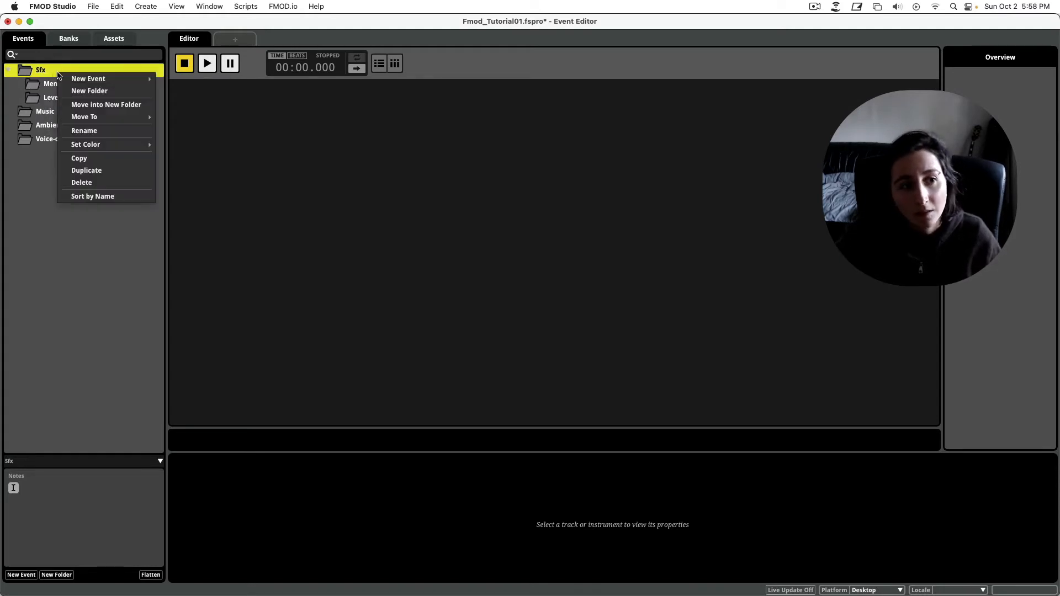
{"action": "left_click", "coordinate": [83, 91]}
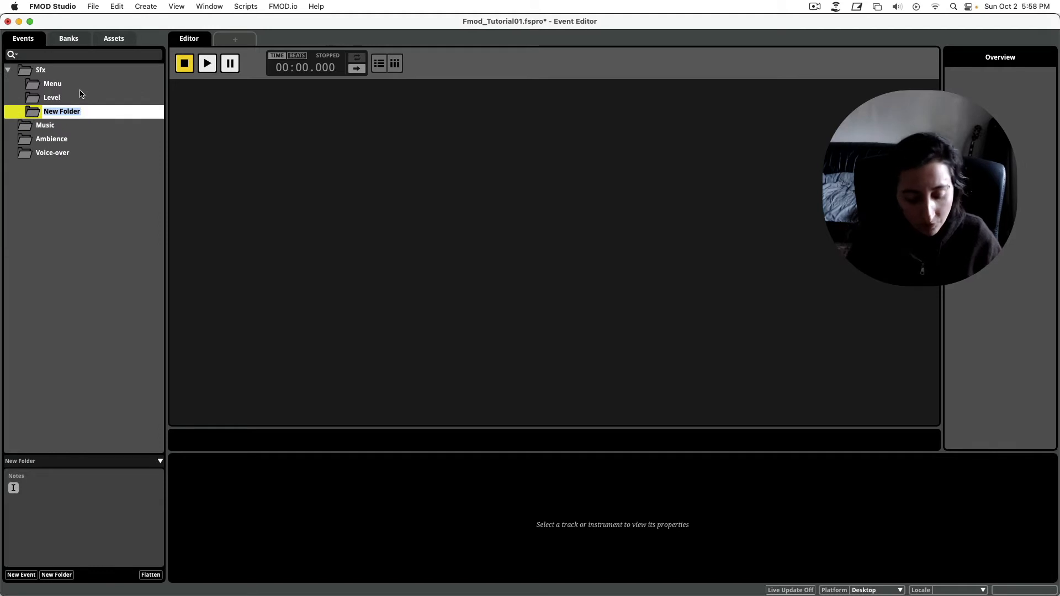
{"action": "type", "text": "Battle"}
{"action": "key", "text": "Return"}
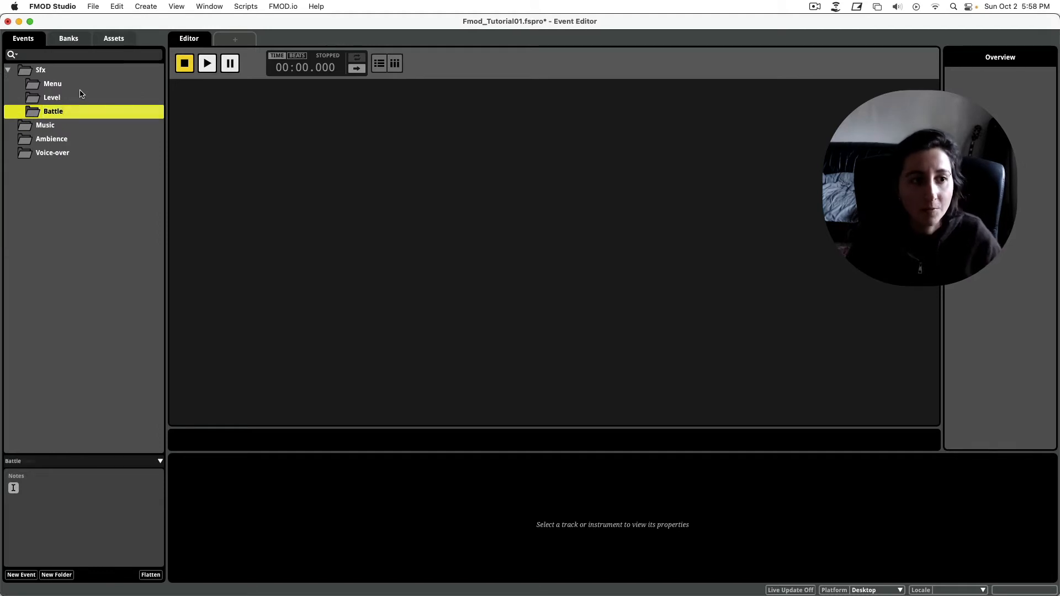
Step: Copy the Menu, Level and Battle subfolders from Sfx into the Music folder
{"action": "left_click", "coordinate": [71, 84], "text": "shift"}
{"action": "right_click", "coordinate": [65, 97]}
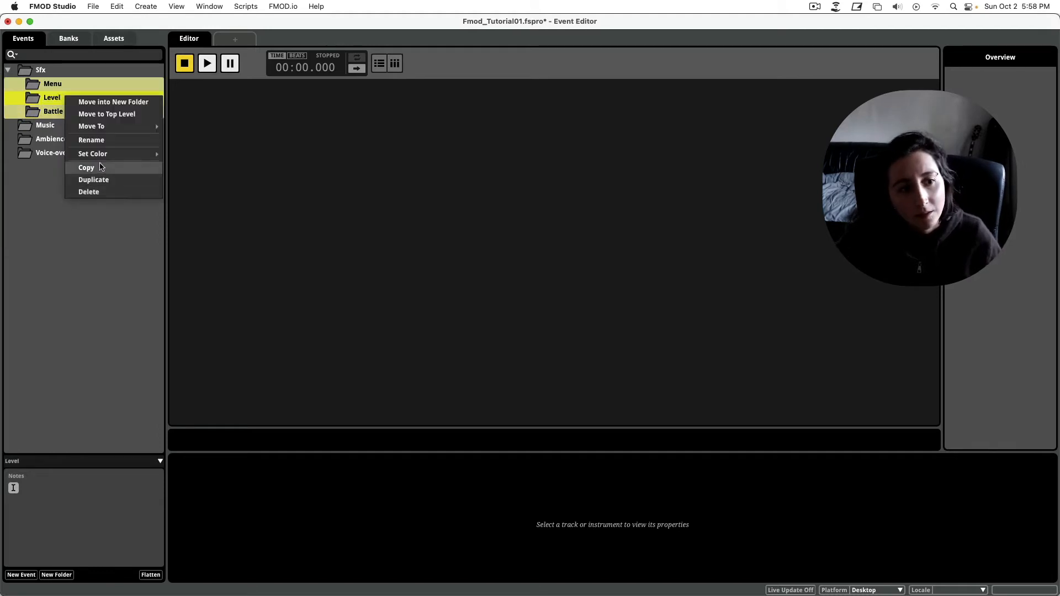
{"action": "left_click", "coordinate": [100, 167]}
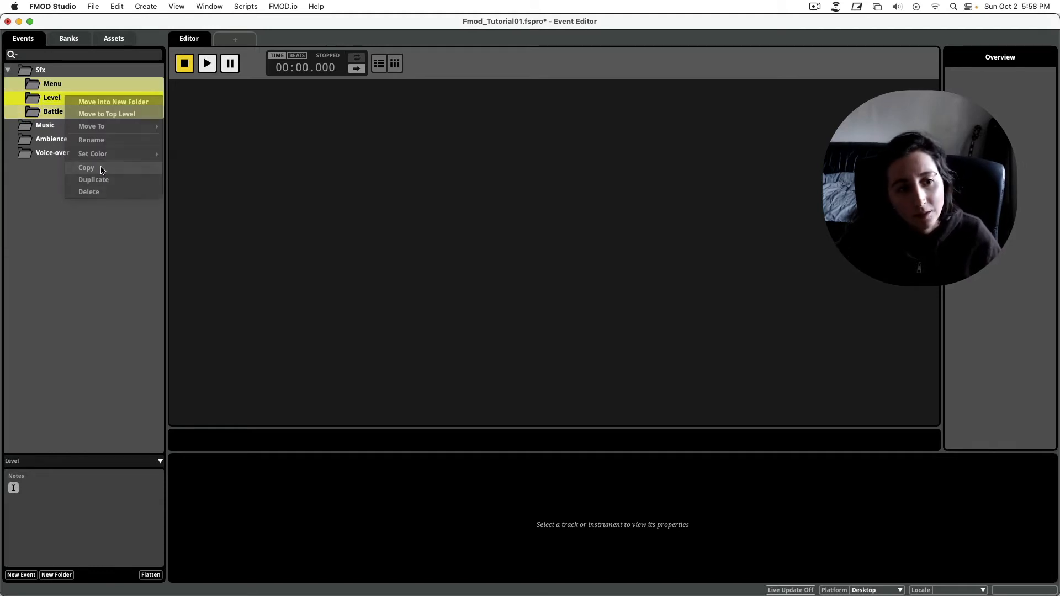
{"action": "left_click", "coordinate": [54, 127]}
{"action": "right_click", "coordinate": [55, 127]}
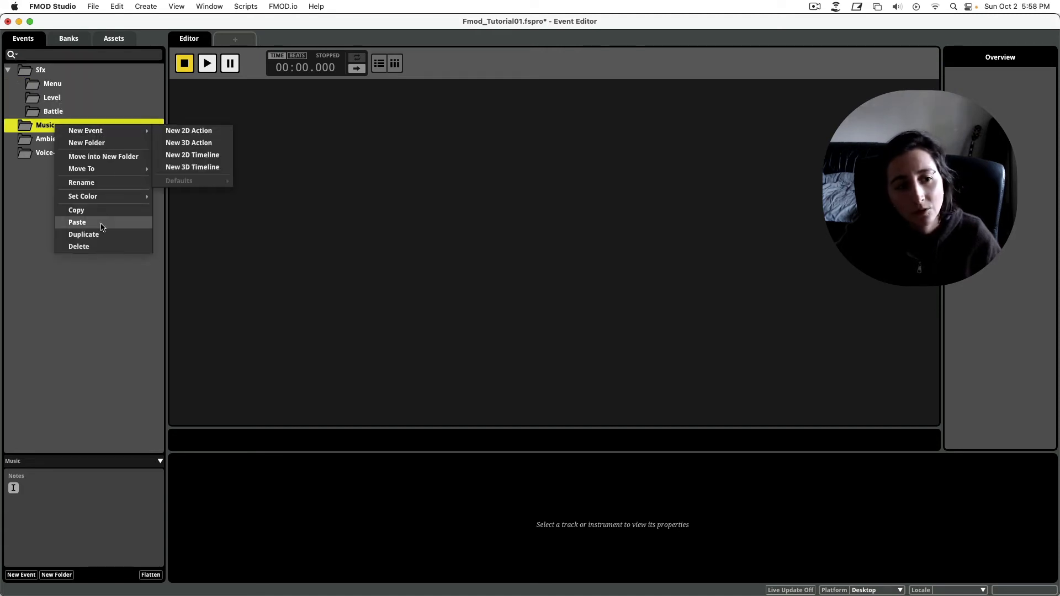
{"action": "left_click", "coordinate": [77, 222]}
Step: Paste the copied Menu, Level and Battle subfolders into the Ambience and Voice-over folders
{"action": "left_click", "coordinate": [70, 181]}
{"action": "right_click", "coordinate": [76, 182]}
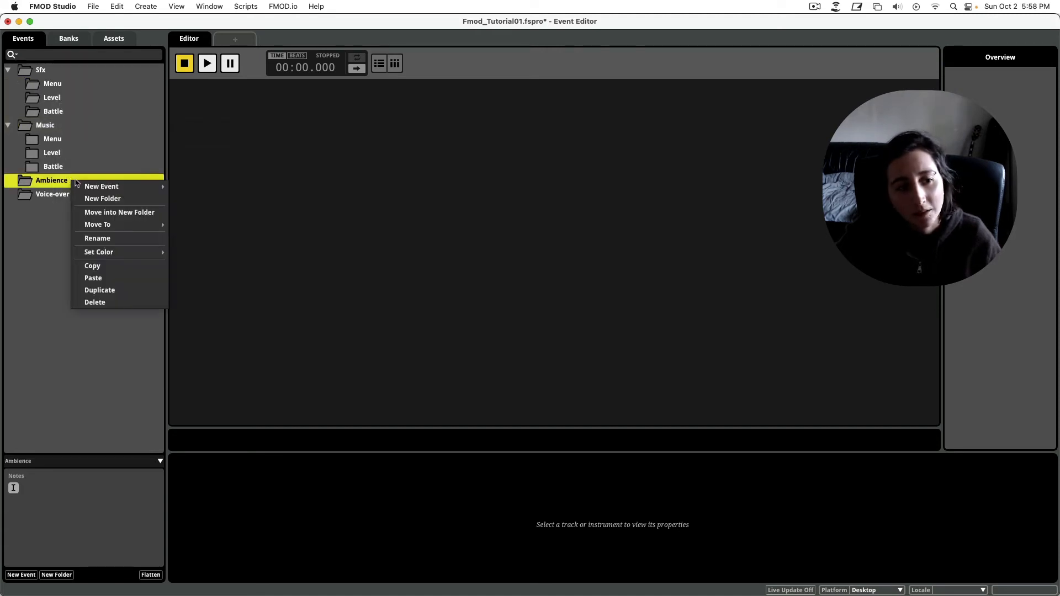
{"action": "left_click", "coordinate": [129, 277]}
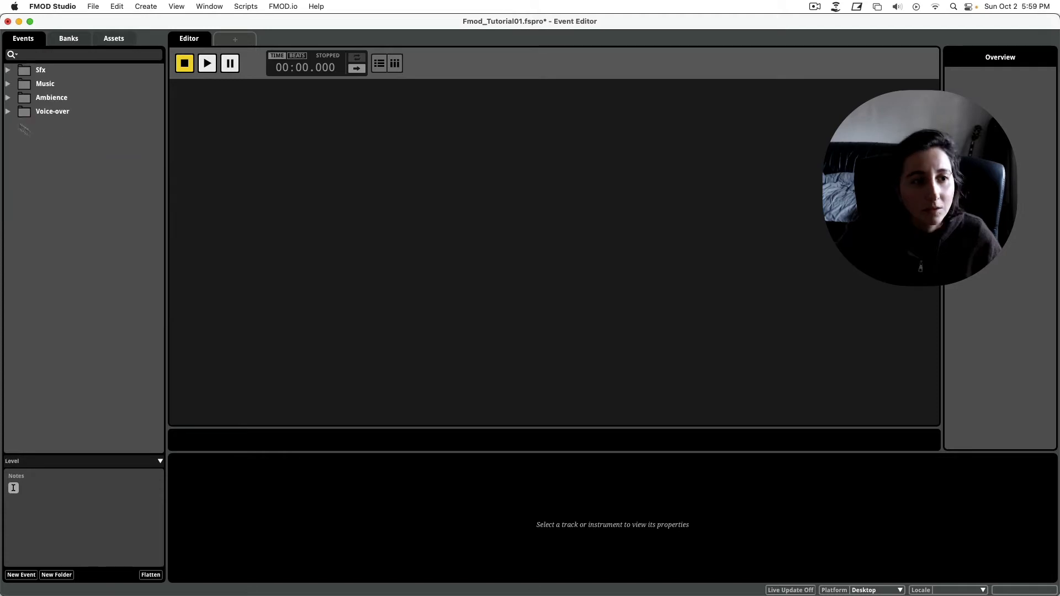
Step: Expand the Sfx, Music, Ambience and Voice-over folders to check the subfolders in each
{"action": "left_click", "coordinate": [99, 255]}
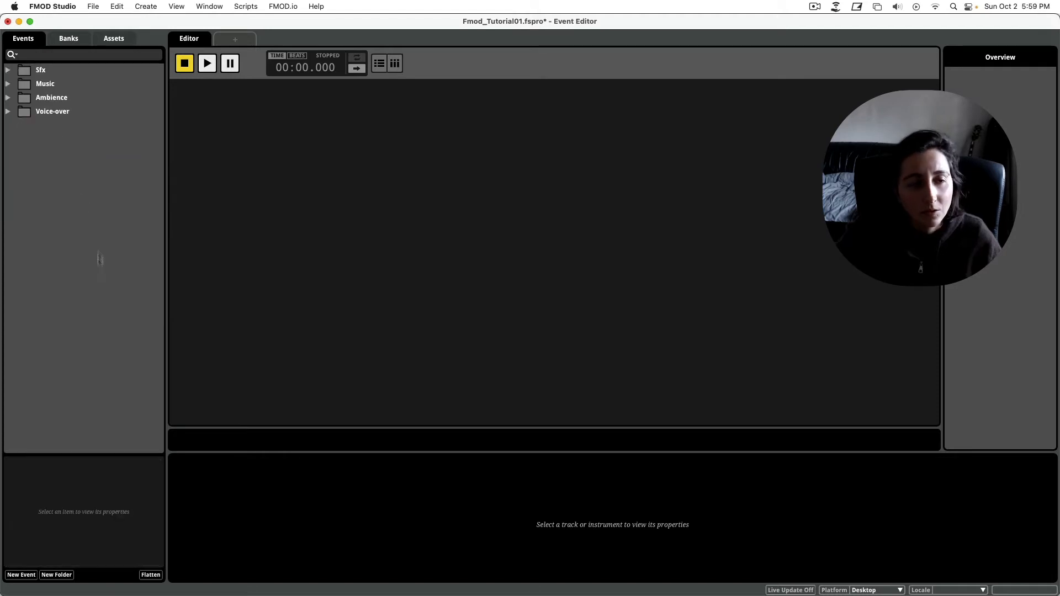
{"action": "left_click", "coordinate": [8, 70]}
{"action": "left_click", "coordinate": [8, 126]}
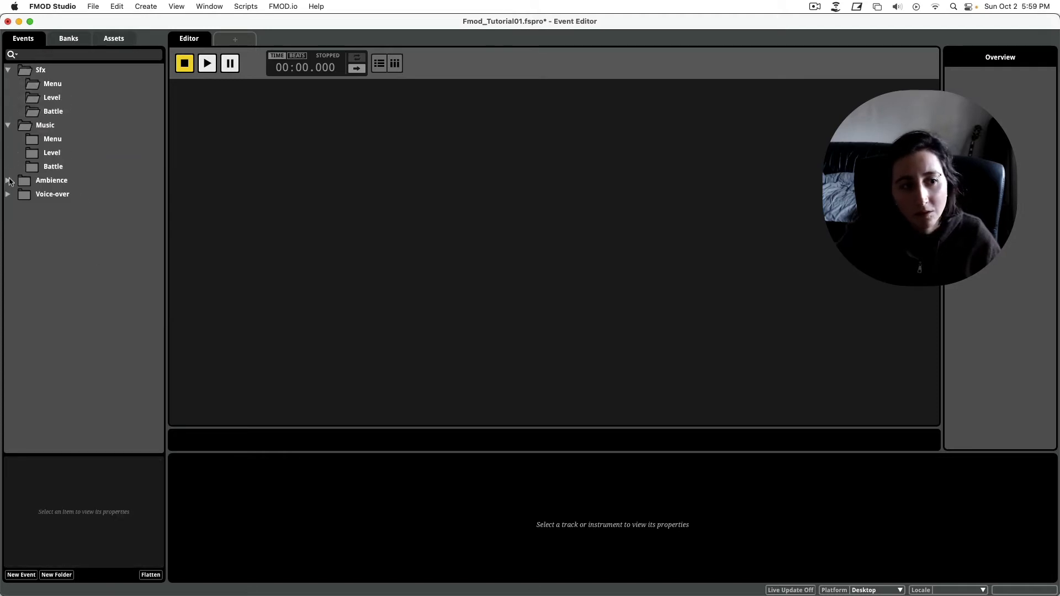
{"action": "left_click", "coordinate": [8, 181]}
{"action": "left_click", "coordinate": [8, 236]}
Step: Create a 2D timeline event named shotgun inside the Level subfolder of Sfx
{"action": "left_click", "coordinate": [91, 102]}
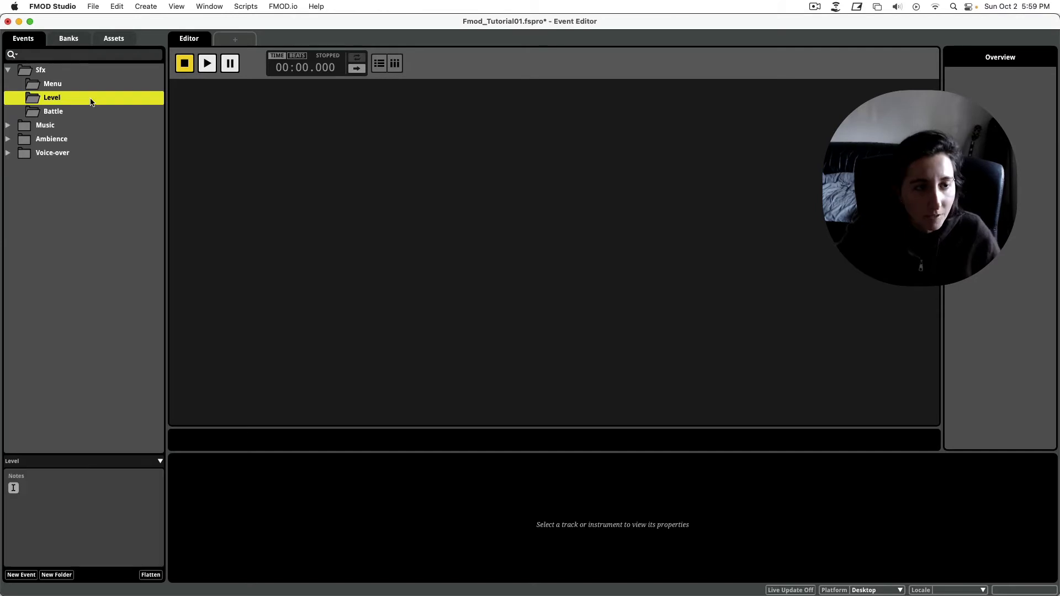
{"action": "right_click", "coordinate": [91, 102]}
{"action": "mouse_move", "coordinate": [126, 105]}
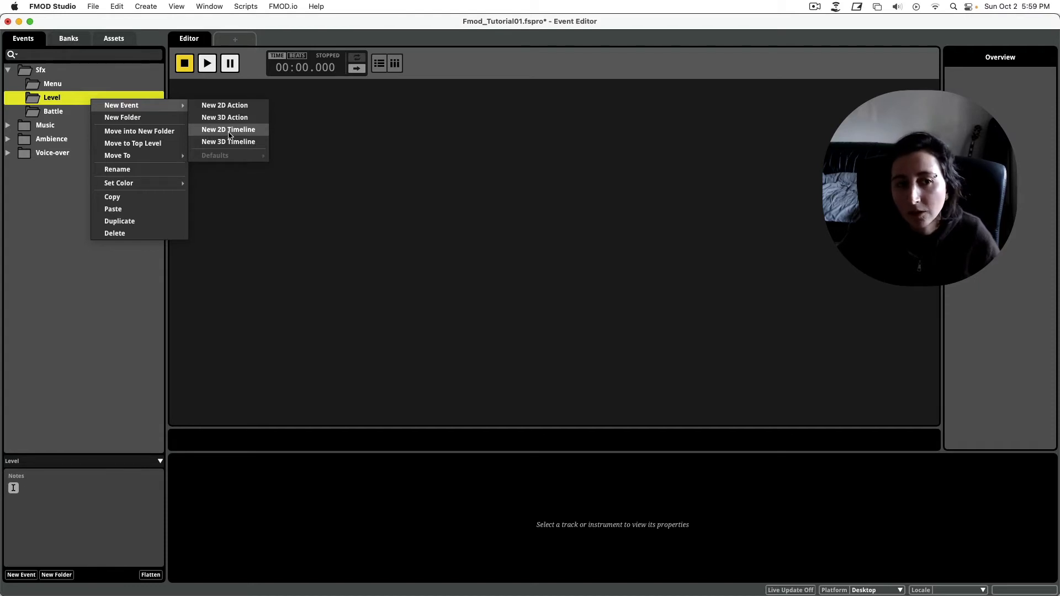
{"action": "left_click", "coordinate": [230, 133]}
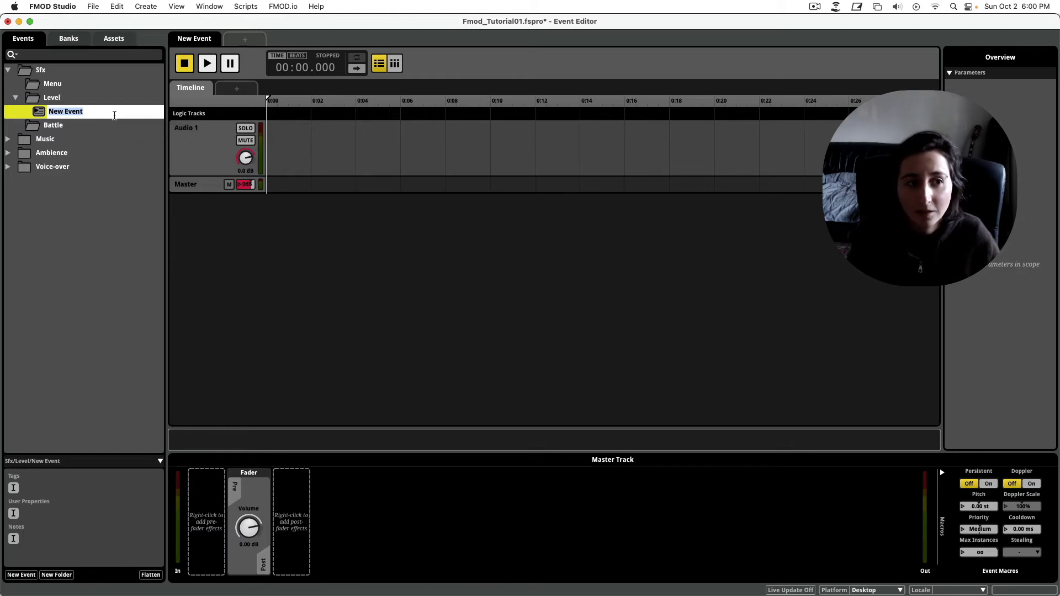
{"action": "type", "text": "shotgun"}
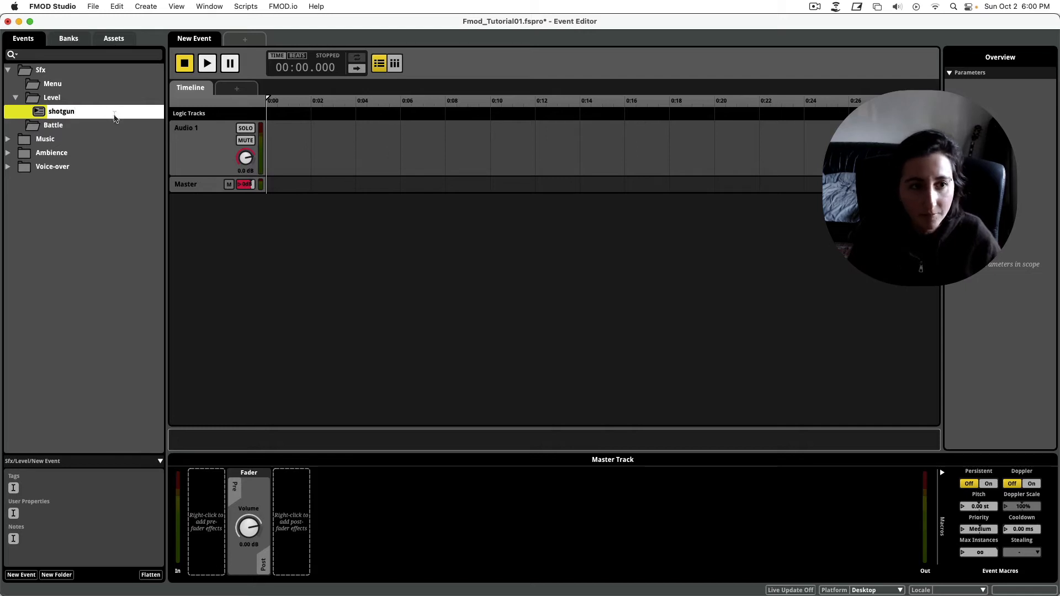
{"action": "key", "text": "Return"}
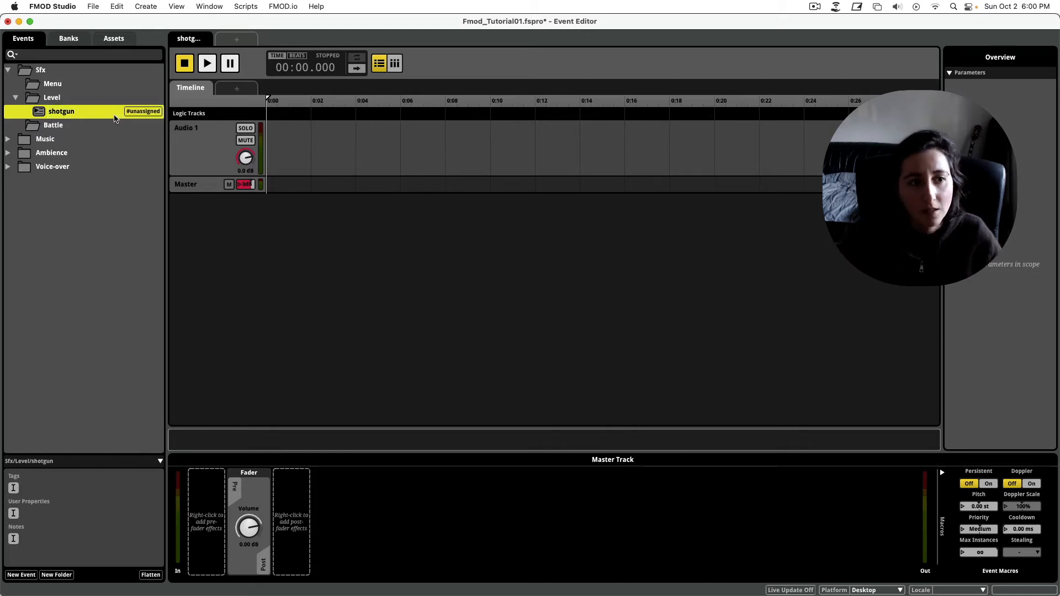
Step: Rename the shotgun event's audio track as shotgun
{"action": "left_click", "coordinate": [178, 128]}
{"action": "double_click", "coordinate": [178, 128]}
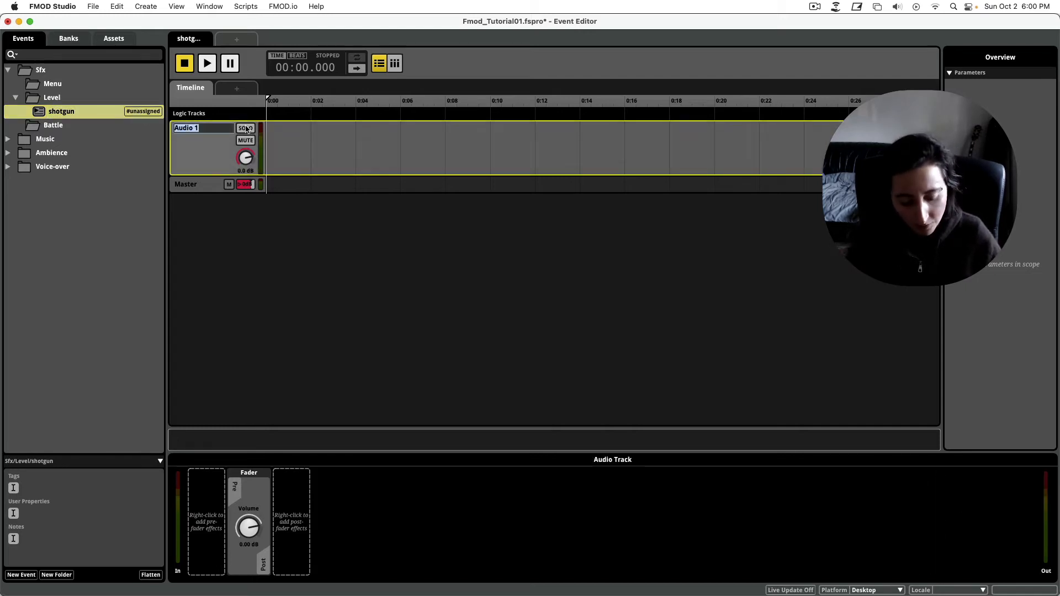
{"action": "type", "text": "shotgun"}
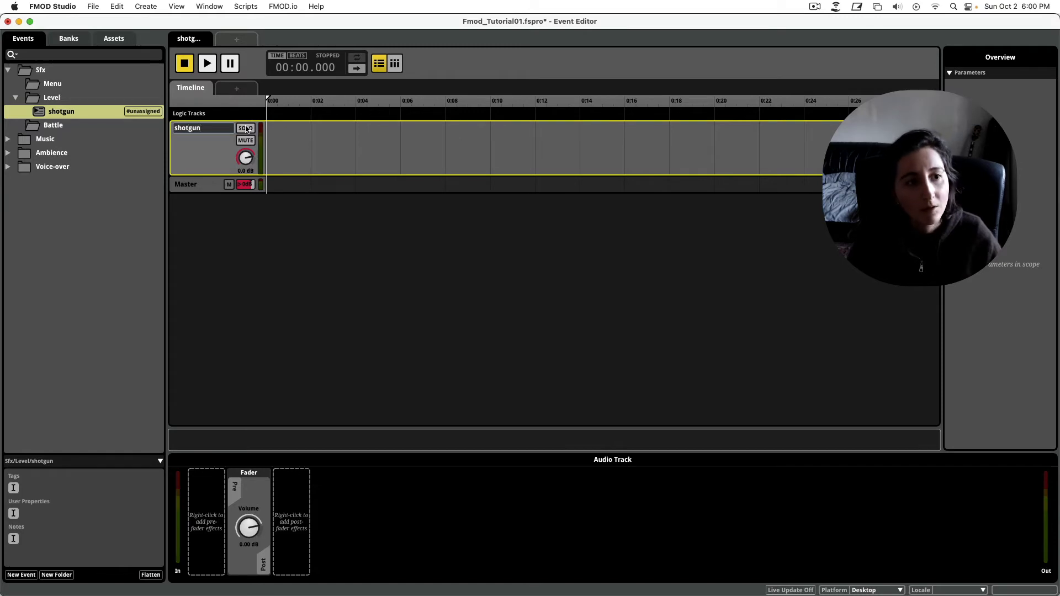
{"action": "key", "text": "Return"}
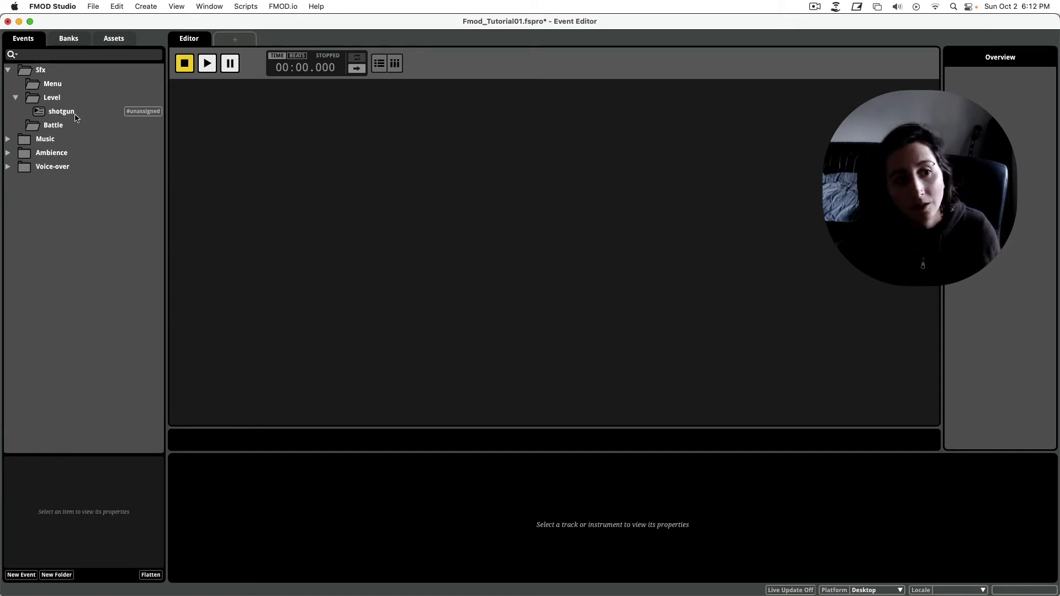
Step: Reopen the shotgun event from the Level folder and examine its timeline and audio track name
{"action": "left_click", "coordinate": [75, 116]}
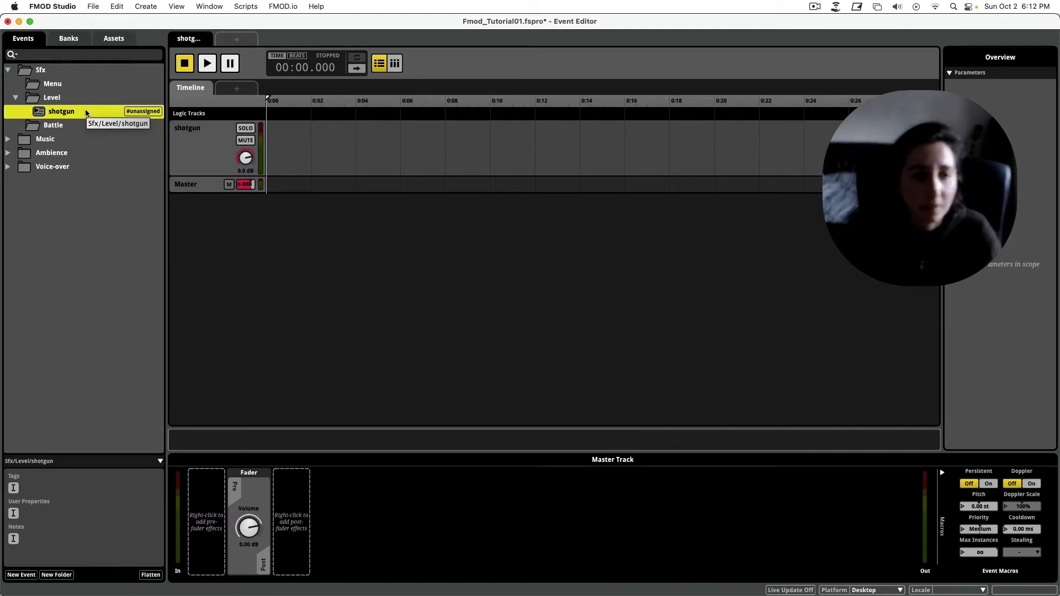
{"action": "left_click", "coordinate": [380, 237]}
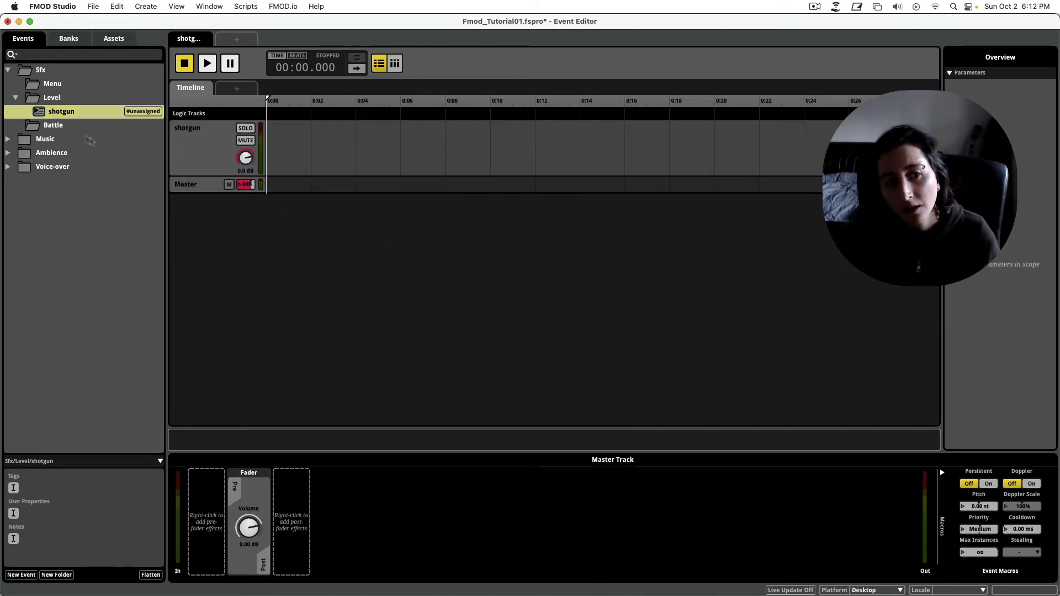
{"action": "left_click", "coordinate": [57, 102]}
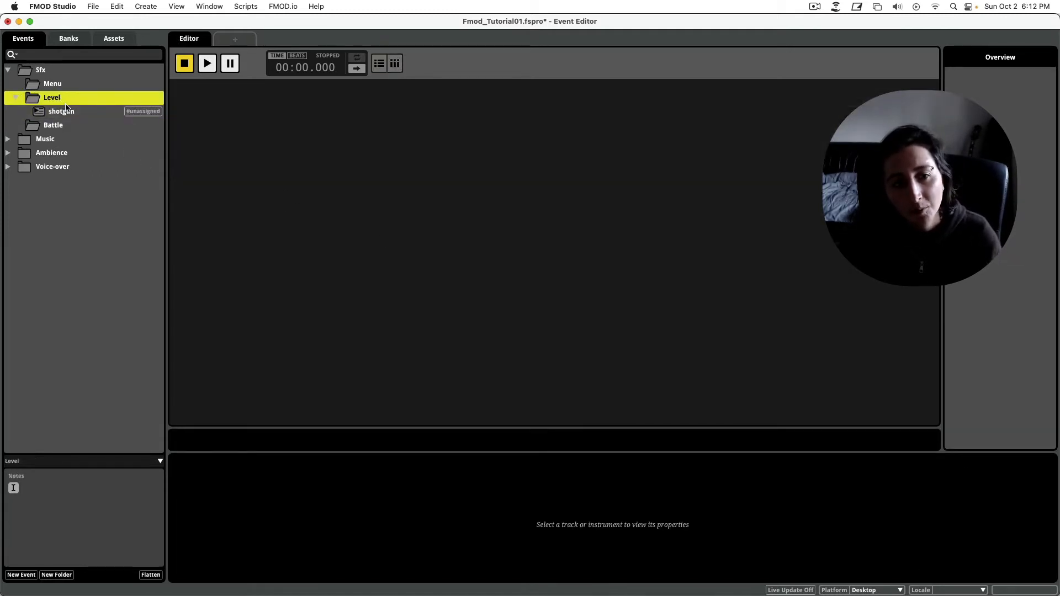
{"action": "left_click", "coordinate": [67, 111]}
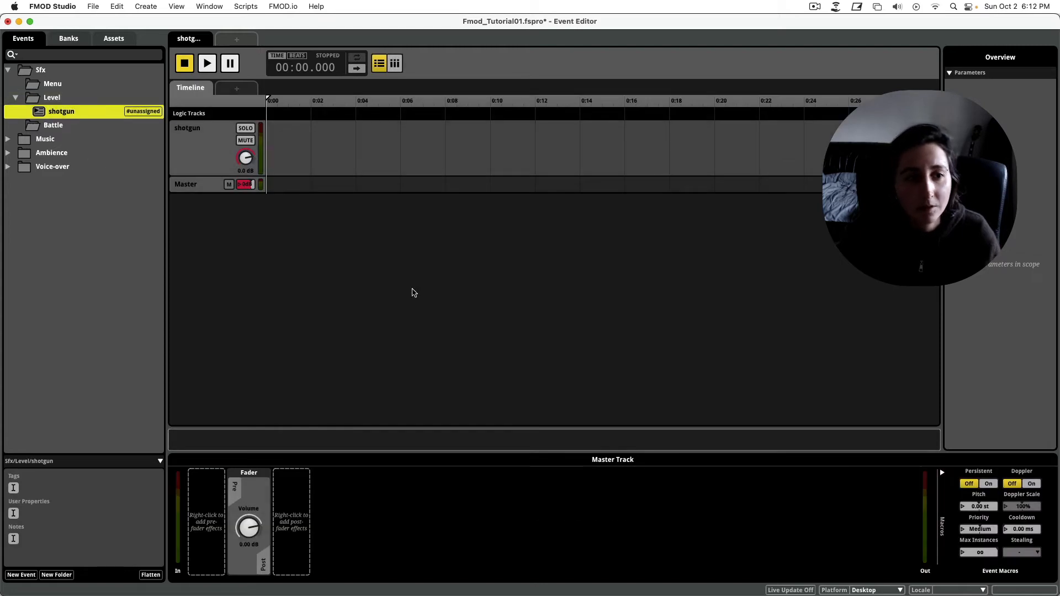
{"action": "left_click", "coordinate": [197, 135]}
{"action": "double_click", "coordinate": [210, 129]}
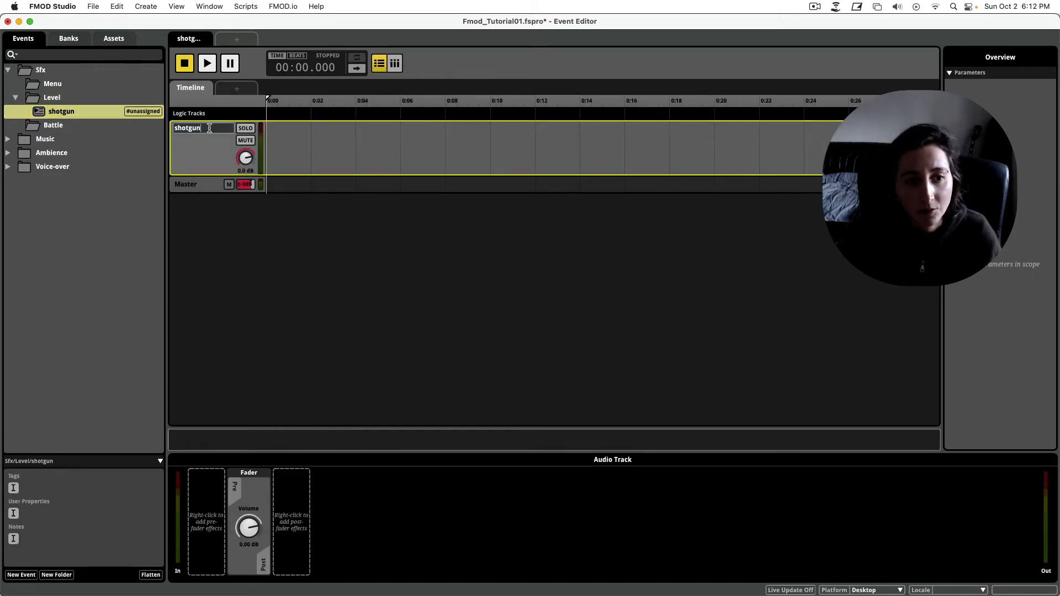
{"action": "left_click", "coordinate": [474, 333]}
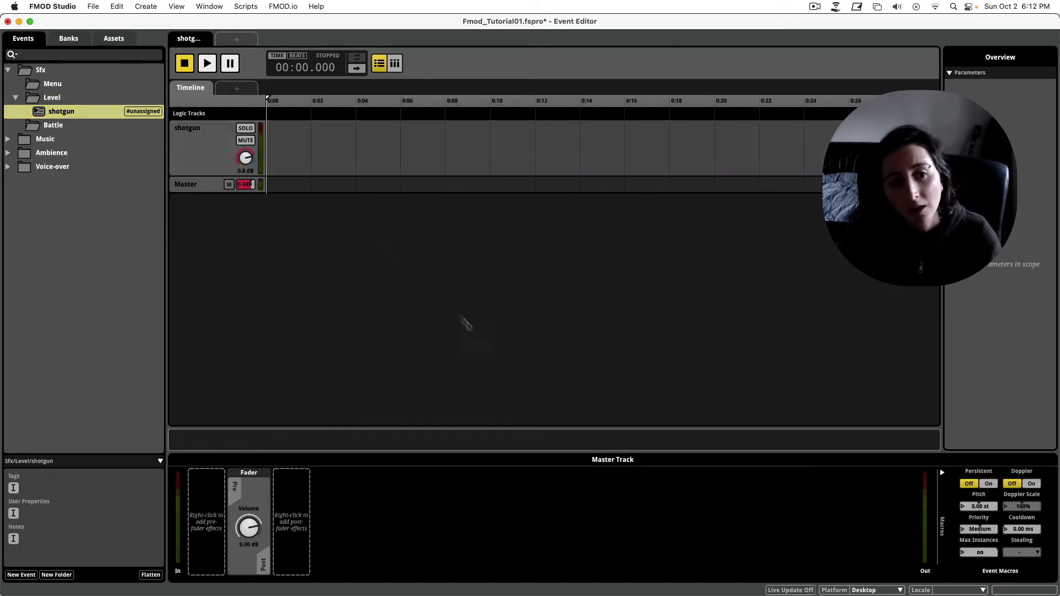
Step: Rename the shotgun event as Shotgun, with a capital S
{"action": "right_click", "coordinate": [65, 114]}
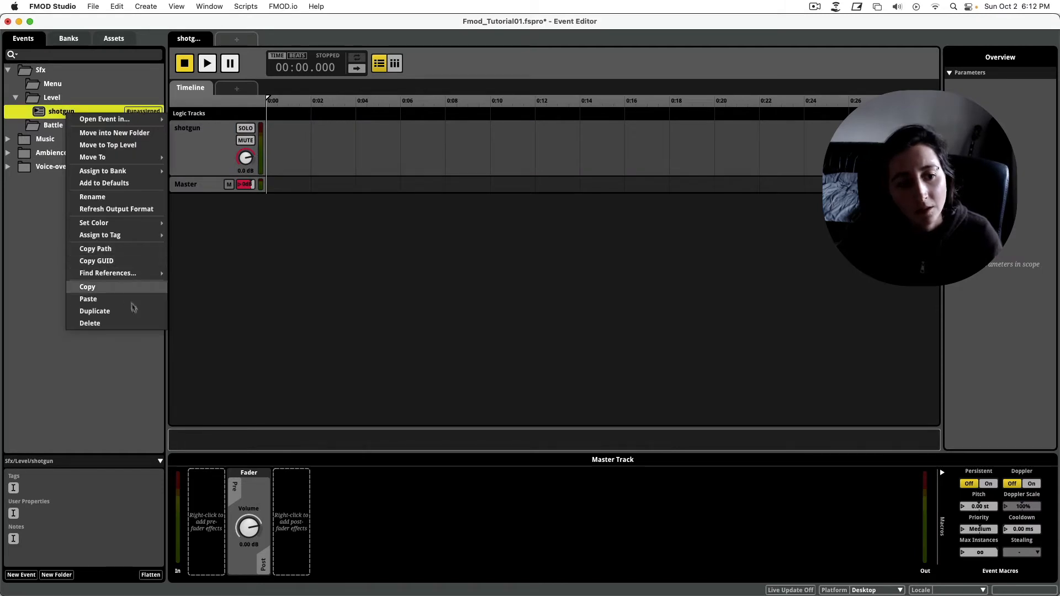
{"action": "left_click", "coordinate": [92, 196]}
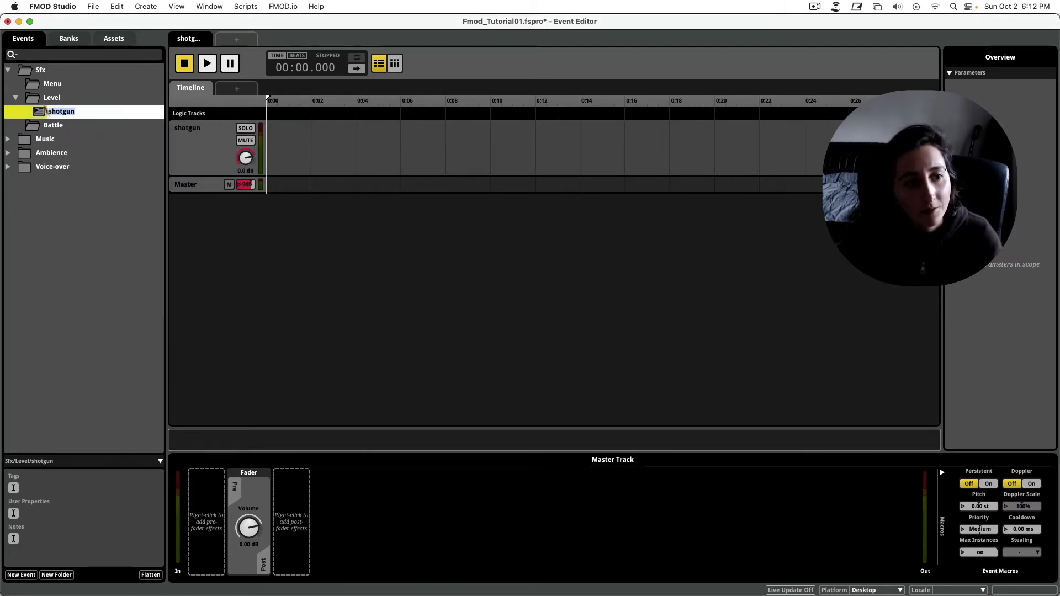
{"action": "key", "text": "Delete"}
{"action": "type", "text": "S"}
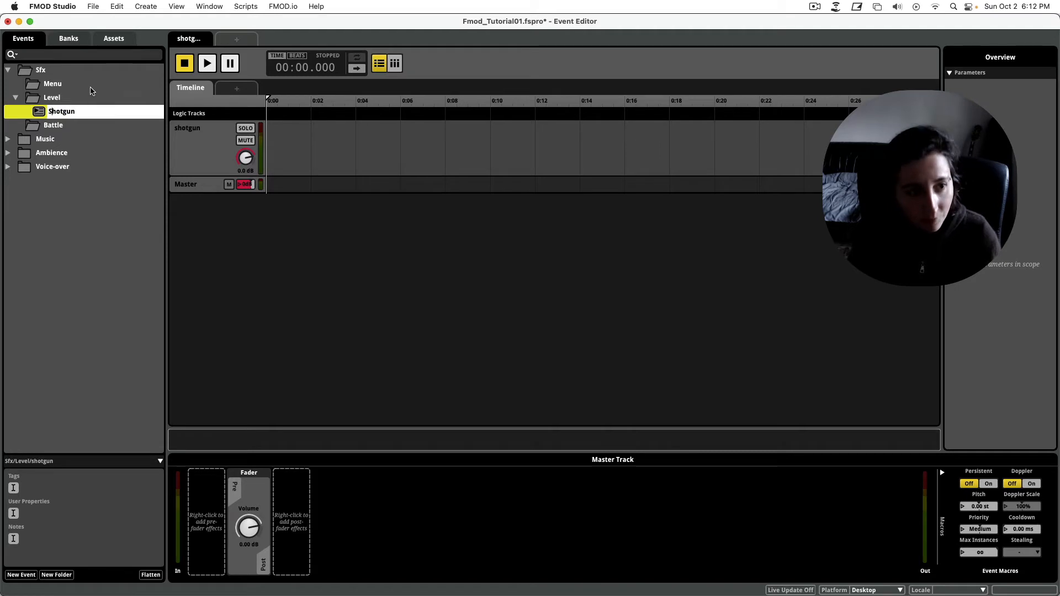
{"action": "key", "text": "Return"}
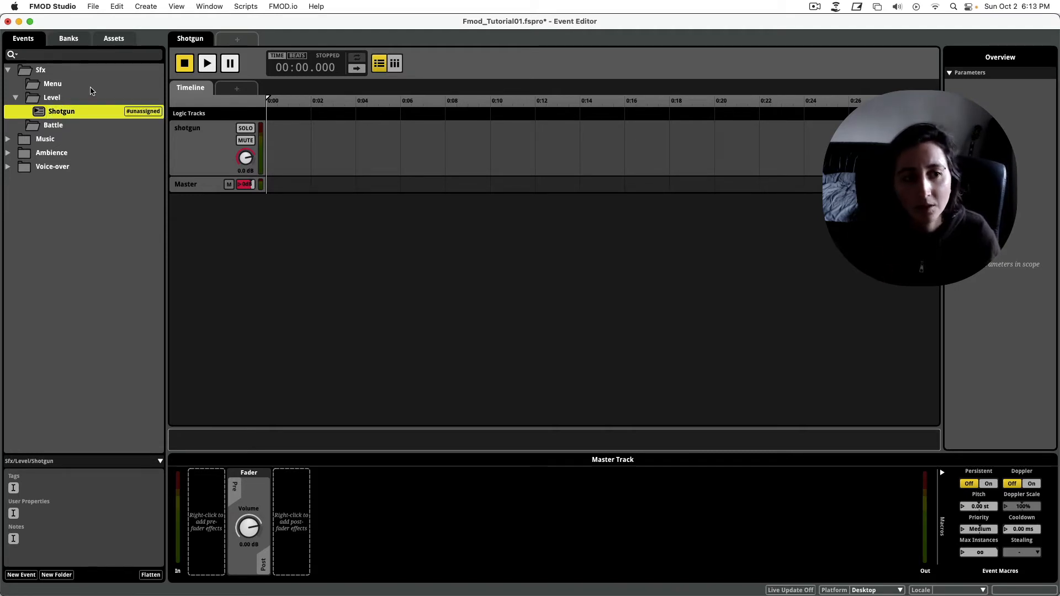
Step: Rename the Shotgun event back to the all-lowercase name shotgun
{"action": "right_click", "coordinate": [68, 113]}
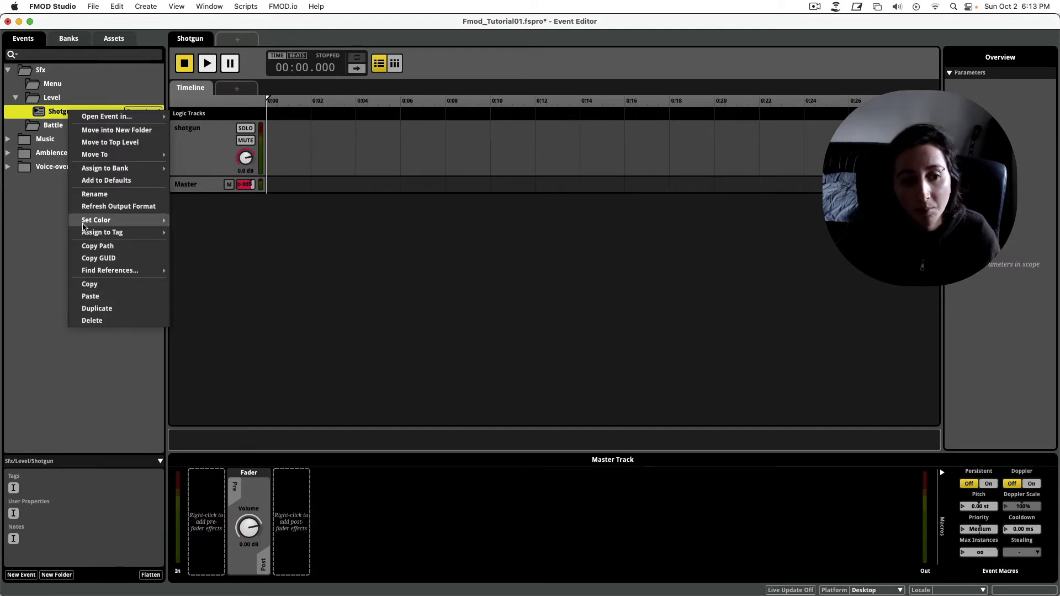
{"action": "left_click", "coordinate": [125, 195]}
{"action": "type", "text": "shotgun"}
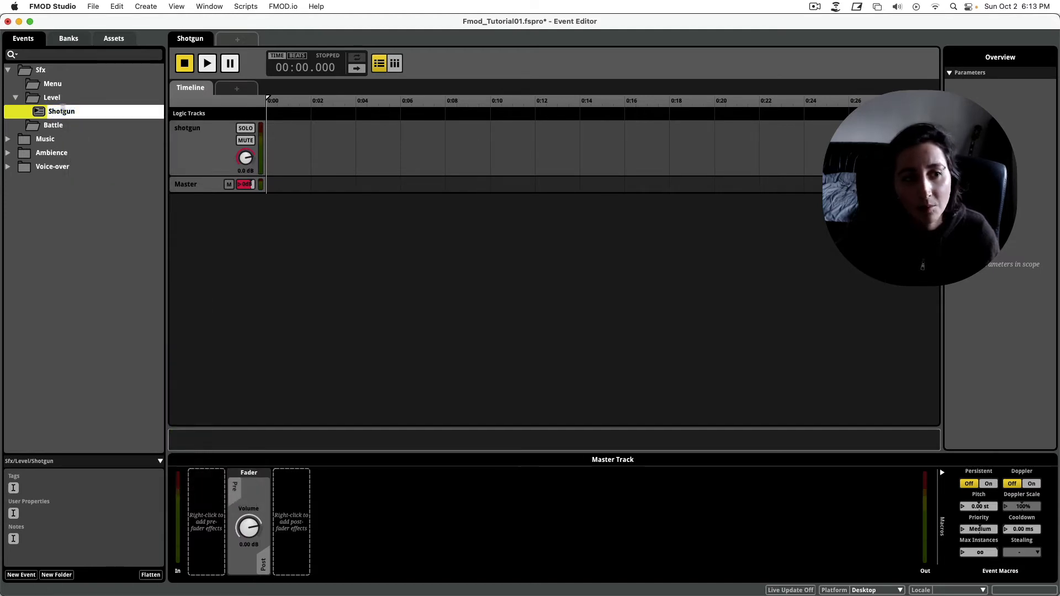
{"action": "key", "text": "Return"}
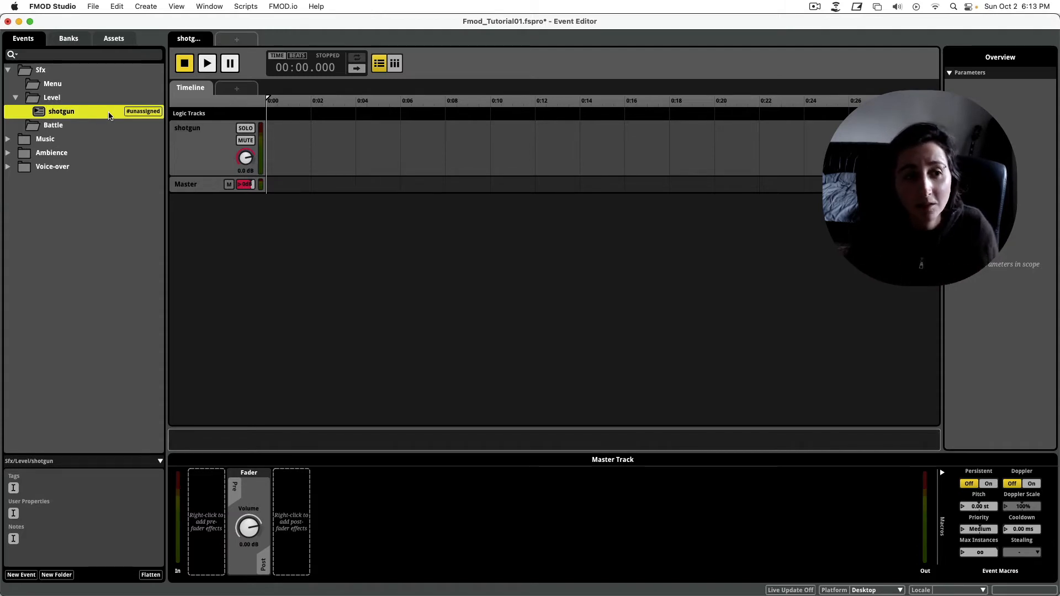
Step: Add a 2D timeline event named MAGIC, in all capitals, to the Level subfolder of Sfx
{"action": "left_click", "coordinate": [51, 97]}
{"action": "right_click", "coordinate": [61, 98]}
{"action": "mouse_move", "coordinate": [140, 176]}
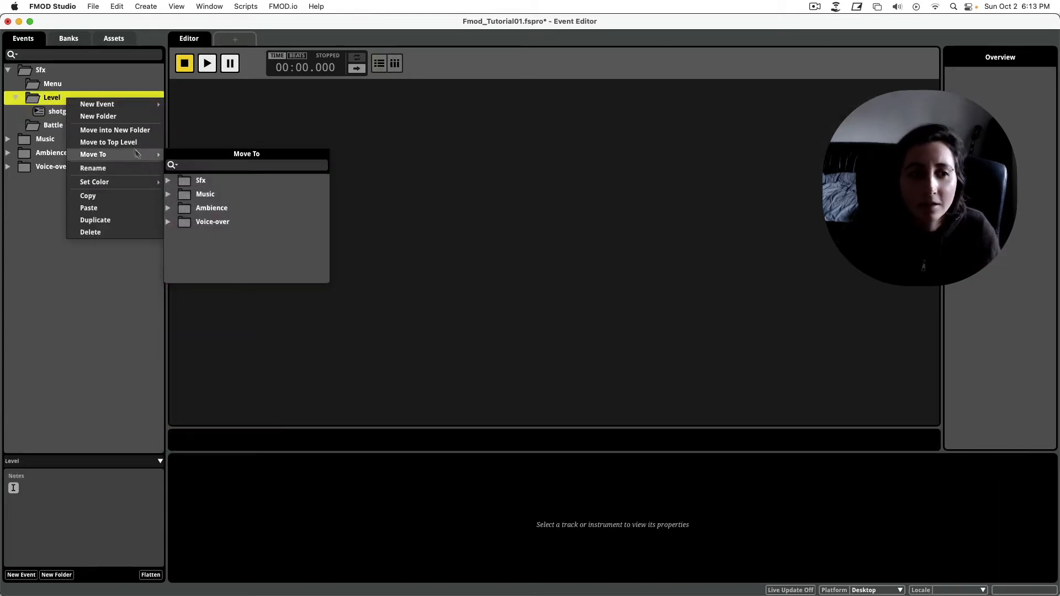
{"action": "mouse_move", "coordinate": [120, 107]}
{"action": "left_click", "coordinate": [204, 128]}
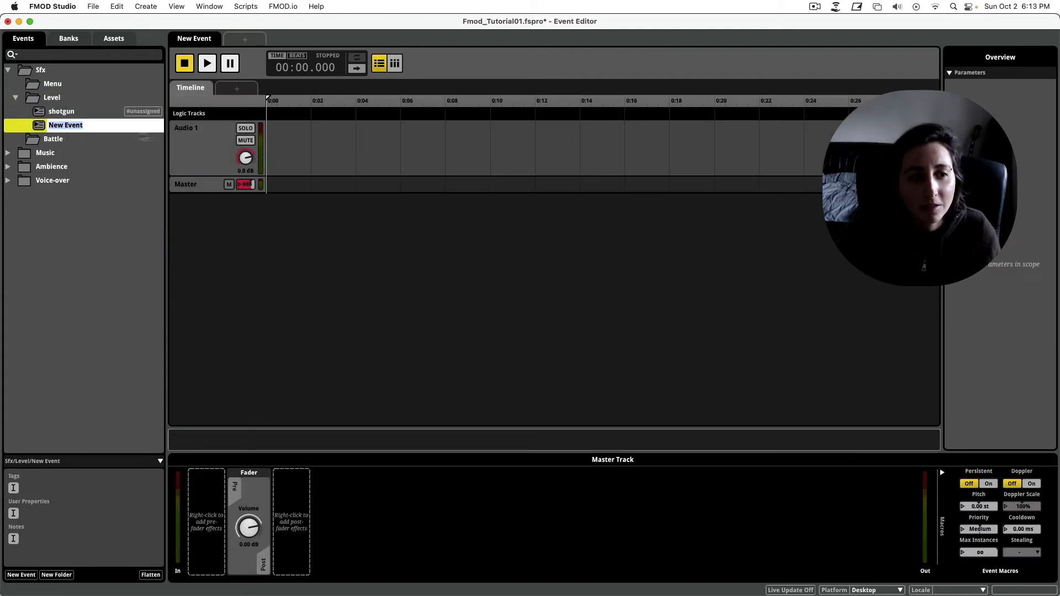
{"action": "type", "text": "MAGIC"}
{"action": "key", "text": "Return"}
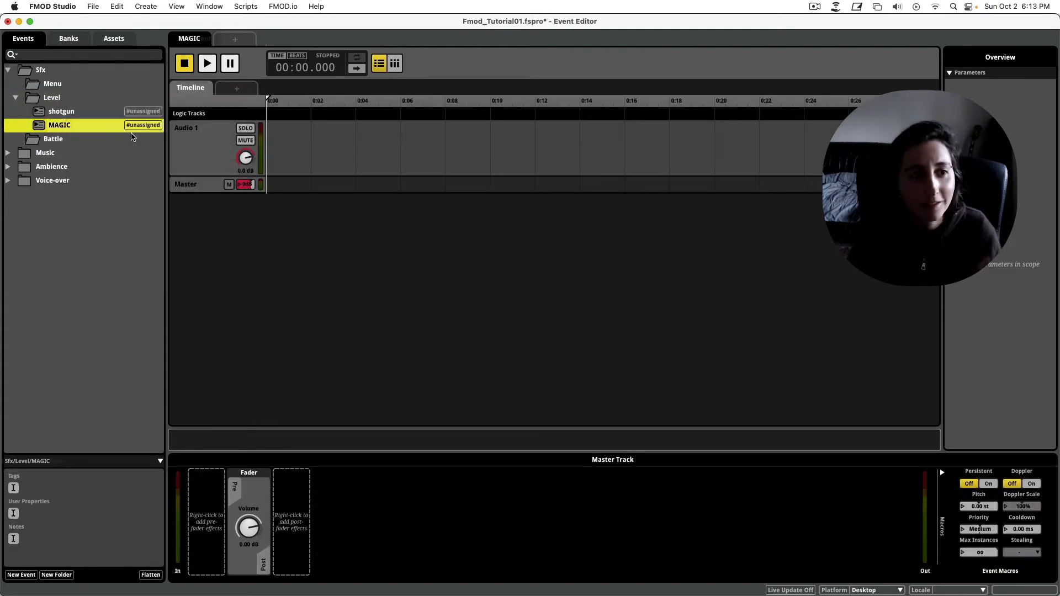
Step: Add another 2D timeline event named mGic_lo to the Level subfolder of Sfx
{"action": "right_click", "coordinate": [110, 100]}
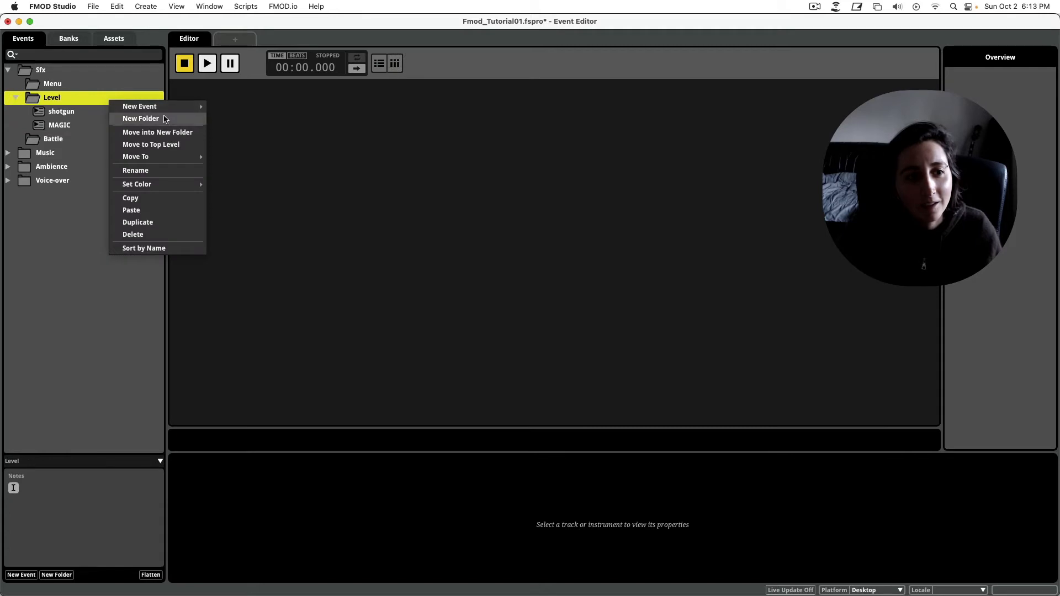
{"action": "mouse_move", "coordinate": [176, 106]}
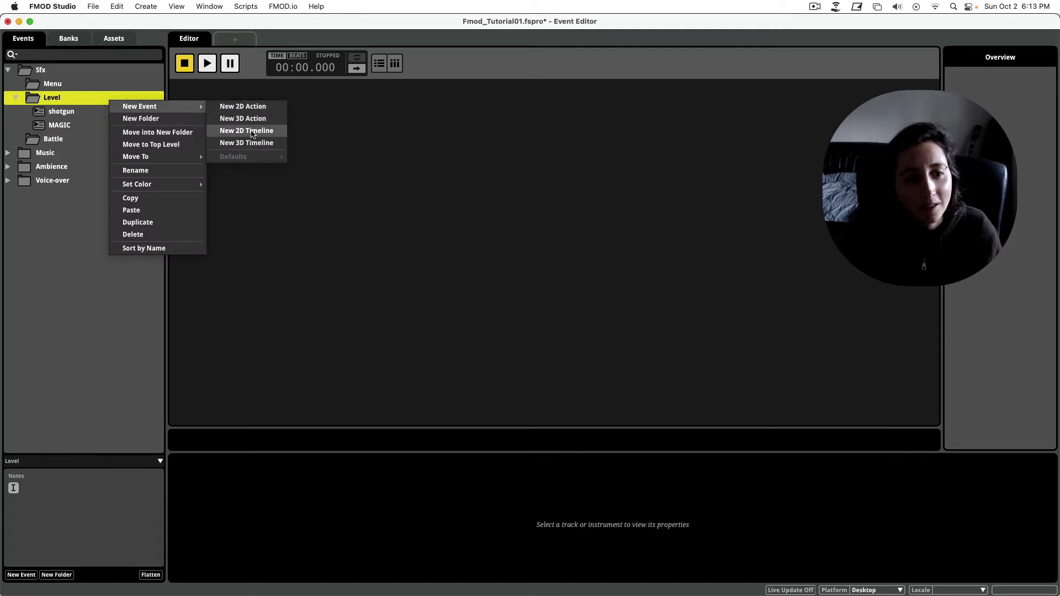
{"action": "left_click", "coordinate": [251, 131]}
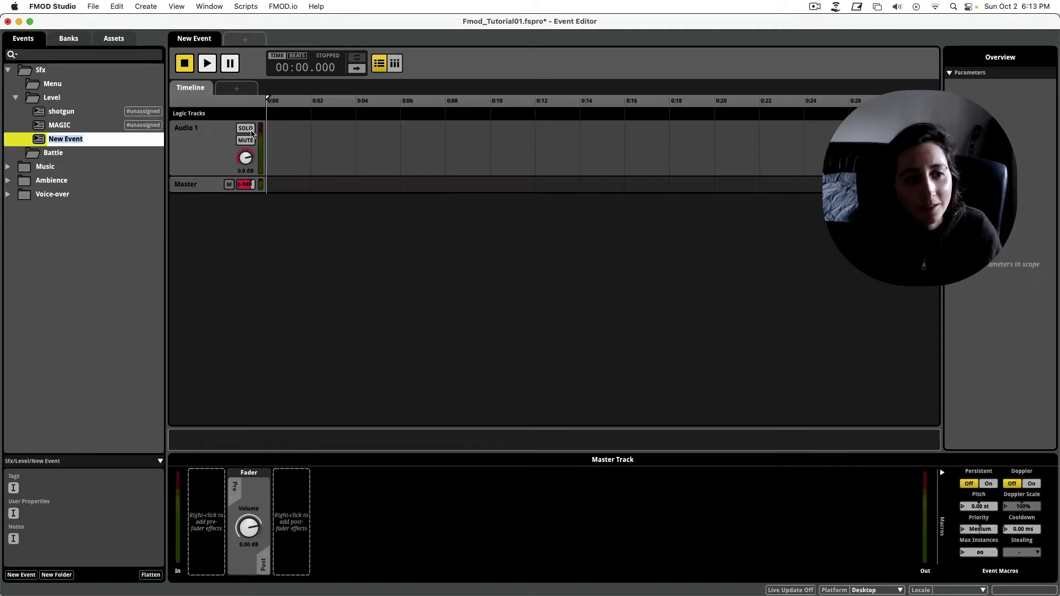
{"action": "type", "text": "m"}
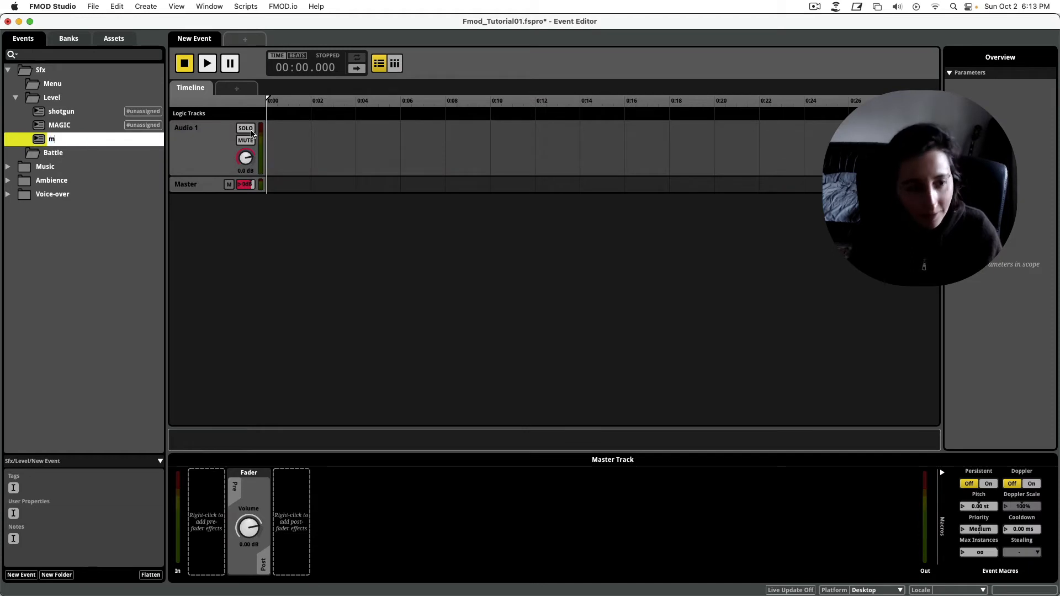
{"action": "type", "text": "Gic "}
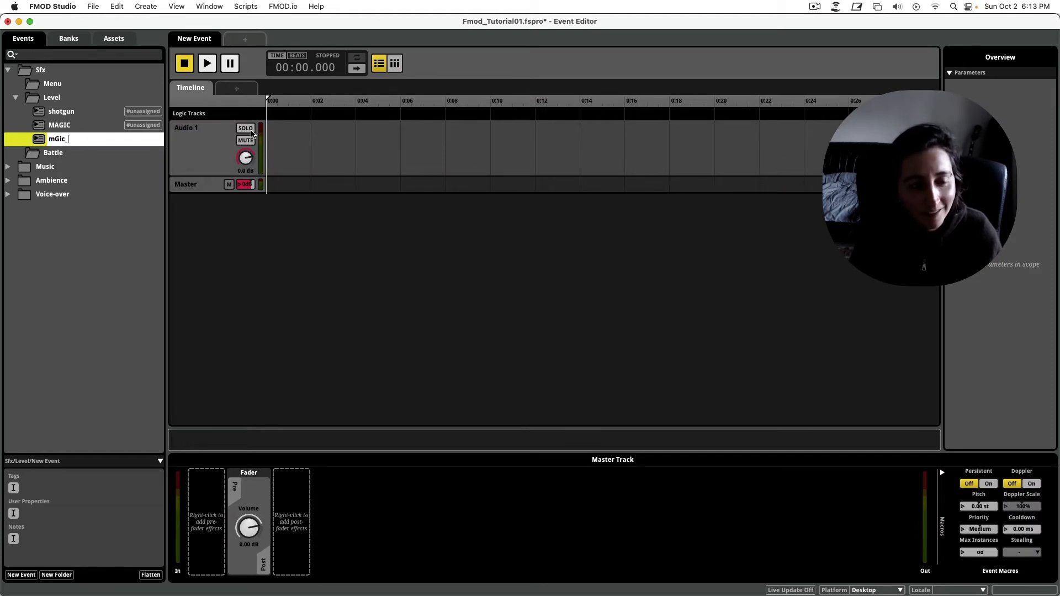
{"action": "type", "text": "lo"}
{"action": "key", "text": "Return"}
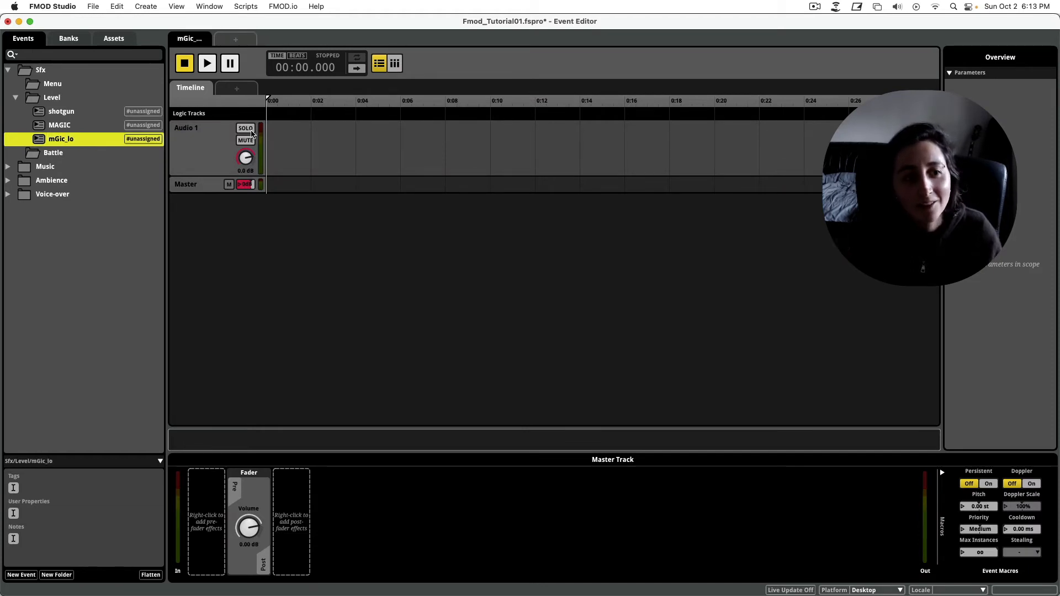
Step: Delete the inconsistently named MAGIC and mGic_lo events from the Level subfolder of Sfx
{"action": "left_click", "coordinate": [90, 127]}
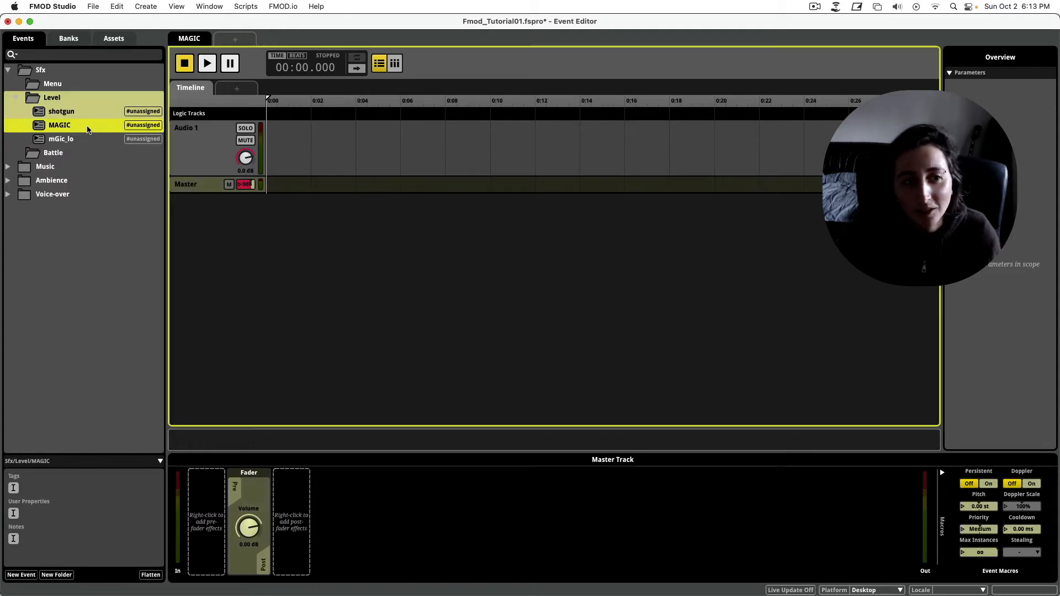
{"action": "left_click", "coordinate": [92, 153]}
{"action": "left_click", "coordinate": [83, 139]}
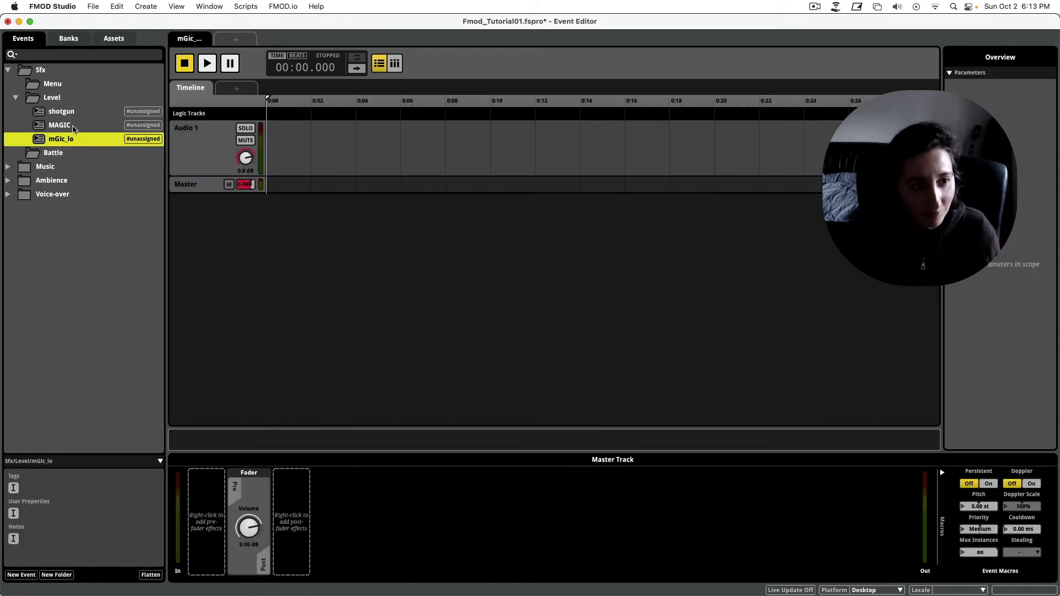
{"action": "right_click", "coordinate": [83, 126]}
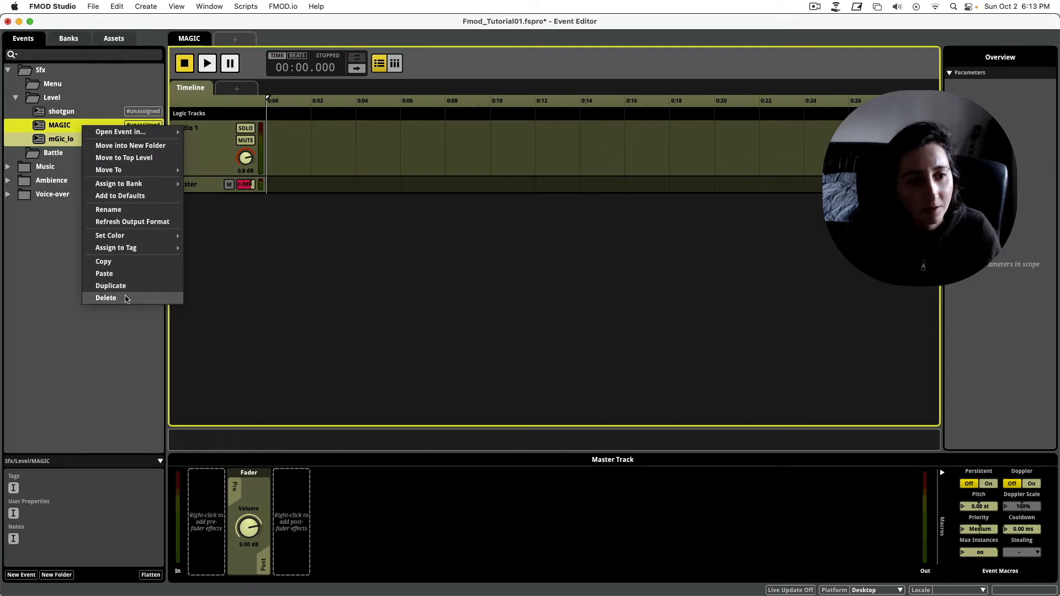
{"action": "left_click", "coordinate": [126, 297]}
Step: Add a 2D timeline event named magic_laser to the Level subfolder of Sfx
{"action": "left_click", "coordinate": [83, 113]}
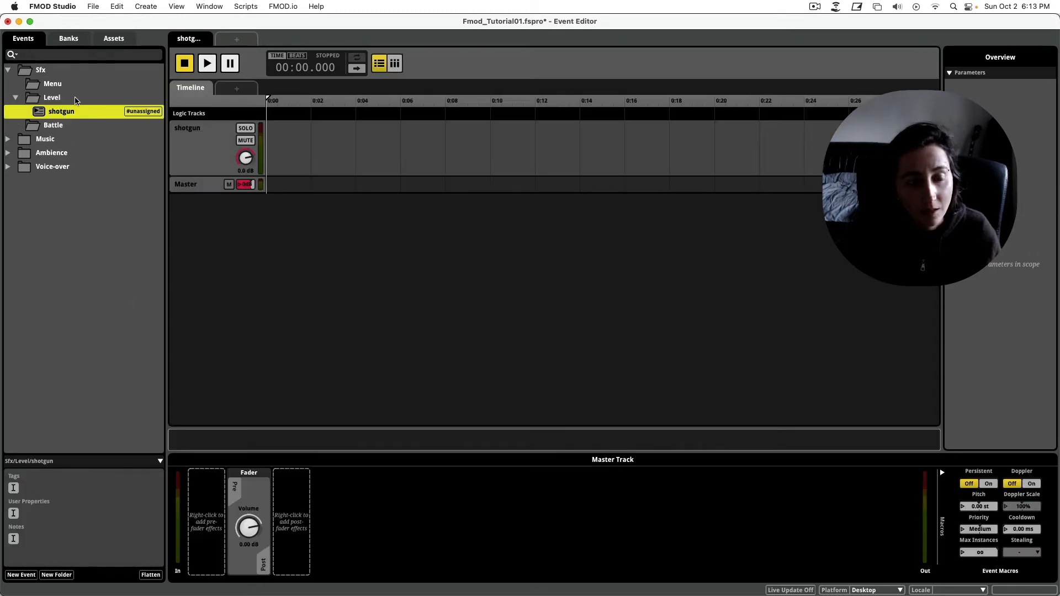
{"action": "left_click", "coordinate": [77, 100]}
{"action": "right_click", "coordinate": [76, 99]}
{"action": "mouse_move", "coordinate": [130, 107]}
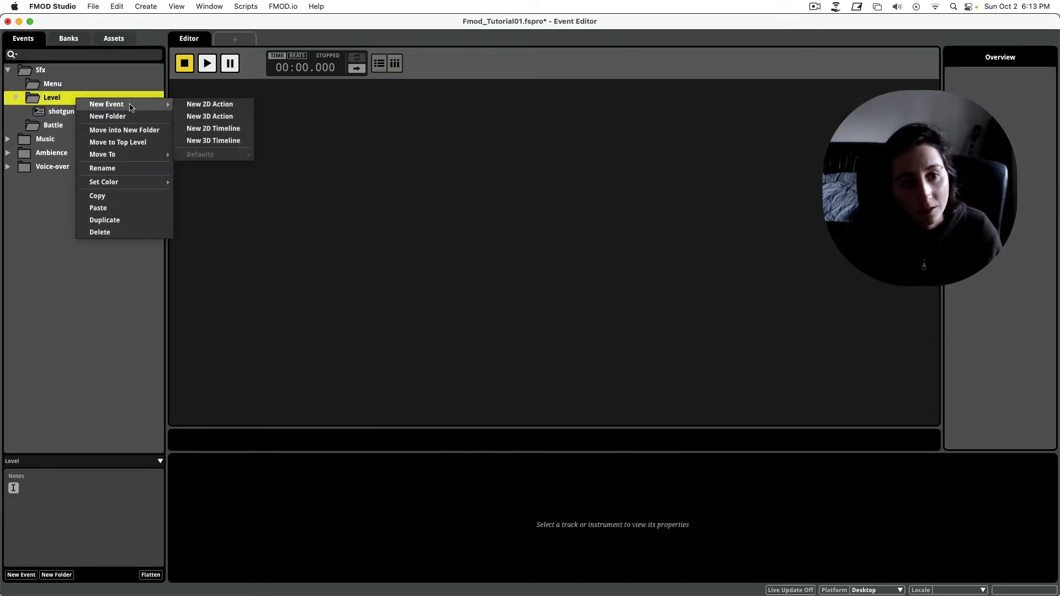
{"action": "left_click", "coordinate": [221, 129]}
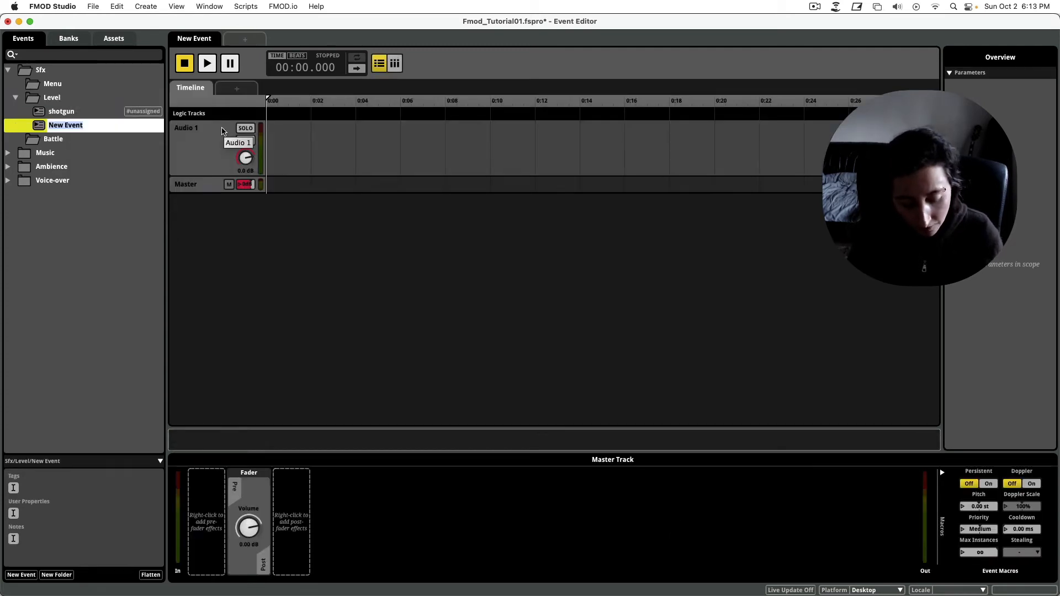
{"action": "type", "text": "mai"}
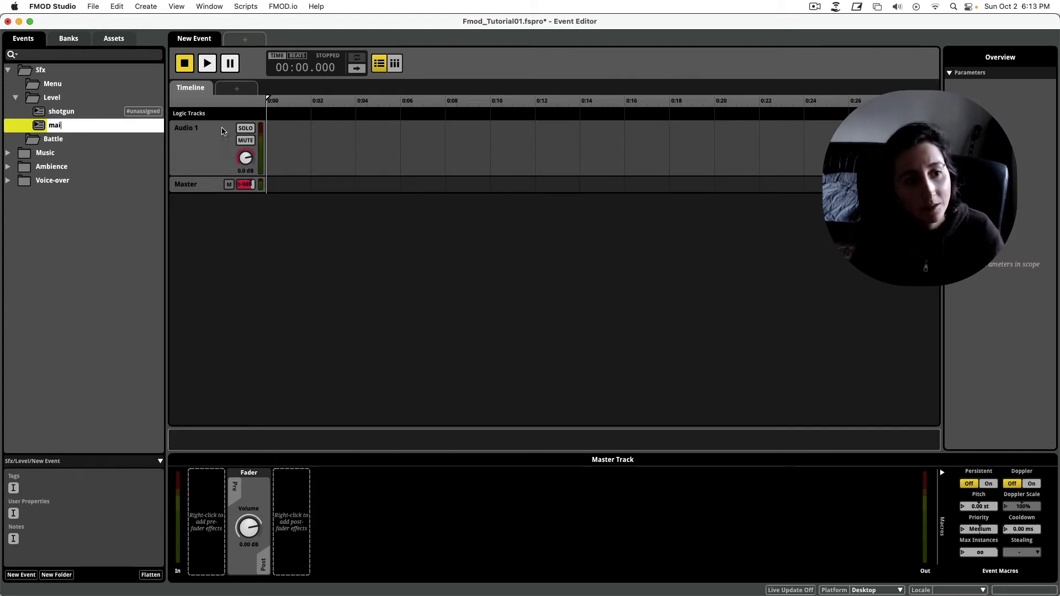
{"action": "type", "text": "ic_lase"}
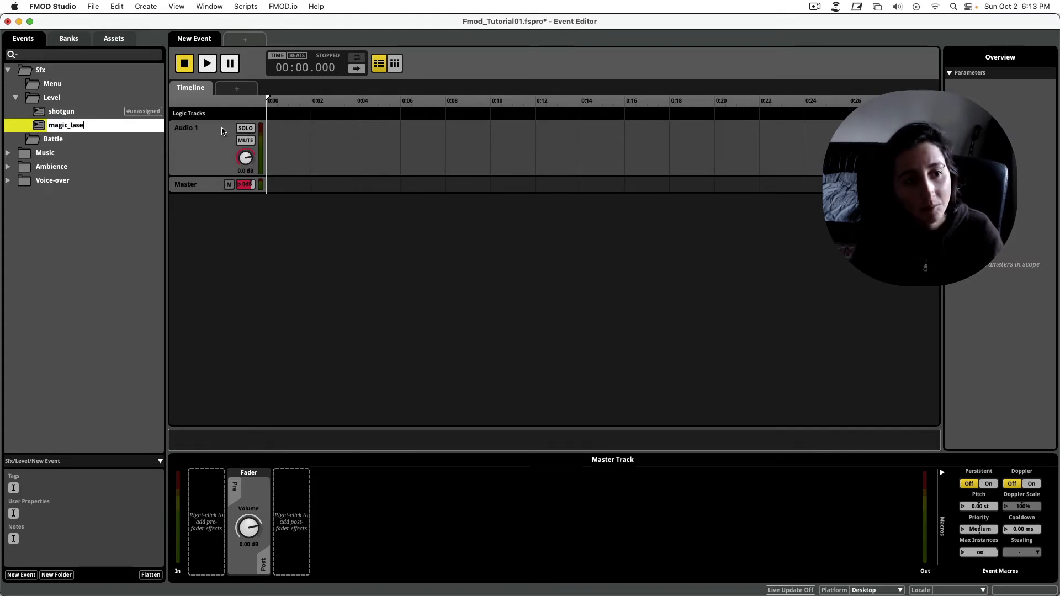
{"action": "type", "text": "r"}
{"action": "key", "text": "Return"}
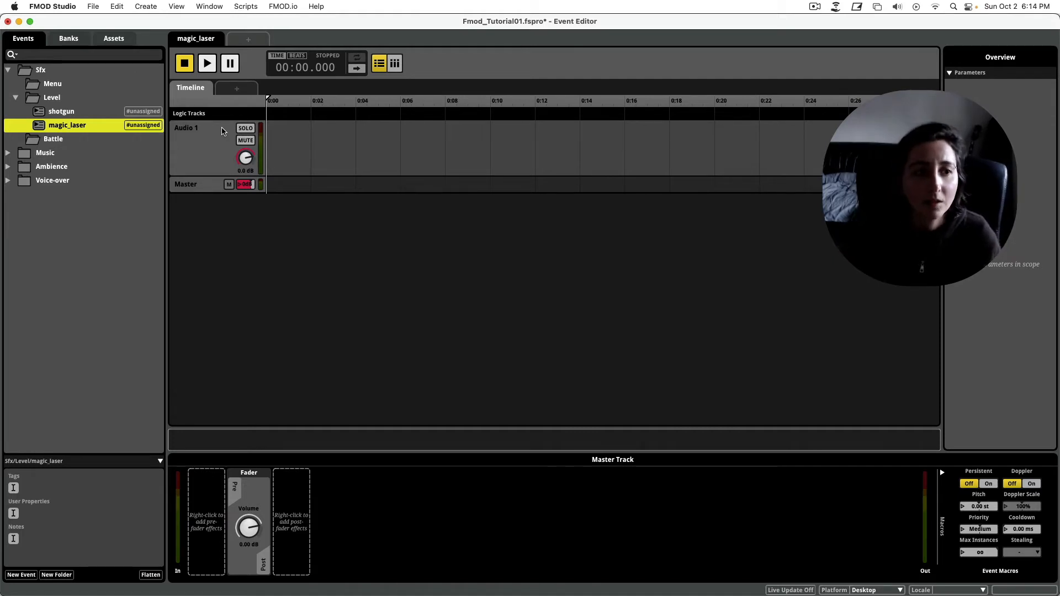
Step: Capitalise the first letter of the shotgun event's name so it reads Shotgun
{"action": "left_click", "coordinate": [50, 112]}
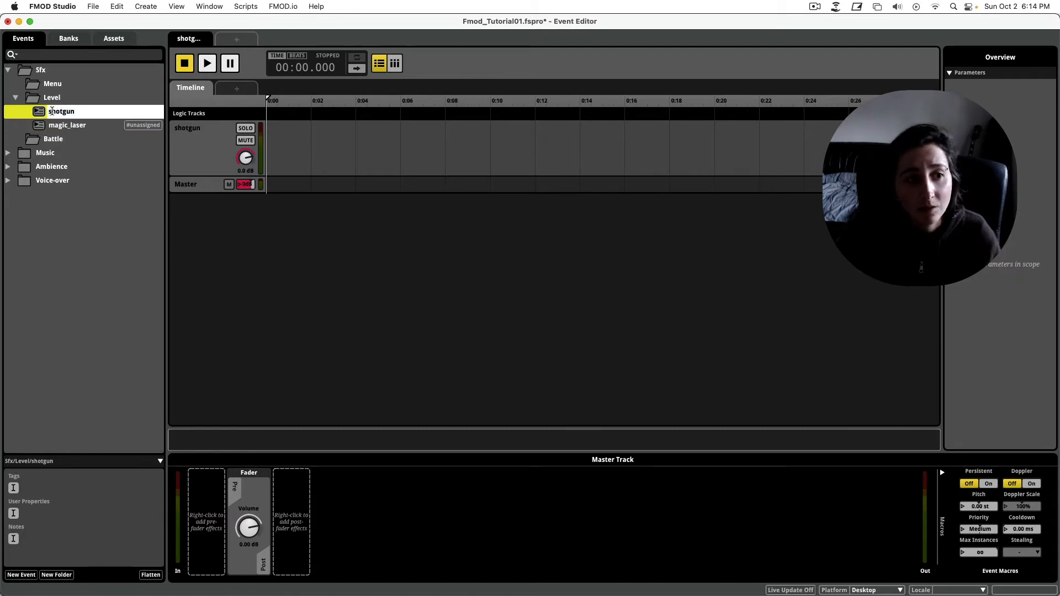
{"action": "key", "text": "Delete"}
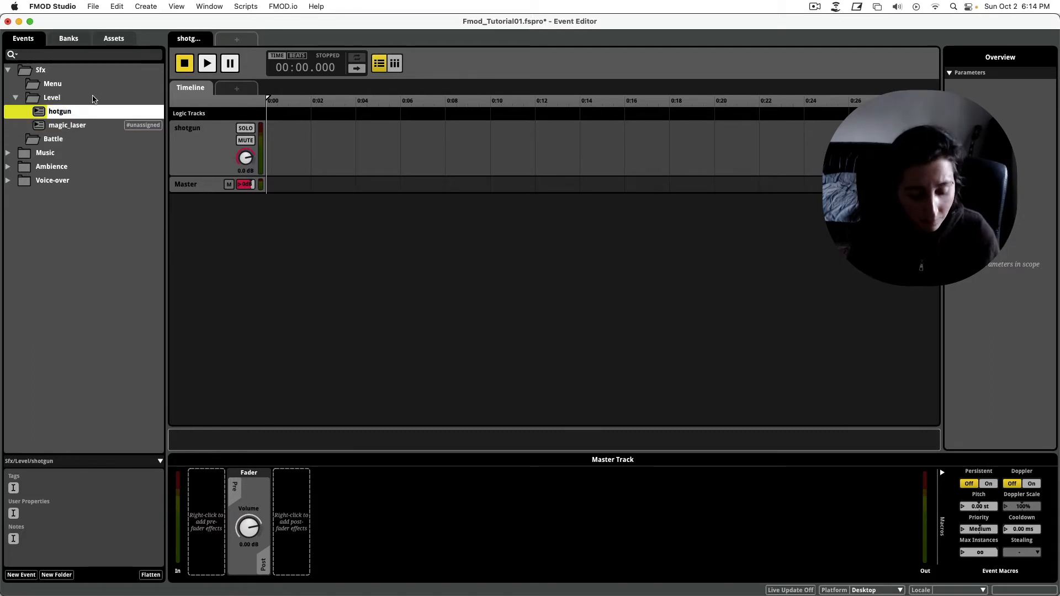
{"action": "type", "text": "S"}
{"action": "key", "text": "Return"}
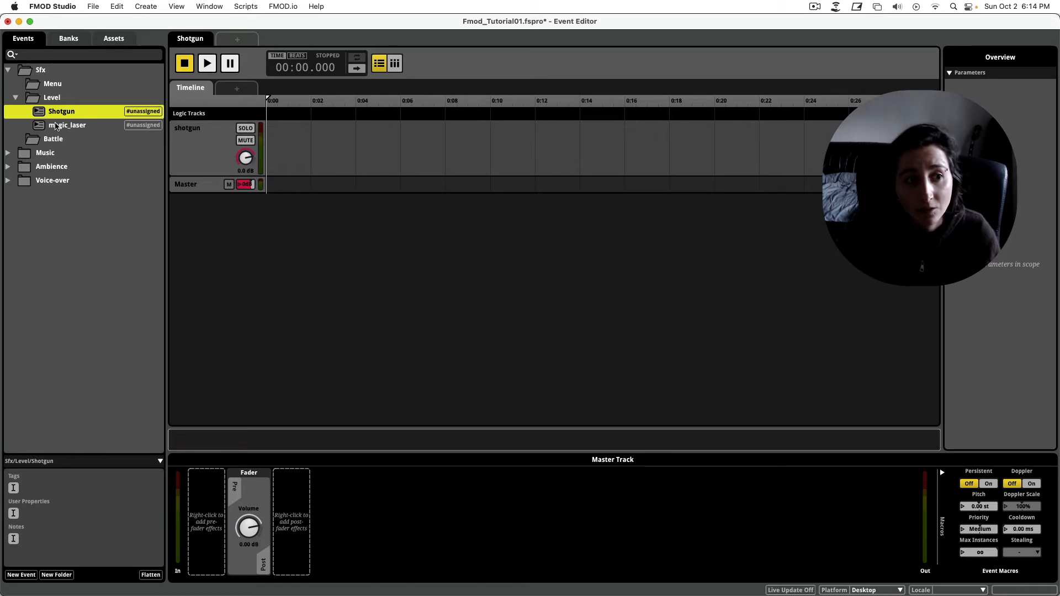
Step: Rename the magic_laser event as Magic_laser, with a capital M
{"action": "double_click", "coordinate": [55, 126]}
{"action": "left_click", "coordinate": [54, 125]}
{"action": "key", "text": "BackSpace"}
{"action": "type", "text": "M"}
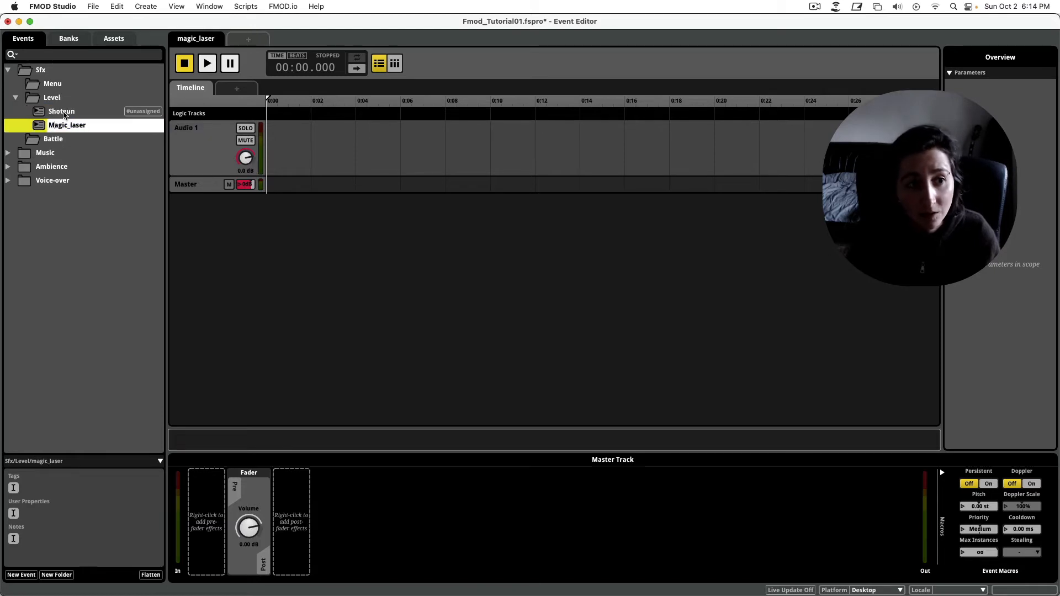
{"action": "key", "text": "Return"}
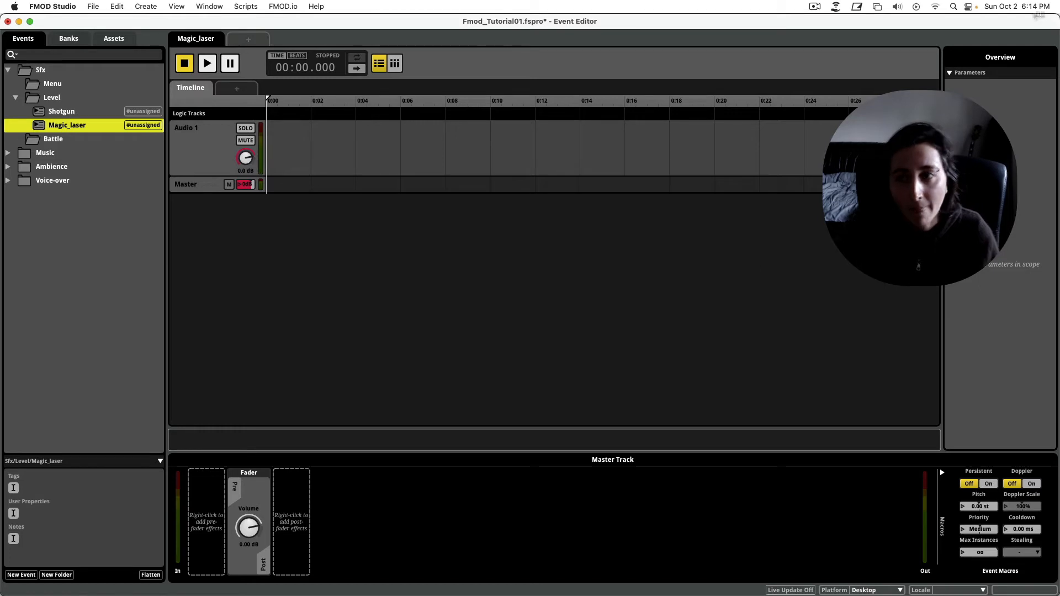
Step: Change the Shotgun event's name back to all lowercase, shotgun
{"action": "left_click", "coordinate": [54, 114]}
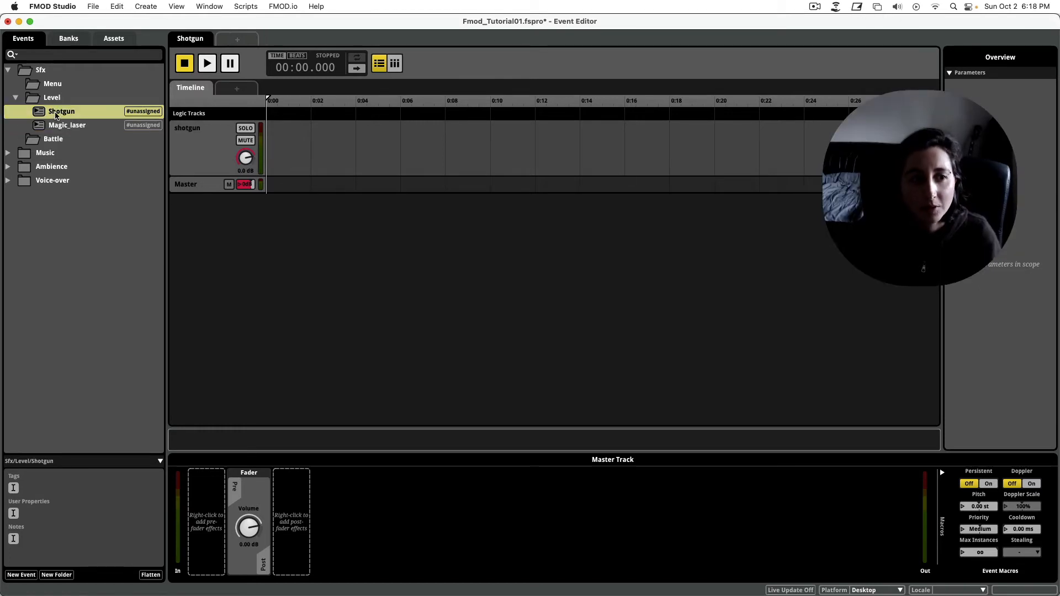
{"action": "left_click", "coordinate": [56, 115]}
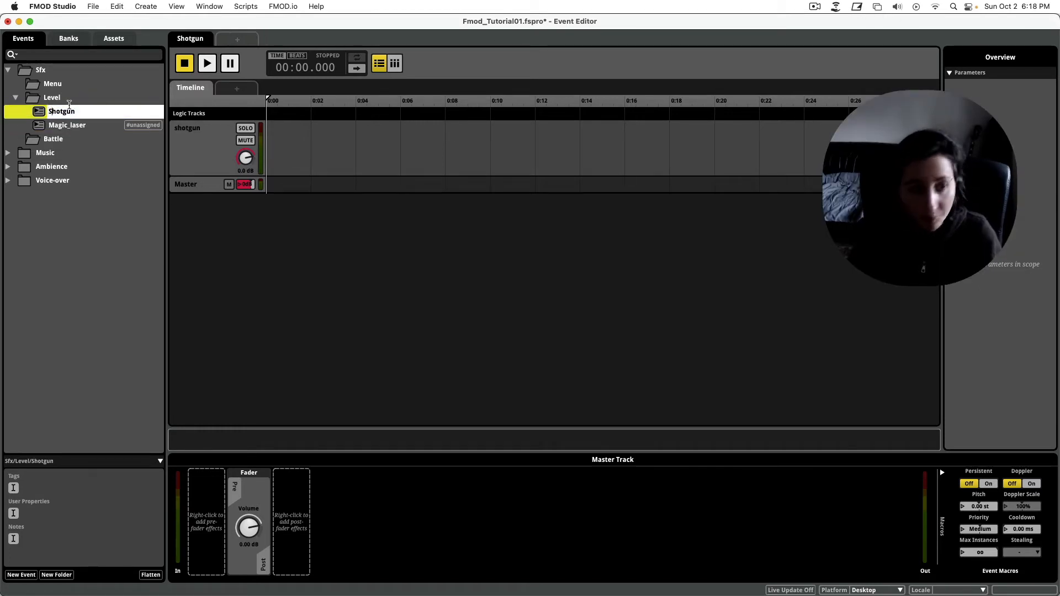
{"action": "key", "text": "BackSpace"}
{"action": "type", "text": "s"}
Step: Delete the Magic_laser event from the Level subfolder and open the shotgun event
{"action": "double_click", "coordinate": [73, 125]}
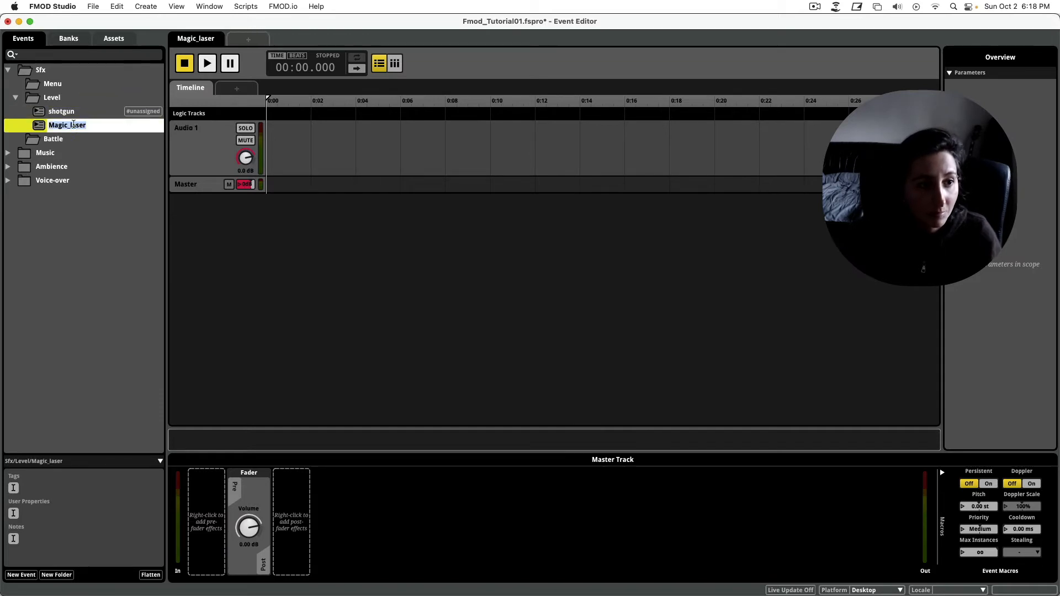
{"action": "left_click", "coordinate": [111, 126]}
{"action": "left_click", "coordinate": [89, 162]}
{"action": "right_click", "coordinate": [71, 125]}
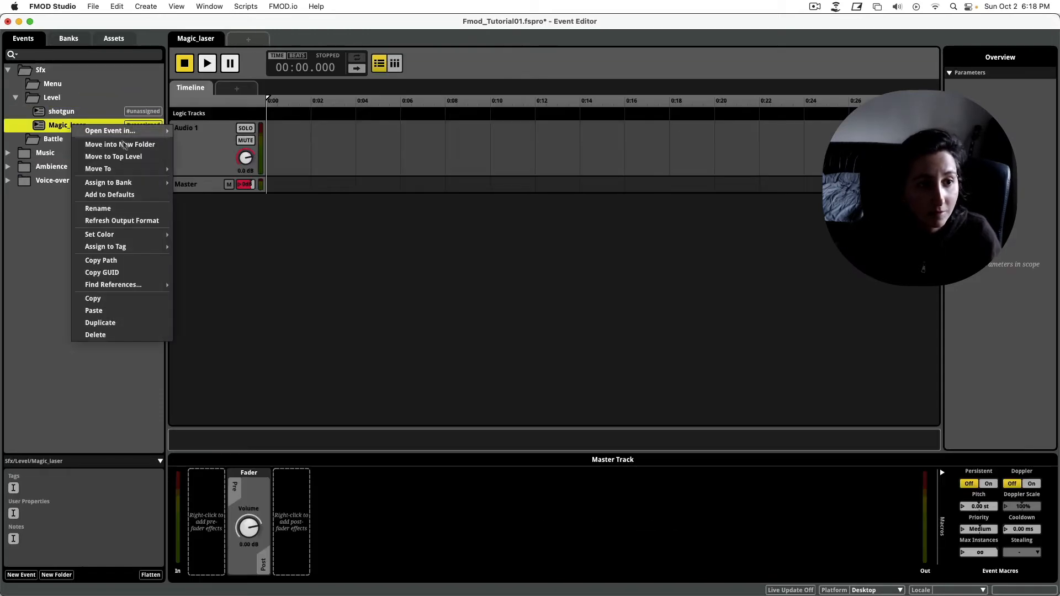
{"action": "left_click", "coordinate": [119, 336]}
{"action": "left_click", "coordinate": [74, 110]}
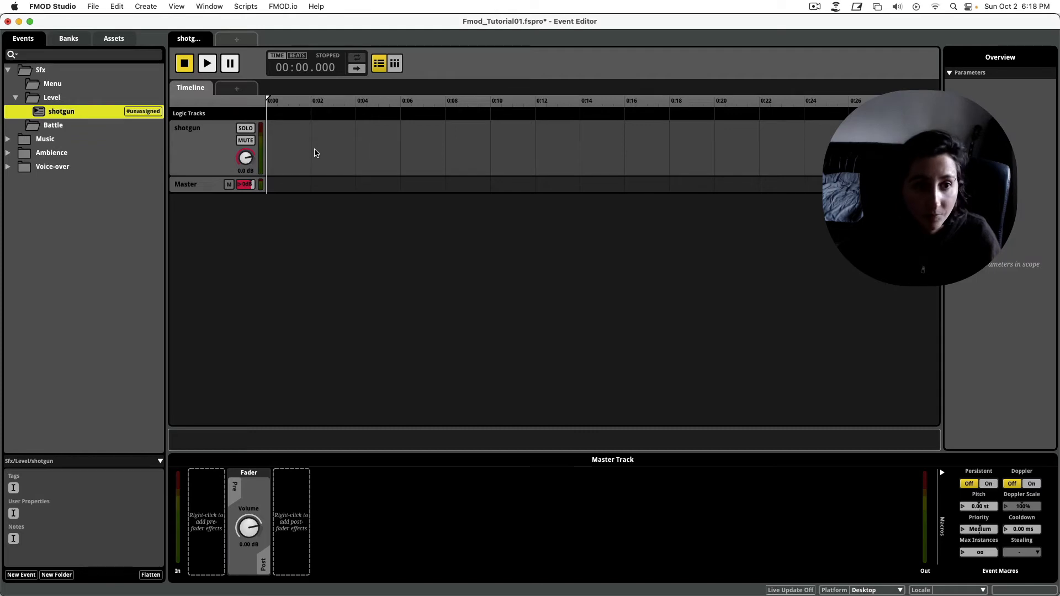
Step: Switch to Finder, show the contents of the Ambience, Menu and Sfx folders in Sounds, and move the window clear of the event's track
{"action": "key", "text": "super+Tab"}
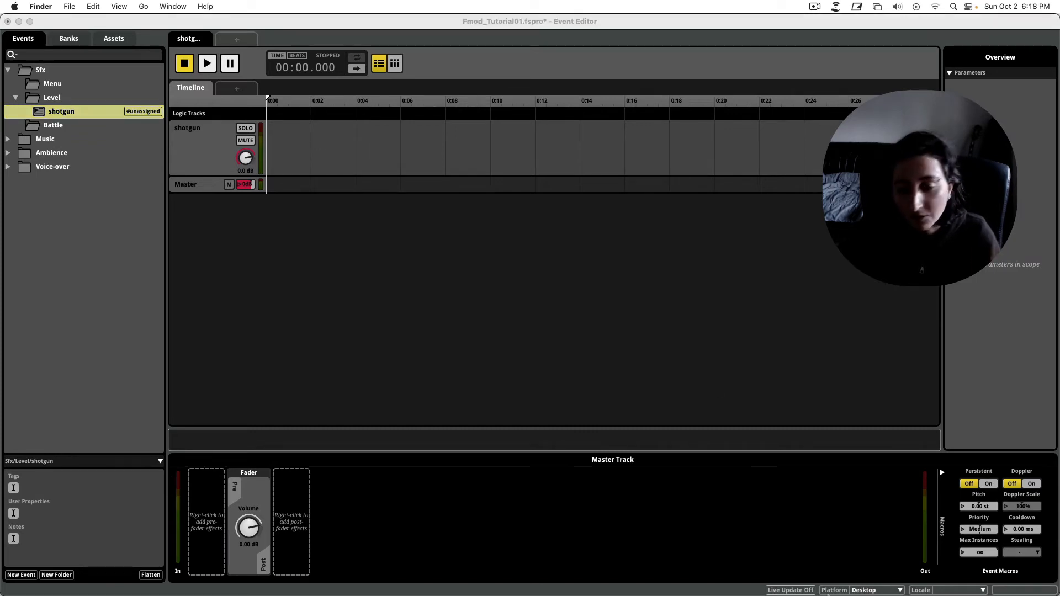
{"action": "mouse_move", "coordinate": [834, 595]}
{"action": "key", "text": "super+n"}
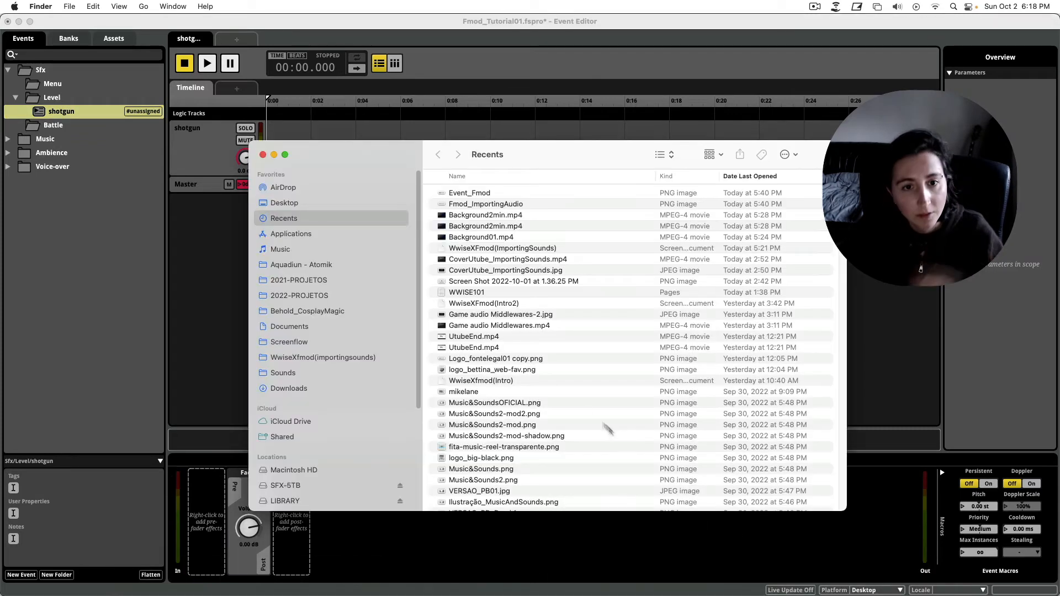
{"action": "left_click", "coordinate": [310, 373]}
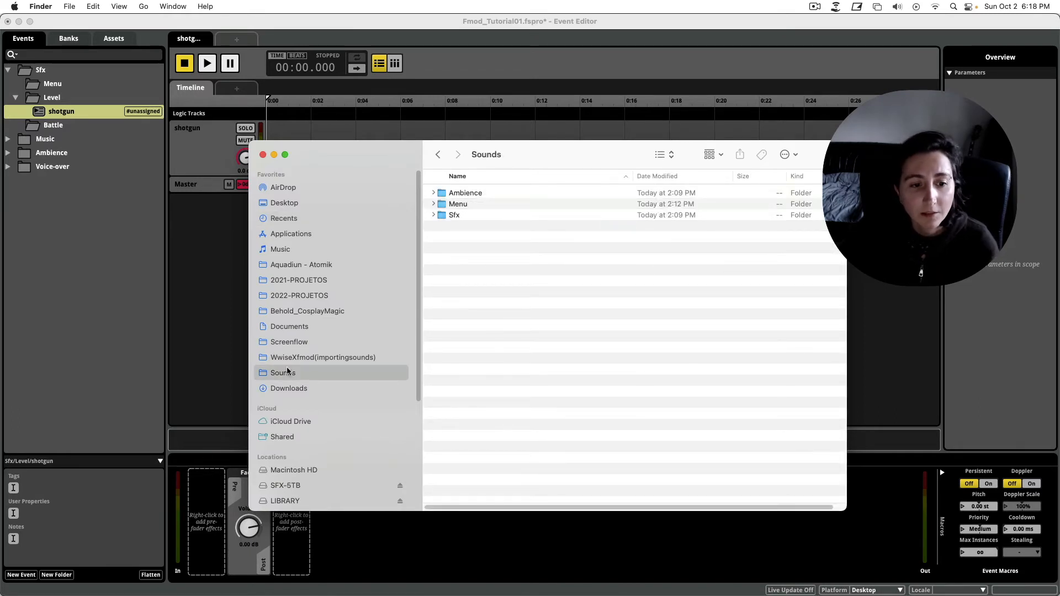
{"action": "left_click", "coordinate": [433, 215]}
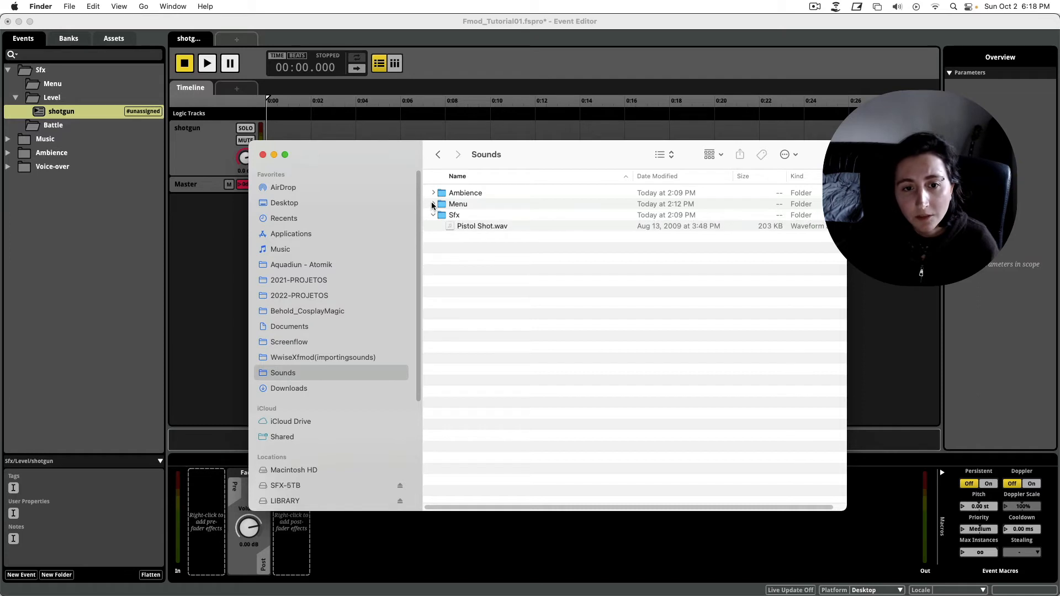
{"action": "left_click", "coordinate": [433, 204]}
{"action": "left_click", "coordinate": [433, 193]}
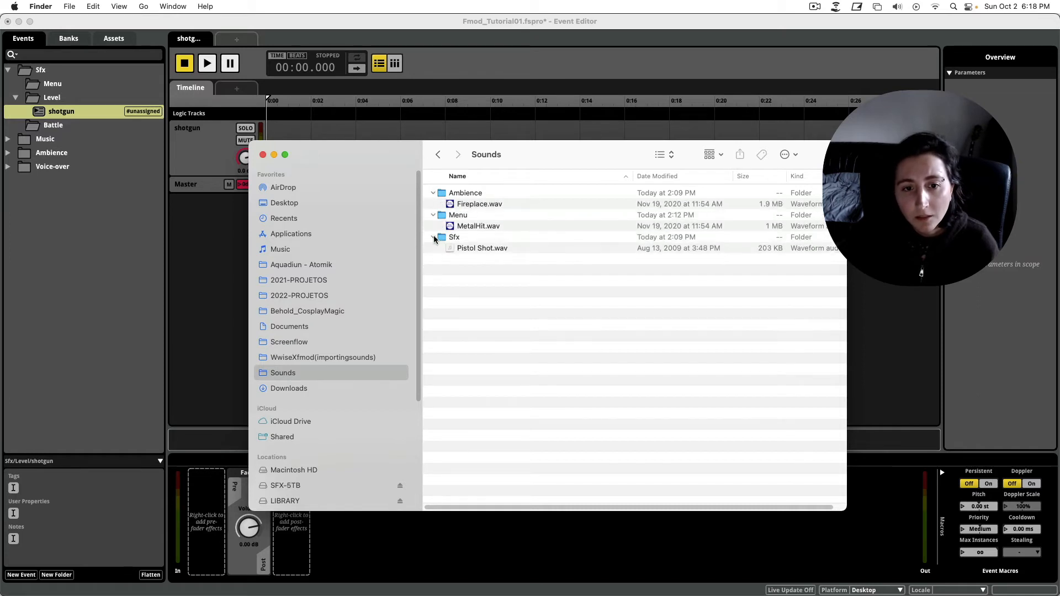
{"action": "left_click", "coordinate": [434, 237]}
{"action": "left_click", "coordinate": [433, 237]}
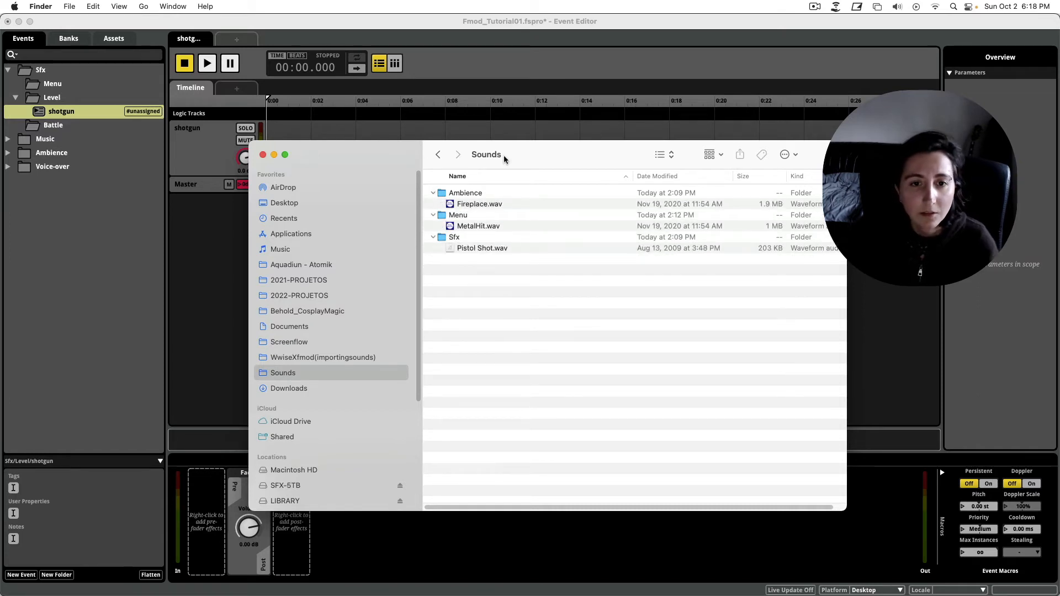
{"action": "left_click_drag", "start_coordinate": [504, 154], "coordinate": [764, 129]}
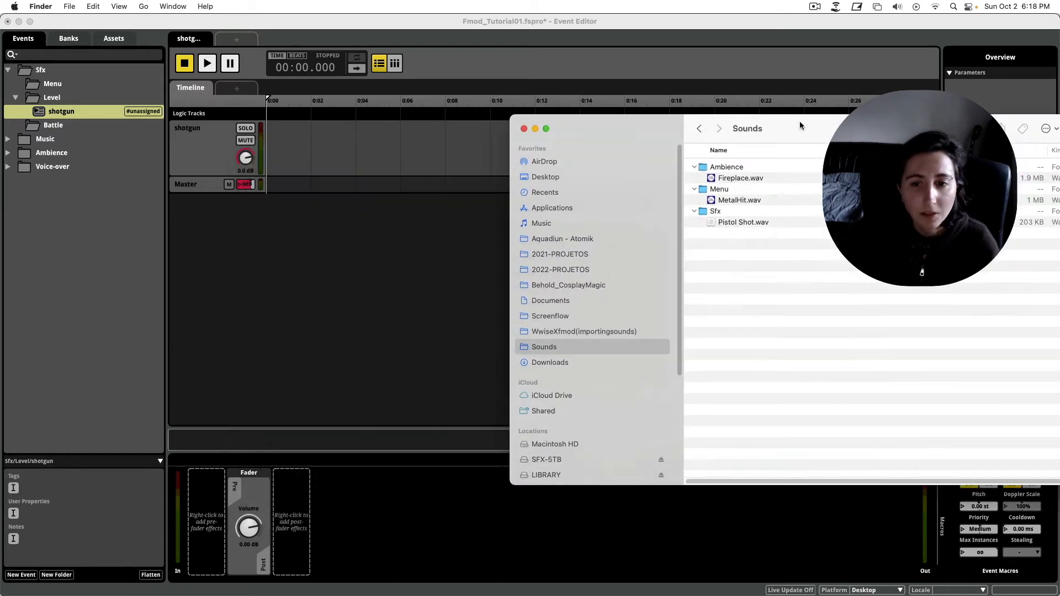
Step: Import Pistol Shot.wav from the Sfx sound folder onto the start of the shotgun event's audio track
{"action": "left_click", "coordinate": [734, 226]}
{"action": "left_click_drag", "start_coordinate": [719, 223], "coordinate": [301, 168]}
{"action": "left_click", "coordinate": [330, 278]}
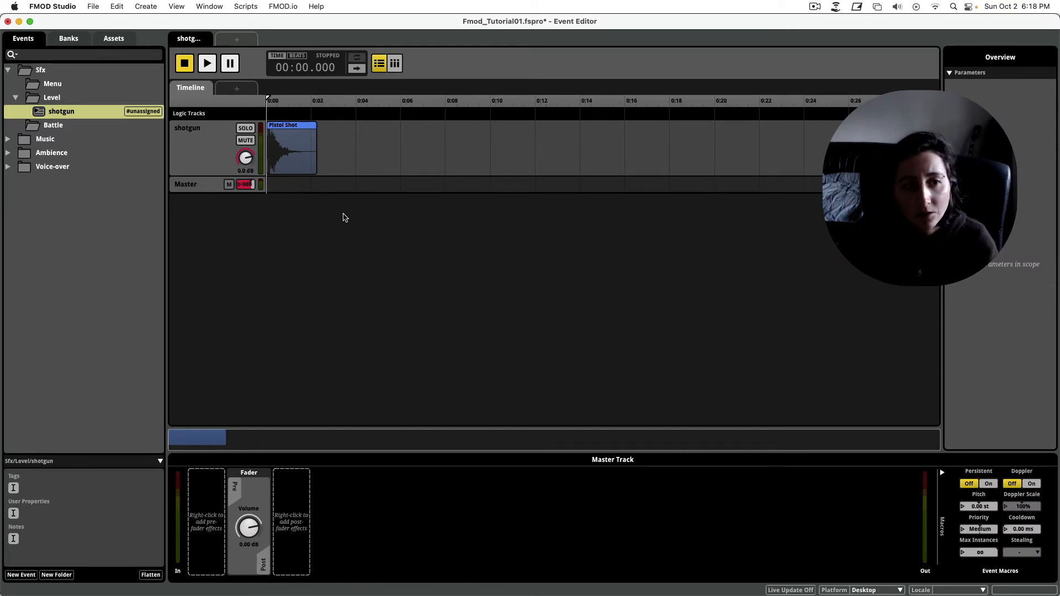
Step: Play the shotgun event and check the project's assets for the imported audio file
{"action": "key", "text": "space"}
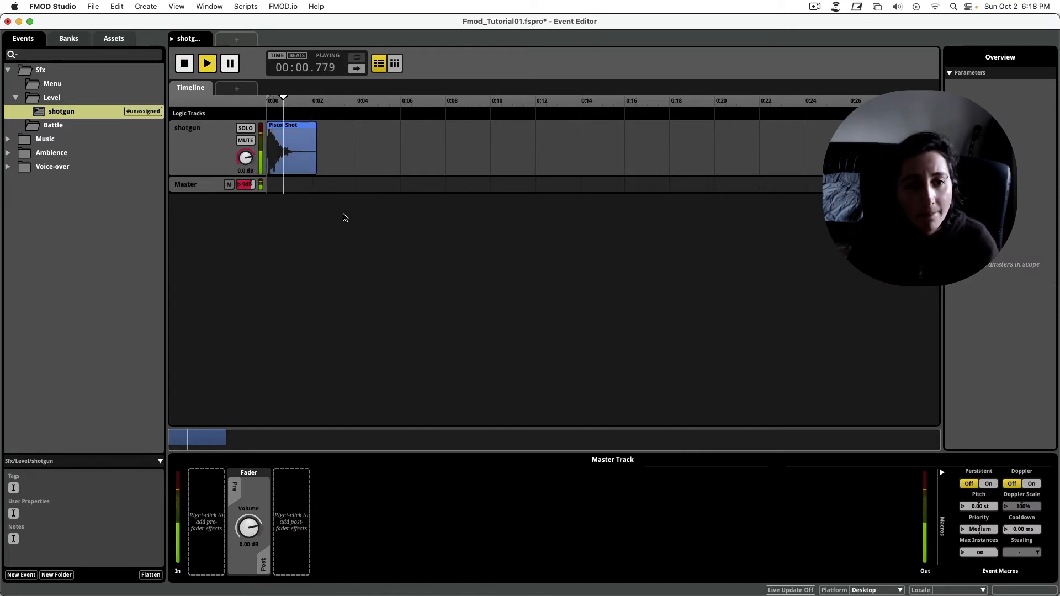
{"action": "key", "text": "space"}
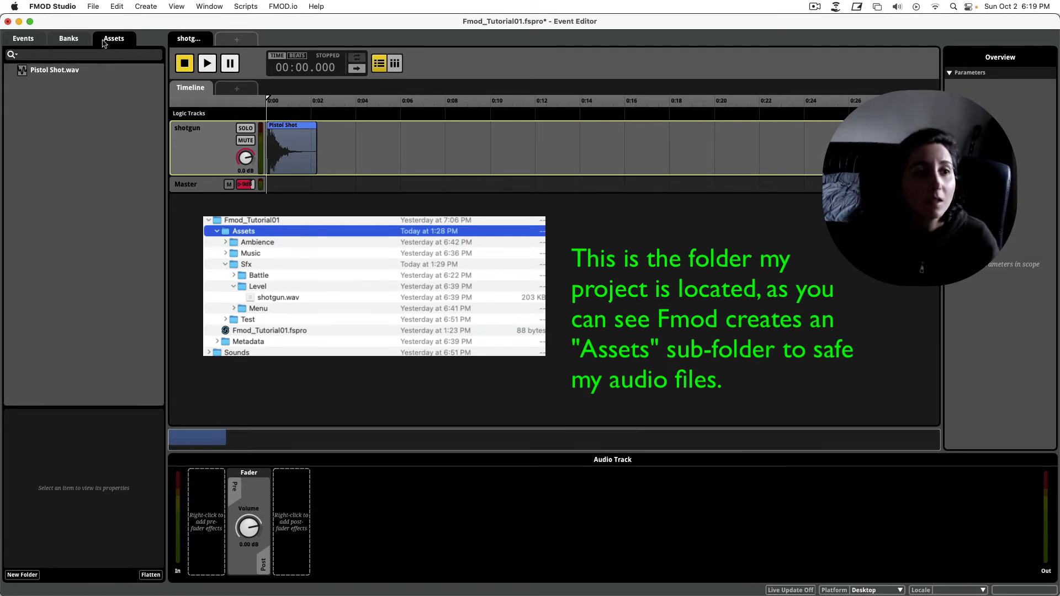
{"action": "left_click", "coordinate": [23, 39]}
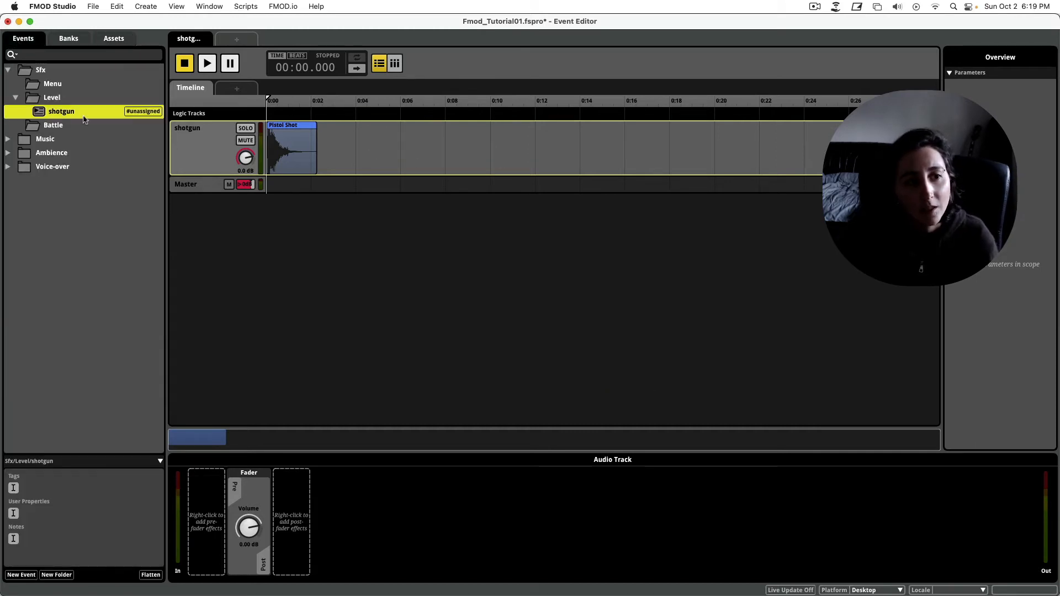
Step: Import Fireplace.wav from Finder's Ambience sound folder as a new top-level 2D Timeline event
{"action": "key", "text": "super+Tab"}
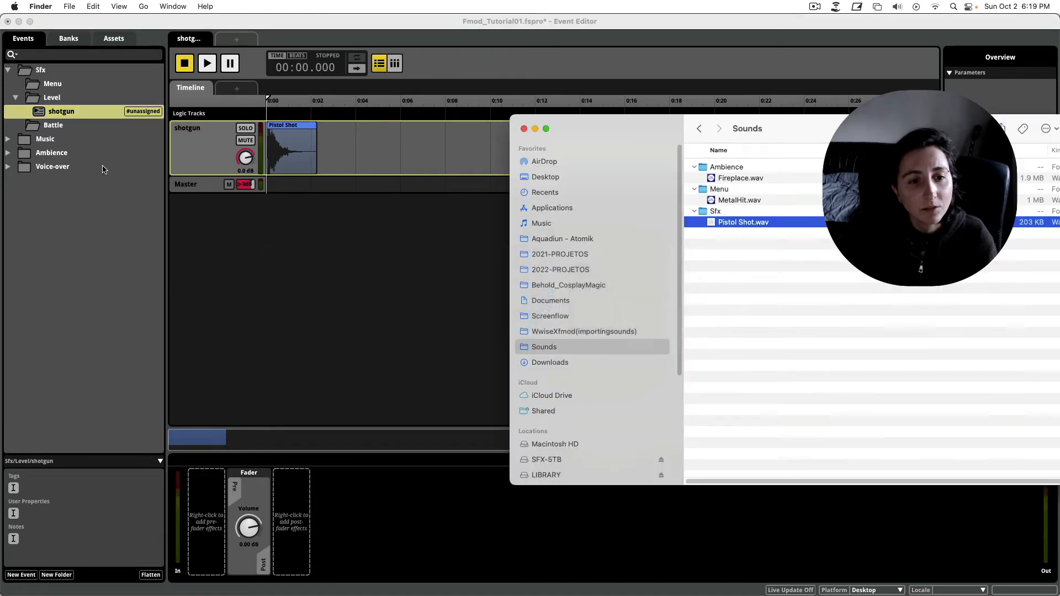
{"action": "left_click", "coordinate": [740, 178]}
{"action": "left_click_drag", "start_coordinate": [740, 178], "coordinate": [37, 261]}
{"action": "left_click", "coordinate": [448, 164]}
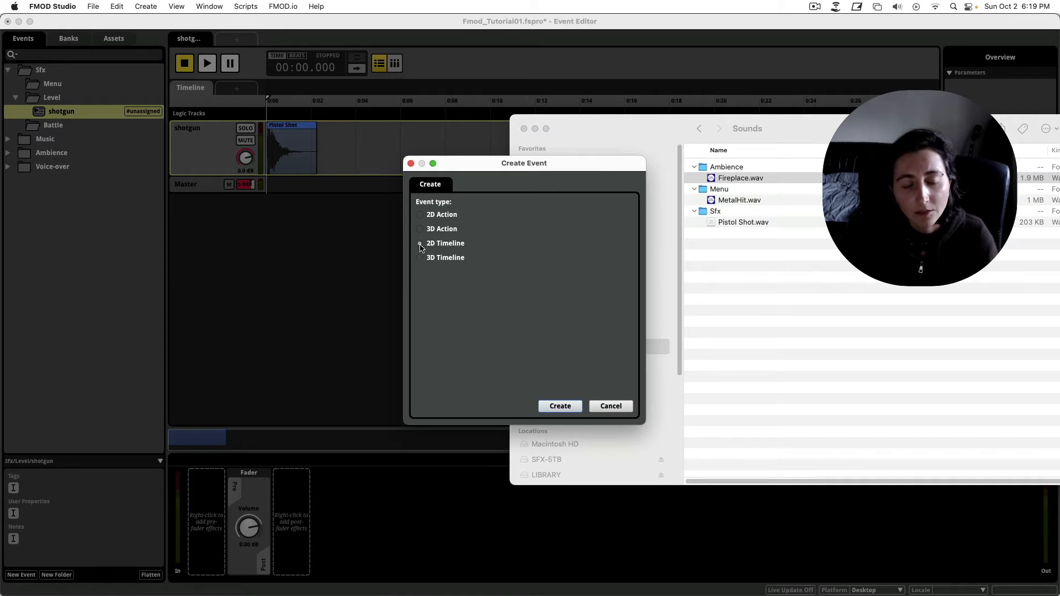
{"action": "left_click", "coordinate": [553, 409]}
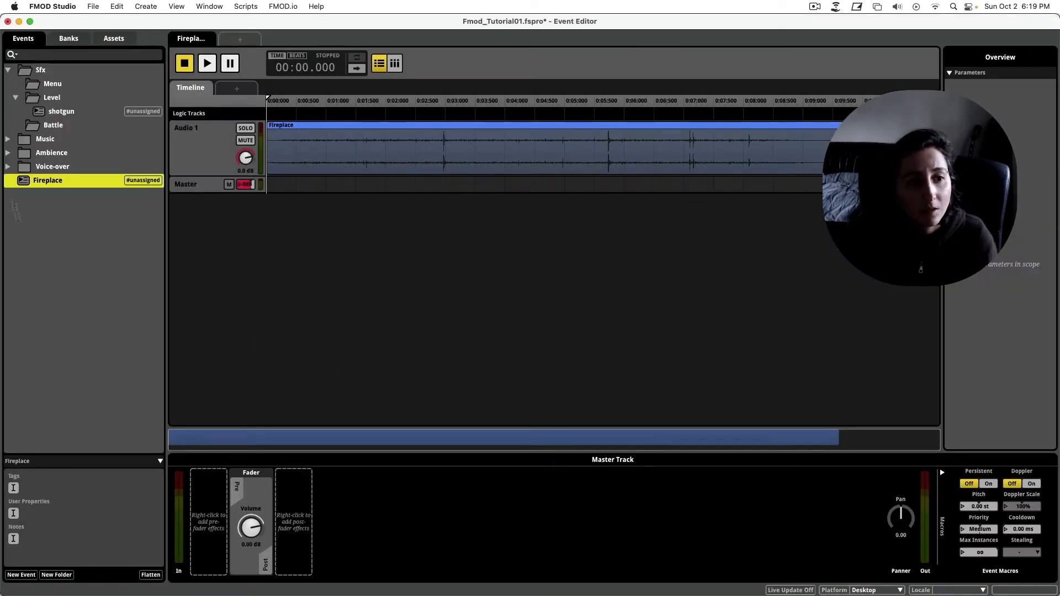
Step: Move the Fireplace event into the Ambience folder
{"action": "left_click", "coordinate": [108, 239]}
{"action": "left_click", "coordinate": [36, 183]}
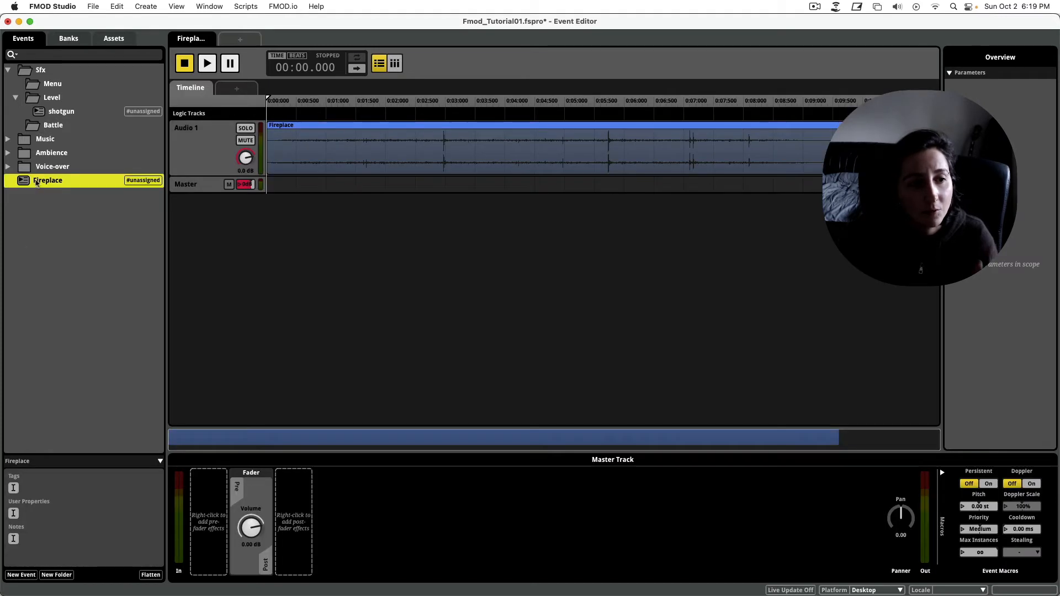
{"action": "left_click_drag", "start_coordinate": [38, 180], "coordinate": [42, 158]}
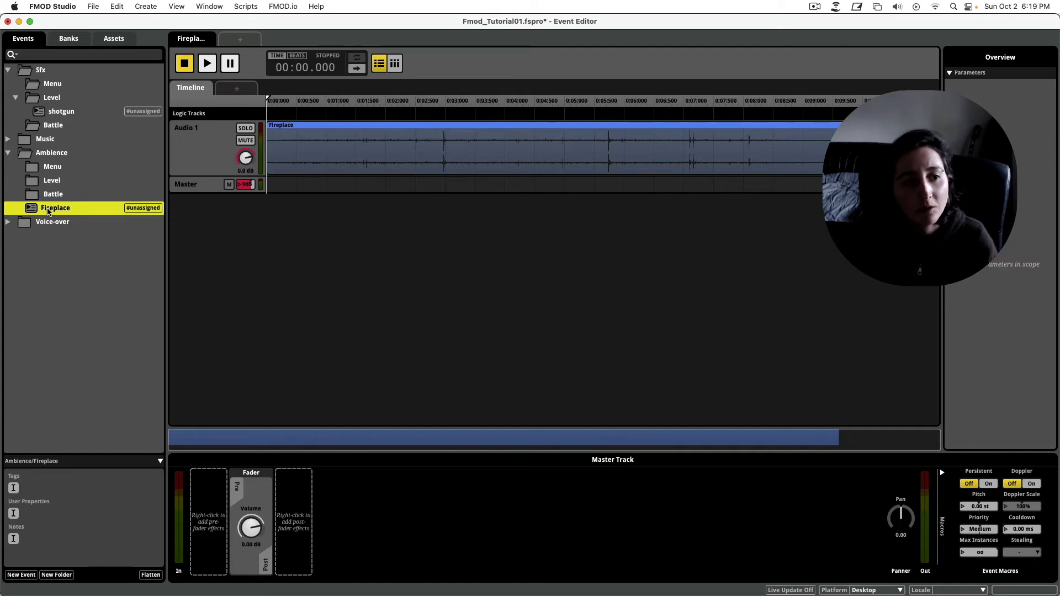
Step: Move the Fireplace event into Ambience's Level subfolder and rename it fireplace
{"action": "left_click_drag", "start_coordinate": [47, 211], "coordinate": [60, 182]}
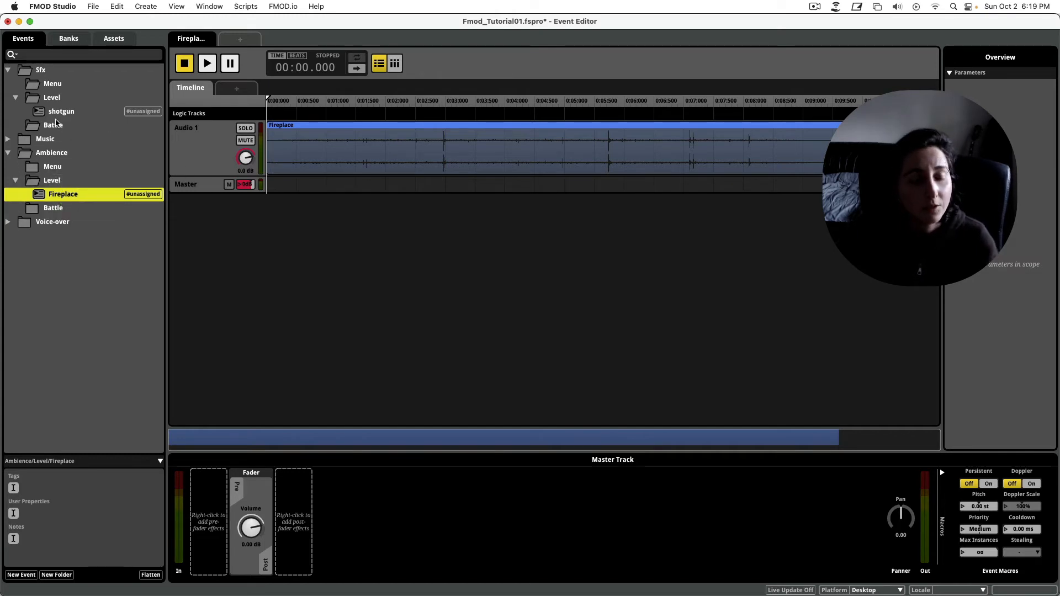
{"action": "left_click", "coordinate": [475, 296]}
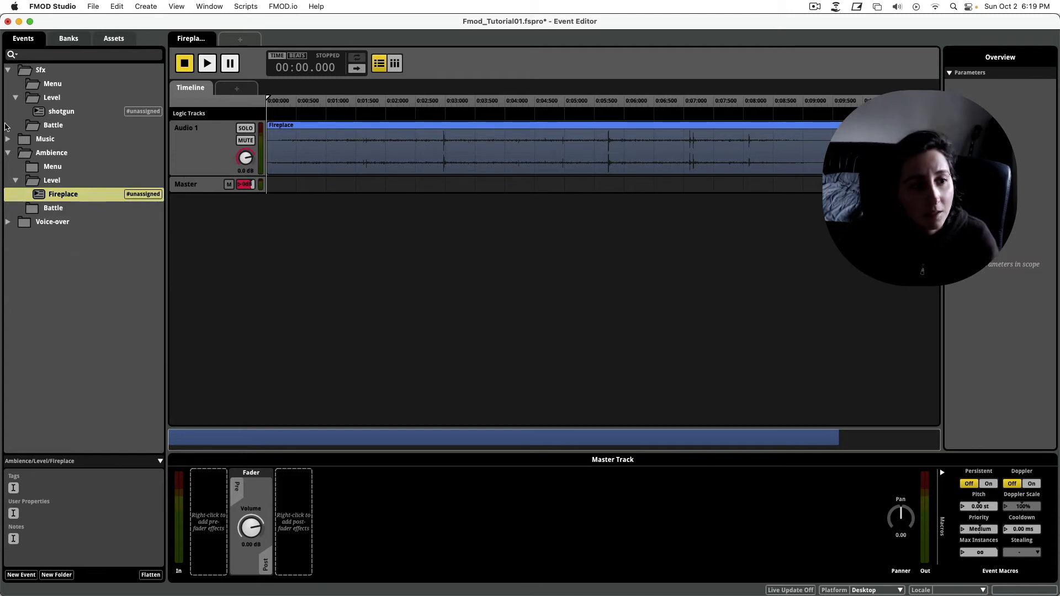
{"action": "left_click", "coordinate": [50, 194]}
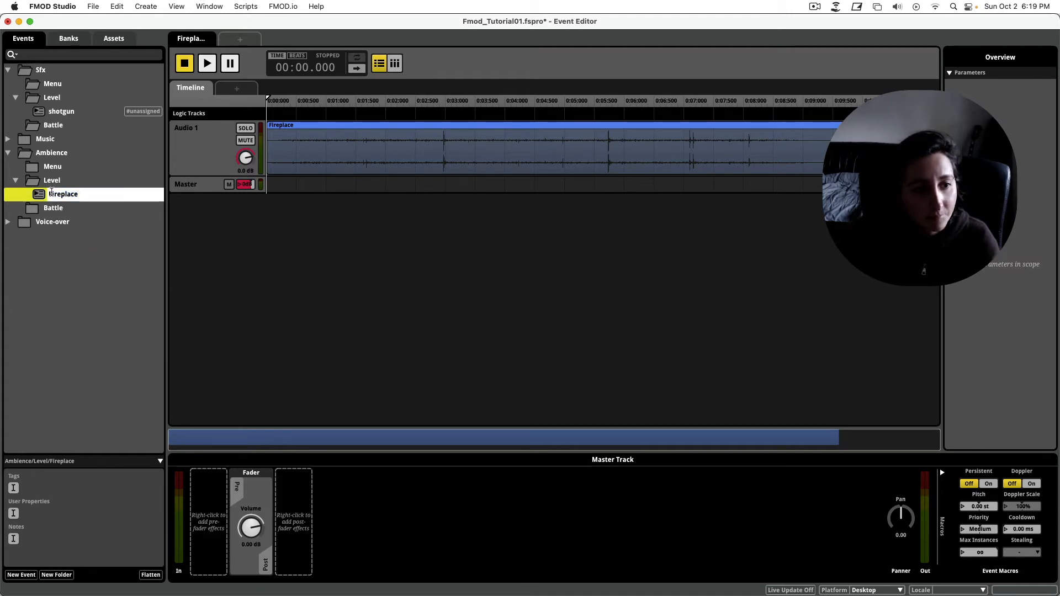
{"action": "type", "text": "f"}
{"action": "key", "text": "Return"}
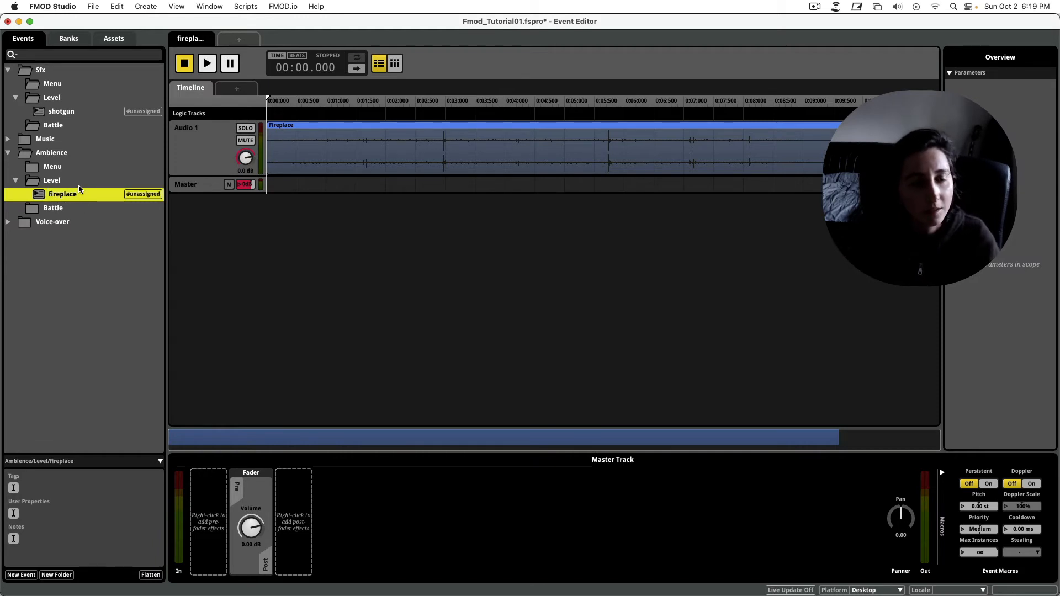
Step: Examine the imported audio files in the assets list and in a separate Audio Bin window, closing that window when done
{"action": "left_click", "coordinate": [114, 39]}
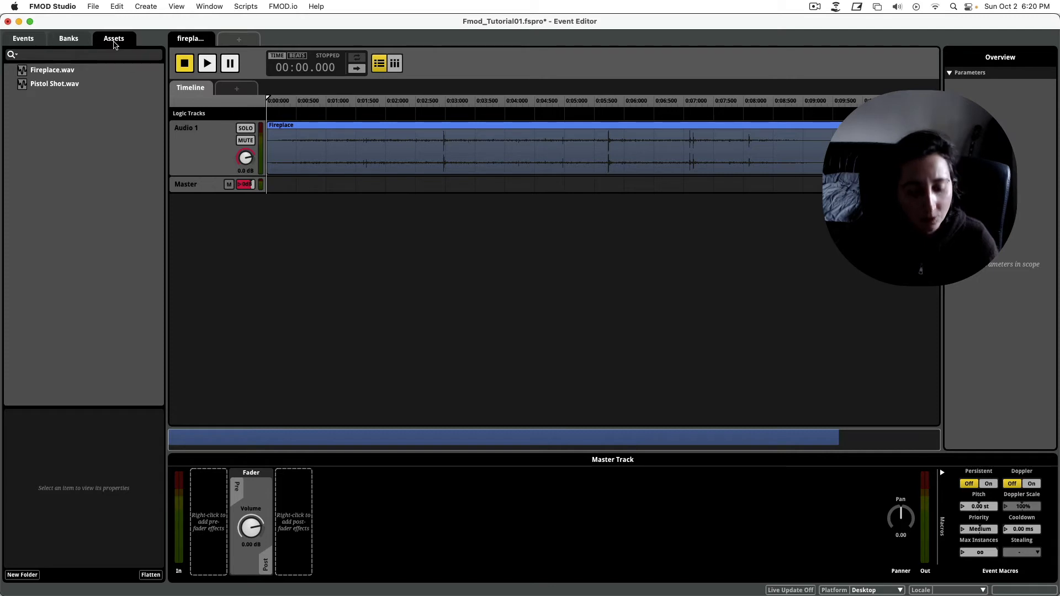
{"action": "key", "text": "super+3"}
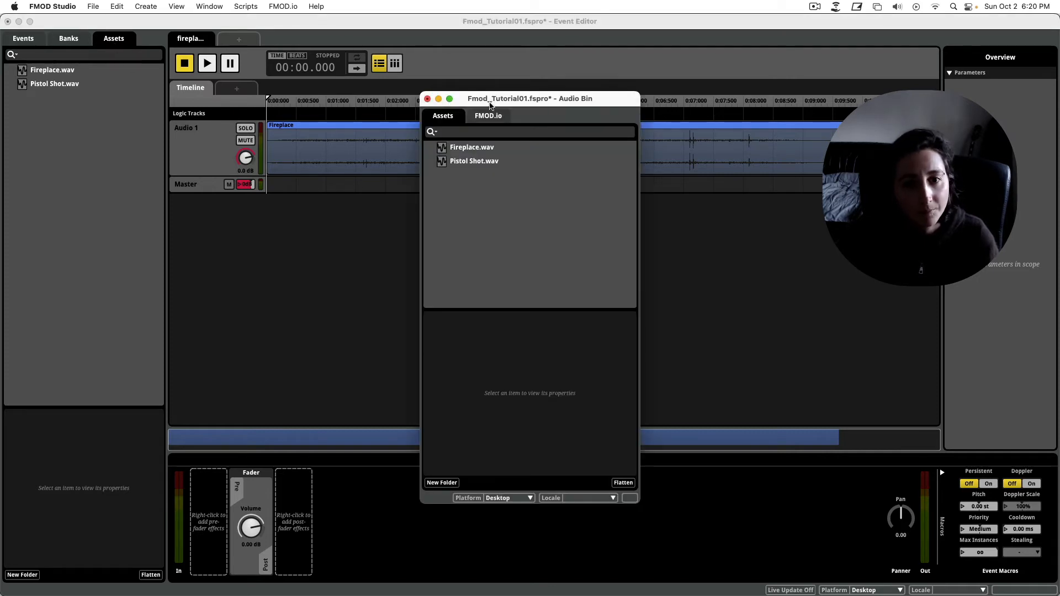
{"action": "left_click_drag", "start_coordinate": [518, 95], "coordinate": [536, 96]}
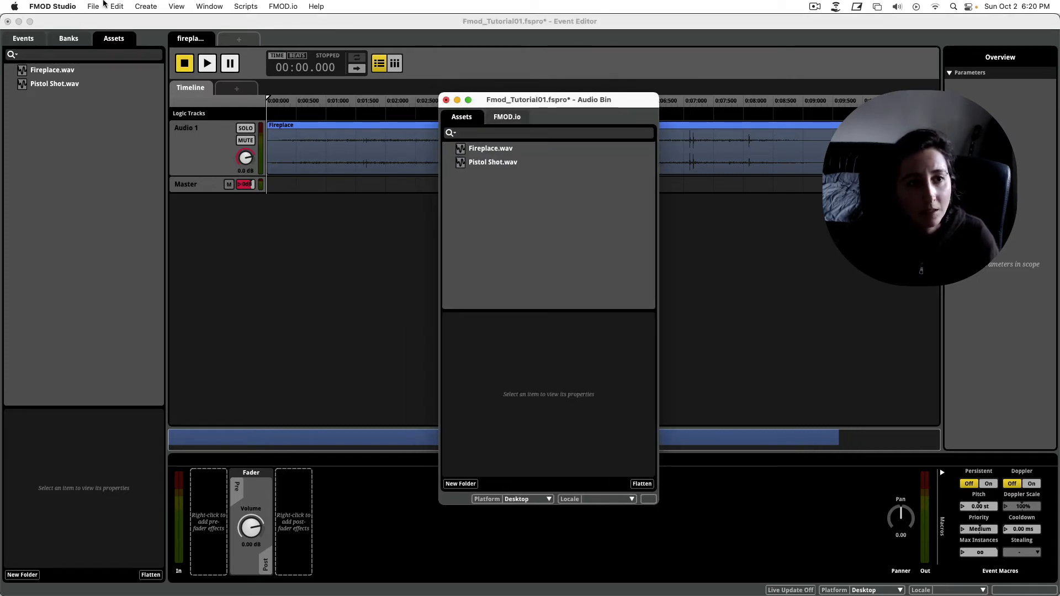
{"action": "left_click", "coordinate": [178, 7]}
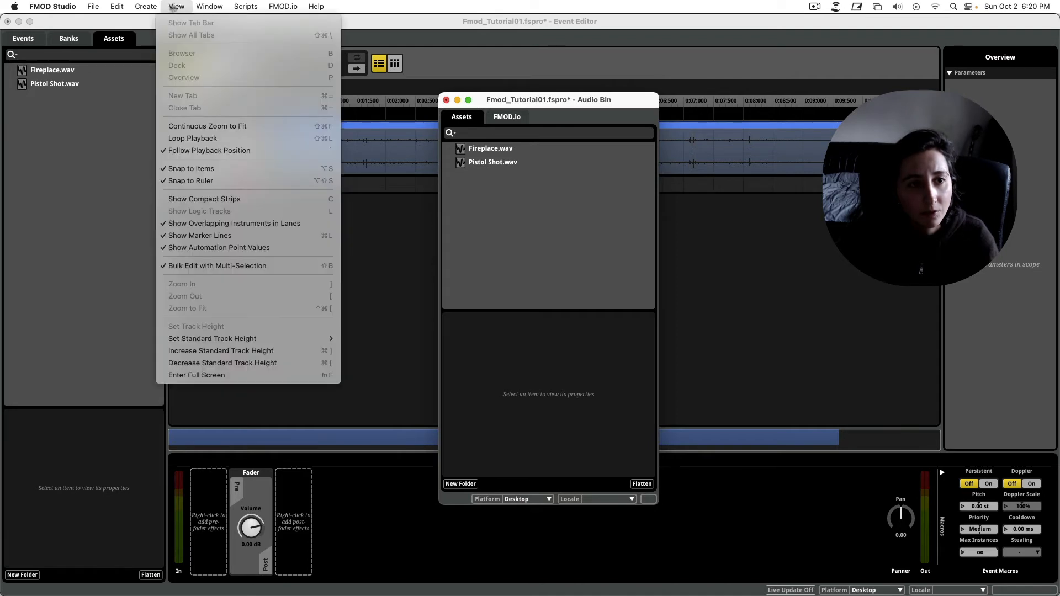
{"action": "mouse_move", "coordinate": [196, 3]}
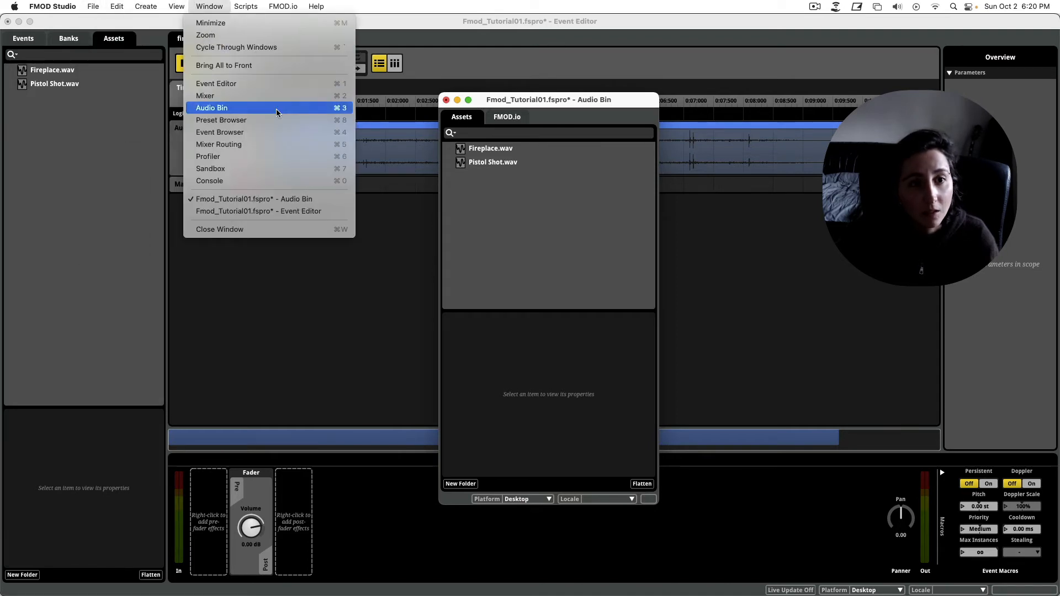
{"action": "left_click", "coordinate": [551, 239]}
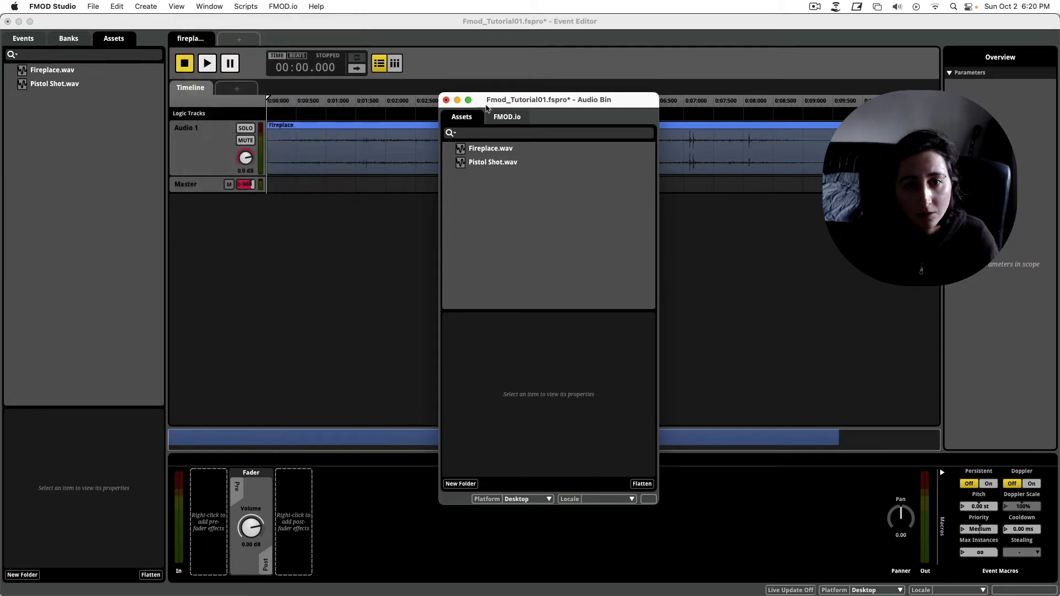
{"action": "left_click_drag", "start_coordinate": [516, 95], "coordinate": [387, 57]}
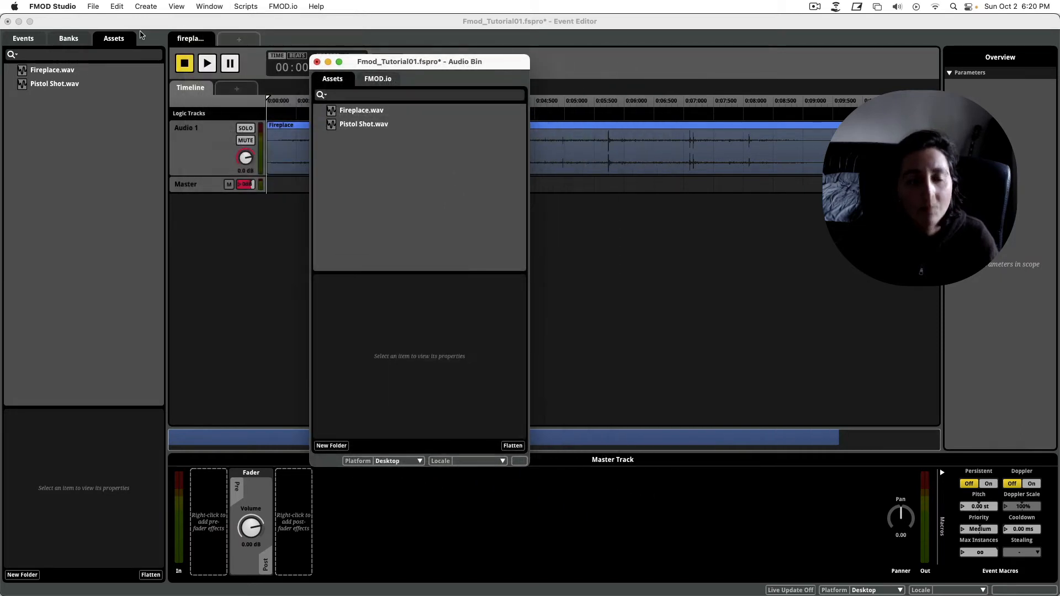
{"action": "left_click_drag", "start_coordinate": [388, 161], "coordinate": [335, 109]}
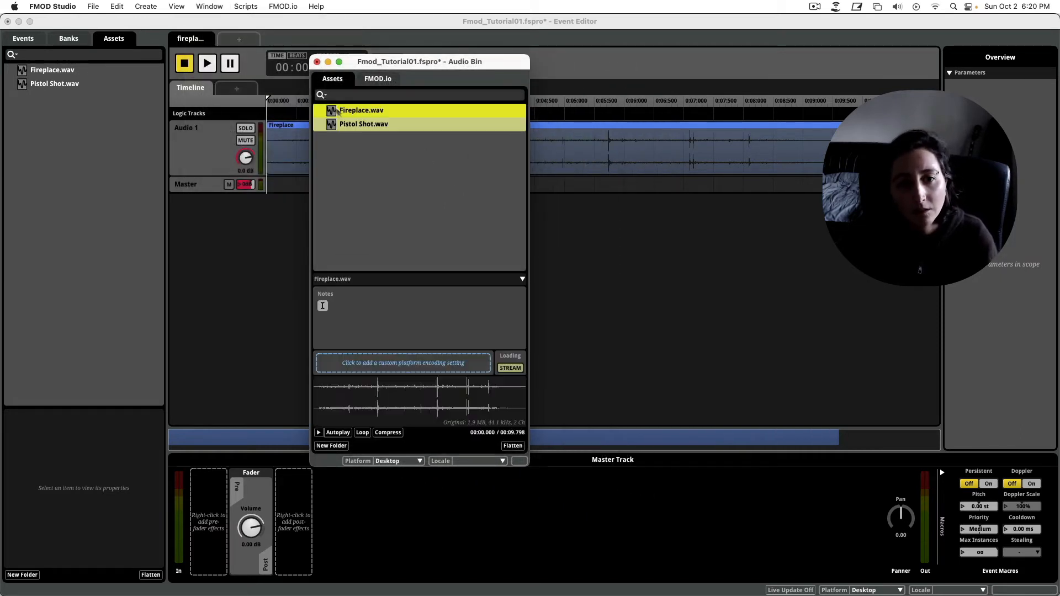
{"action": "left_click", "coordinate": [415, 253]}
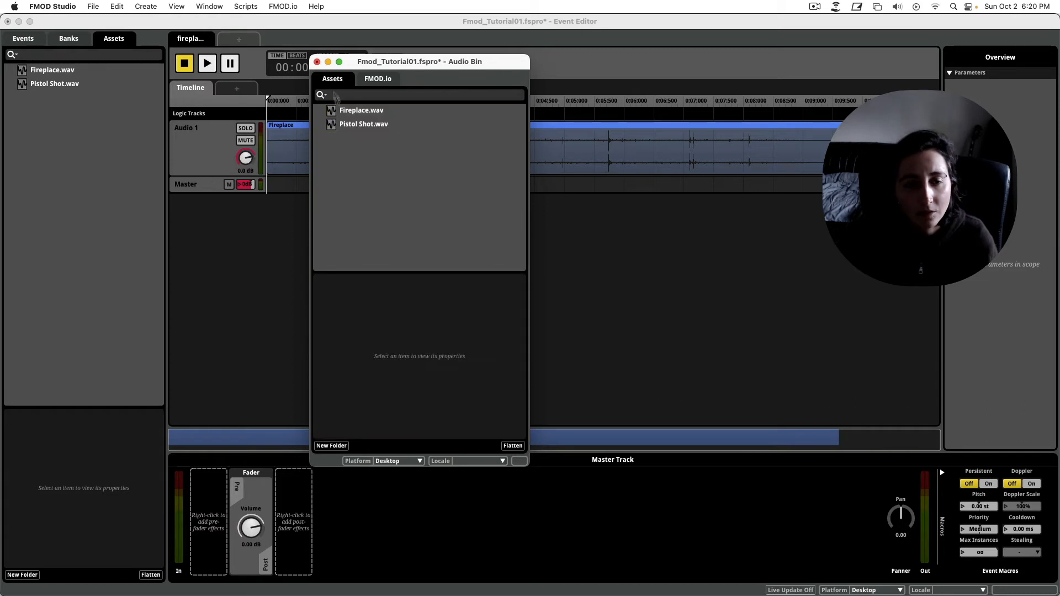
{"action": "left_click", "coordinate": [317, 62]}
{"action": "left_click", "coordinate": [26, 40]}
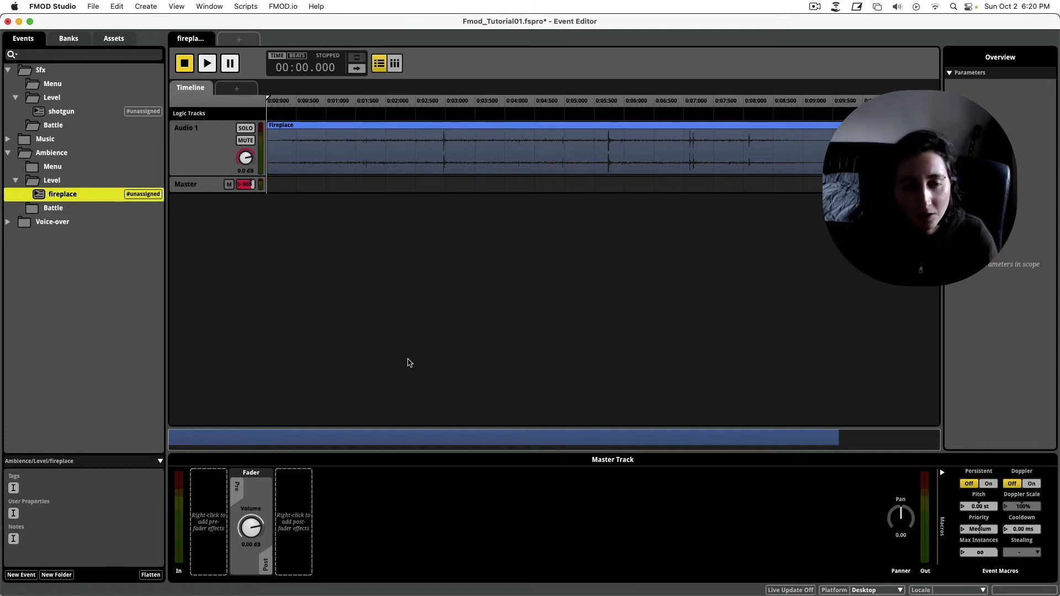
Step: Compare the events hierarchy with the project's assets list and the Sounds folder in Finder, and check the assets list's folder options
{"action": "left_click", "coordinate": [113, 39]}
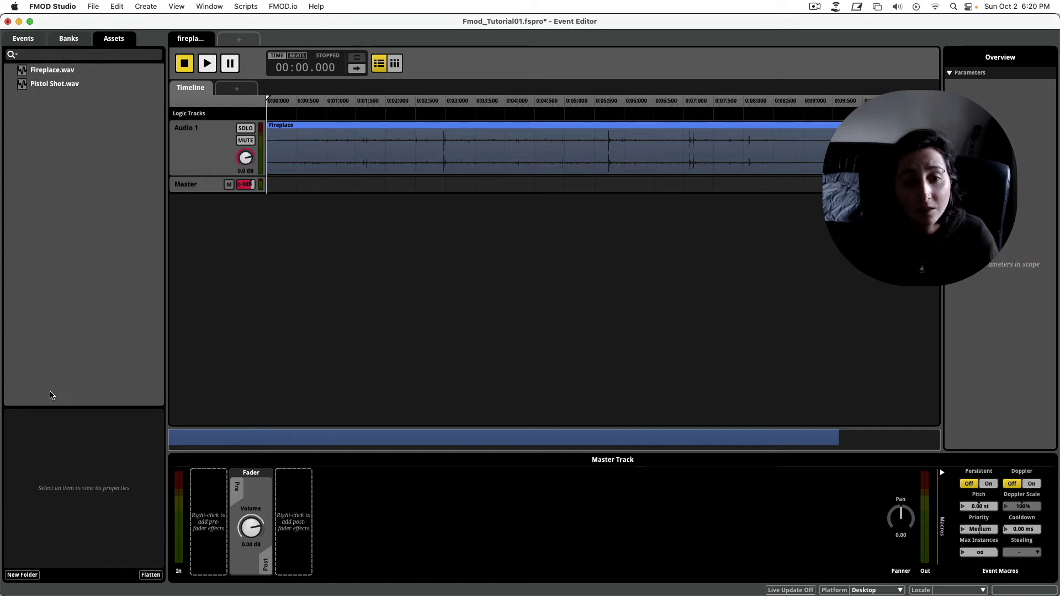
{"action": "left_click", "coordinate": [23, 38]}
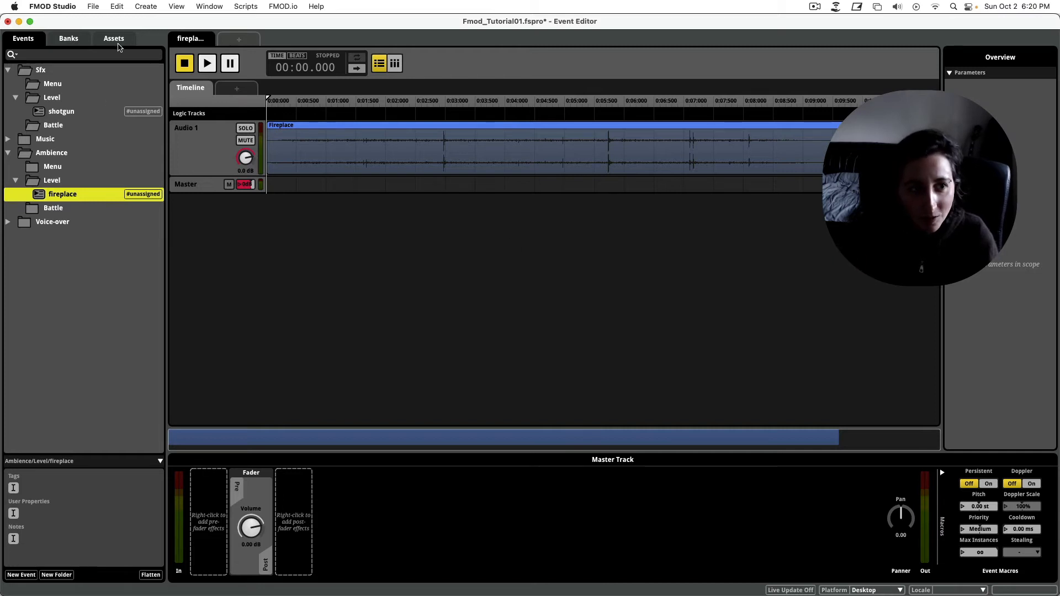
{"action": "left_click", "coordinate": [118, 46]}
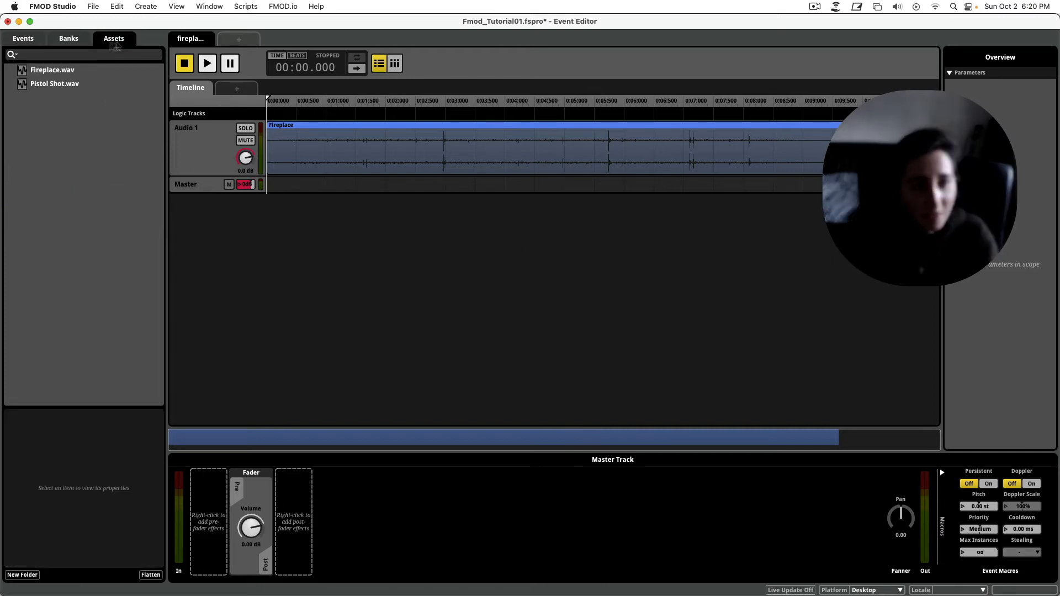
{"action": "left_click", "coordinate": [26, 40]}
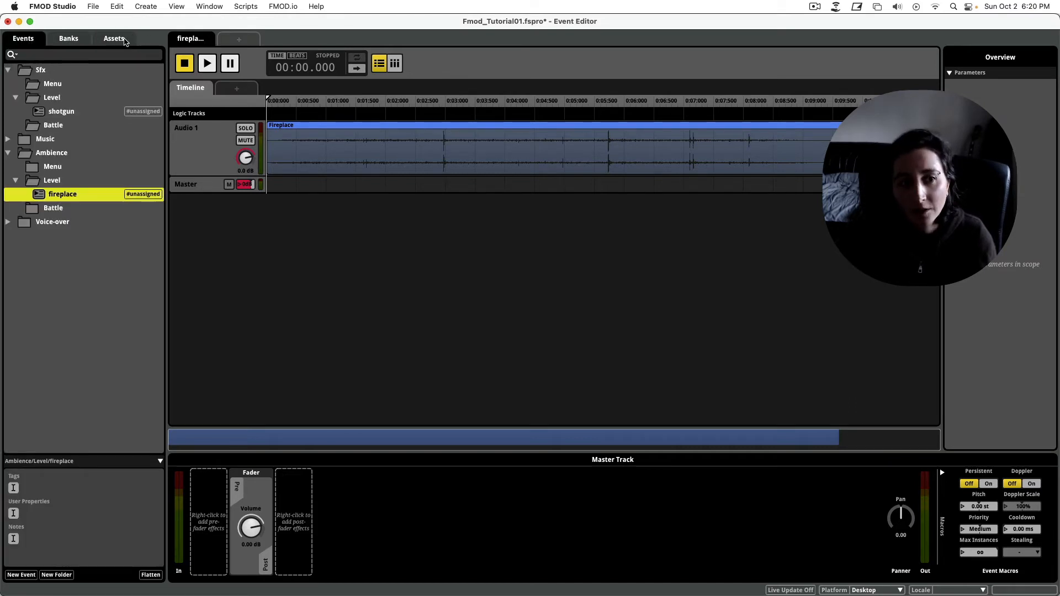
{"action": "left_click", "coordinate": [334, 250]}
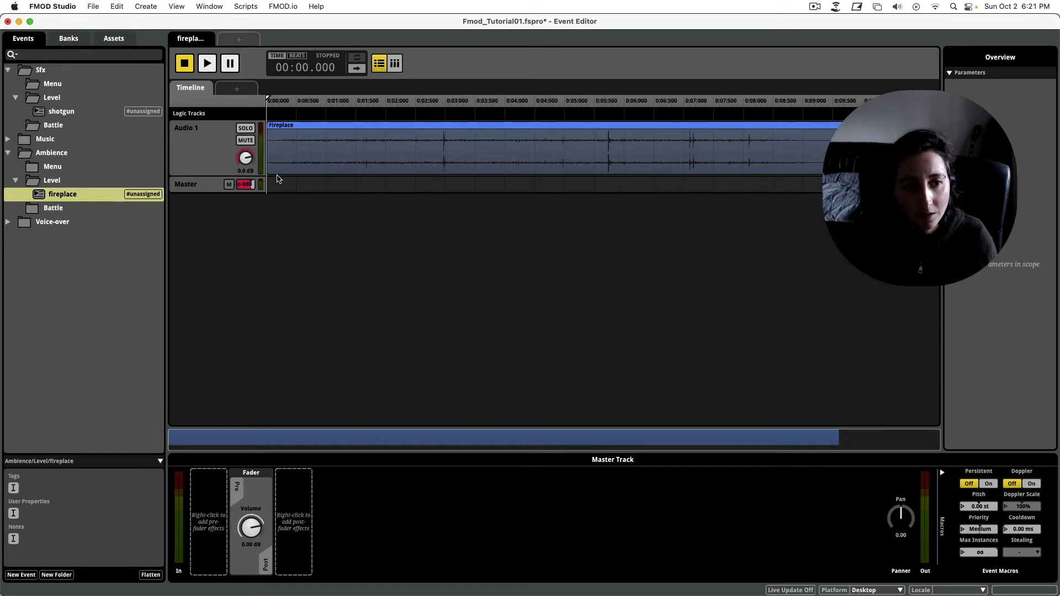
{"action": "key", "text": "super+Tab"}
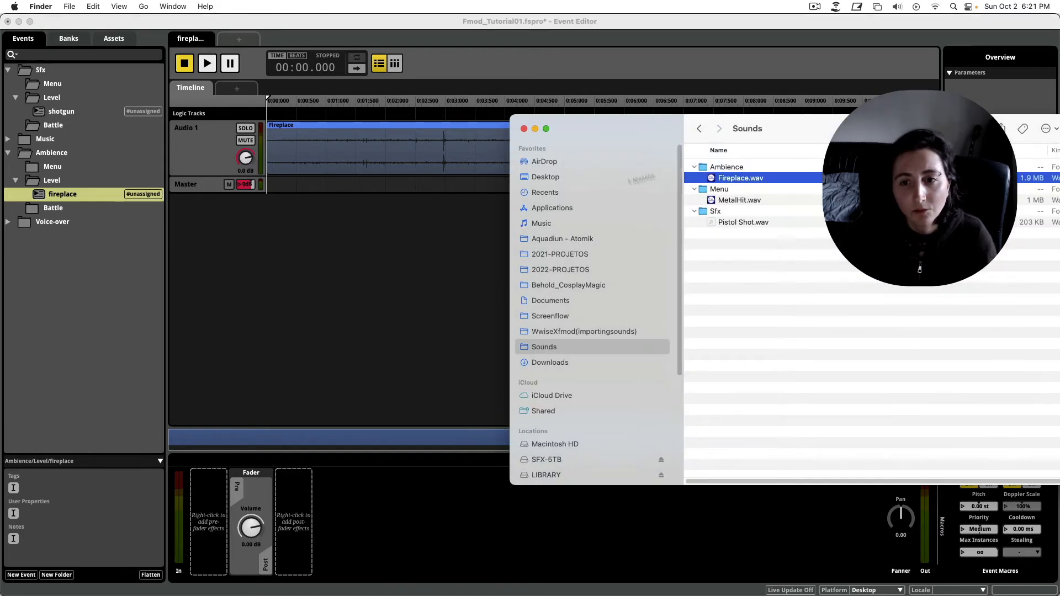
{"action": "left_click", "coordinate": [389, 236]}
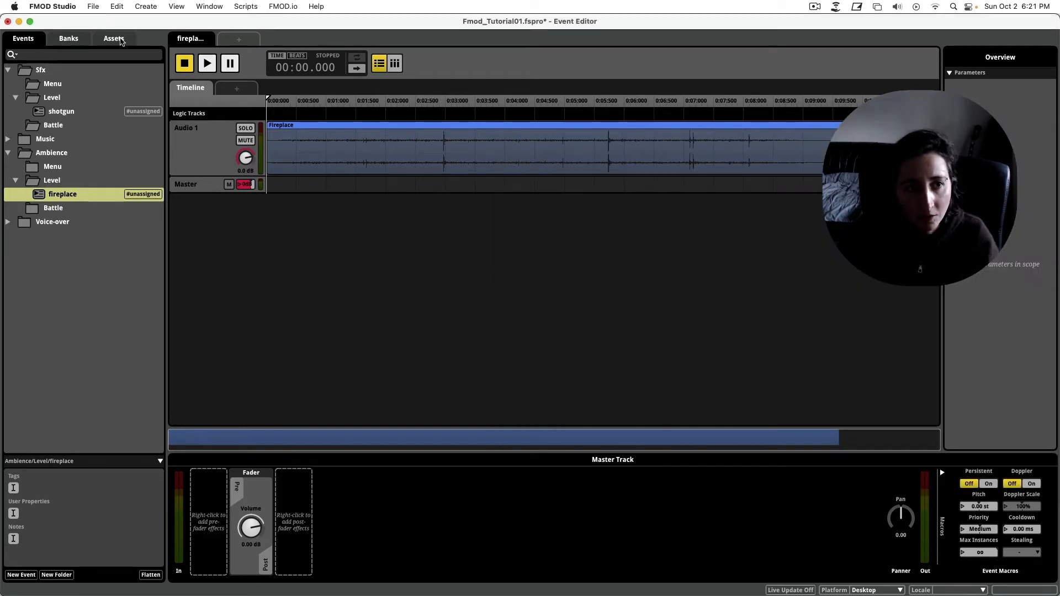
{"action": "left_click", "coordinate": [121, 40]}
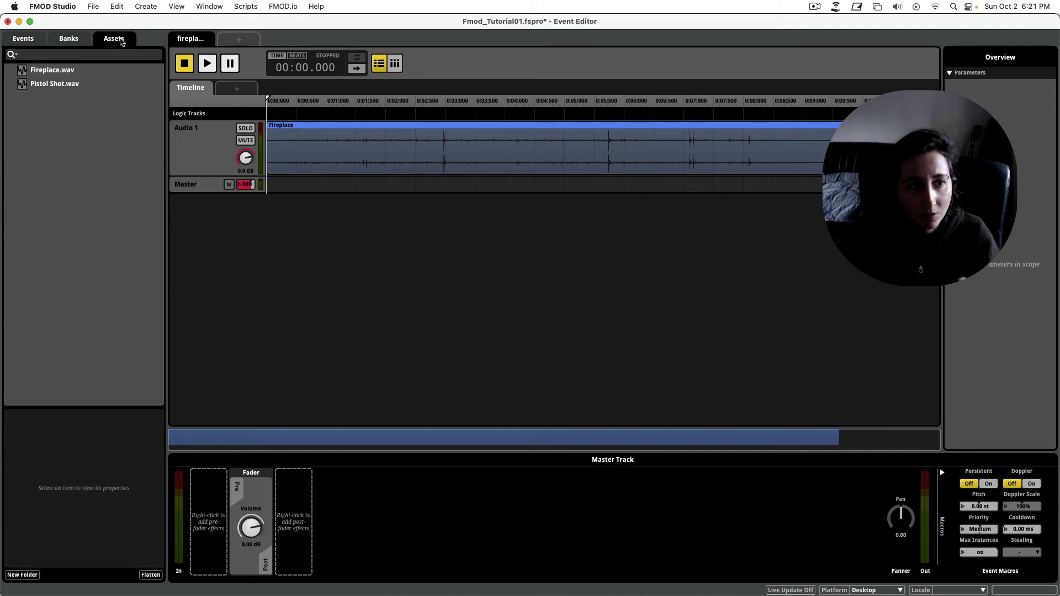
{"action": "right_click", "coordinate": [86, 148]}
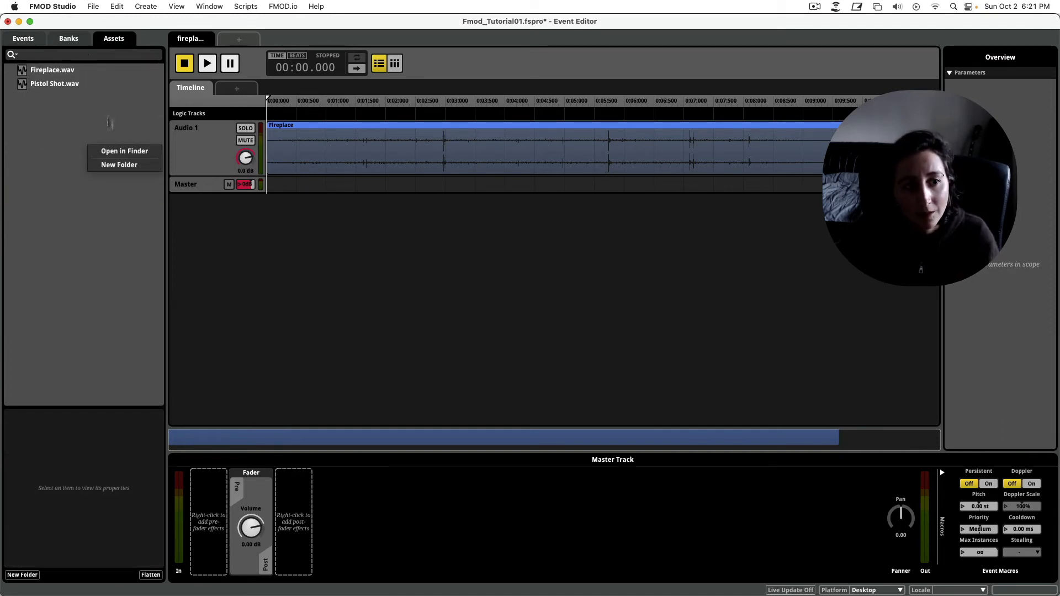
{"action": "left_click", "coordinate": [23, 36]}
{"action": "left_click", "coordinate": [23, 36]}
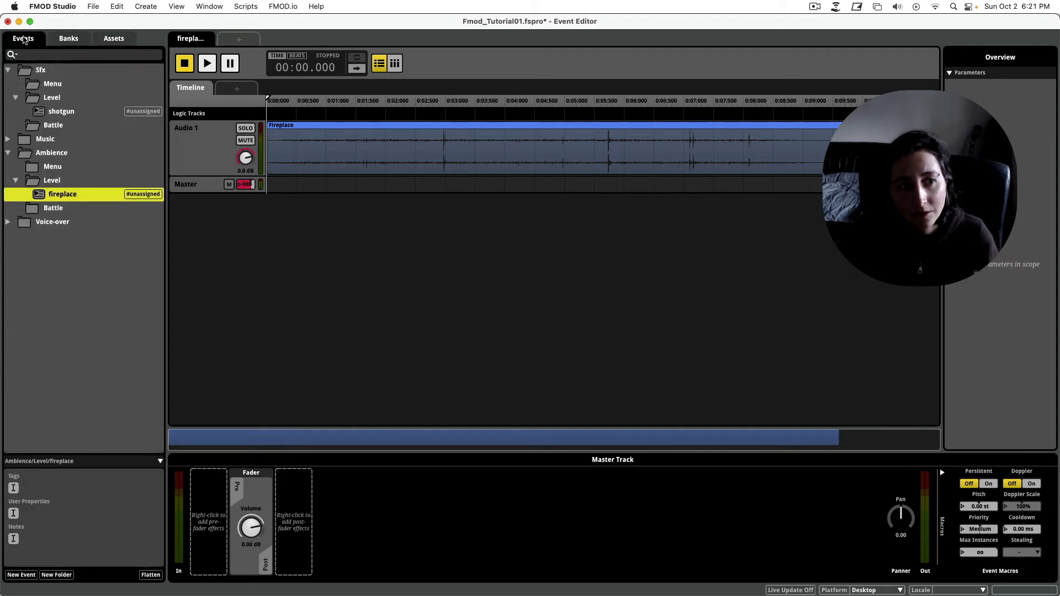
Step: Collapse the Sfx and Ambience event folders and compare the top-level event categories with the assets list
{"action": "left_click", "coordinate": [8, 70]}
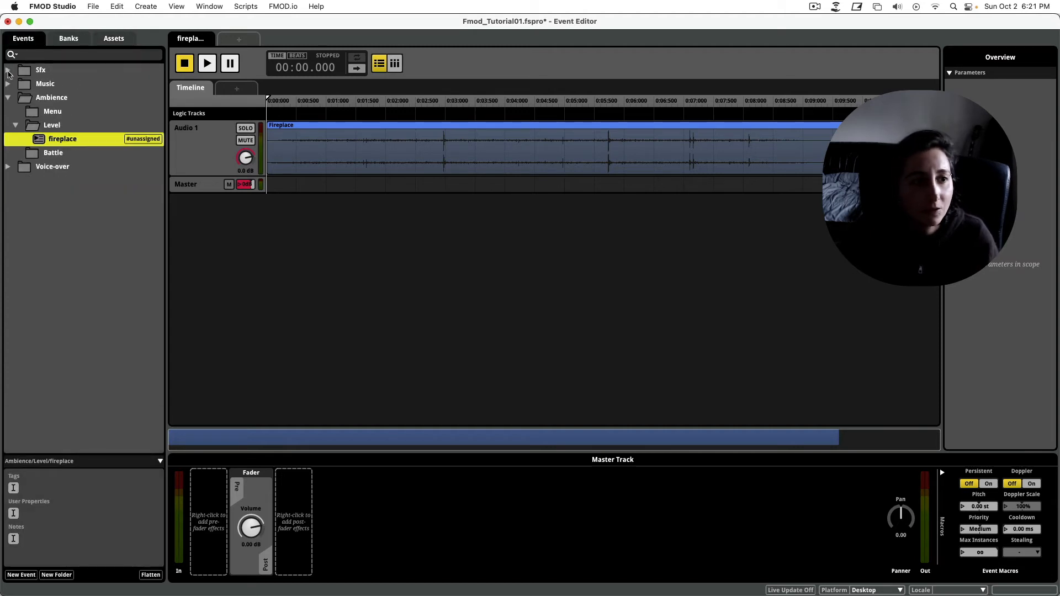
{"action": "left_click", "coordinate": [7, 97]}
{"action": "key", "text": "super+a"}
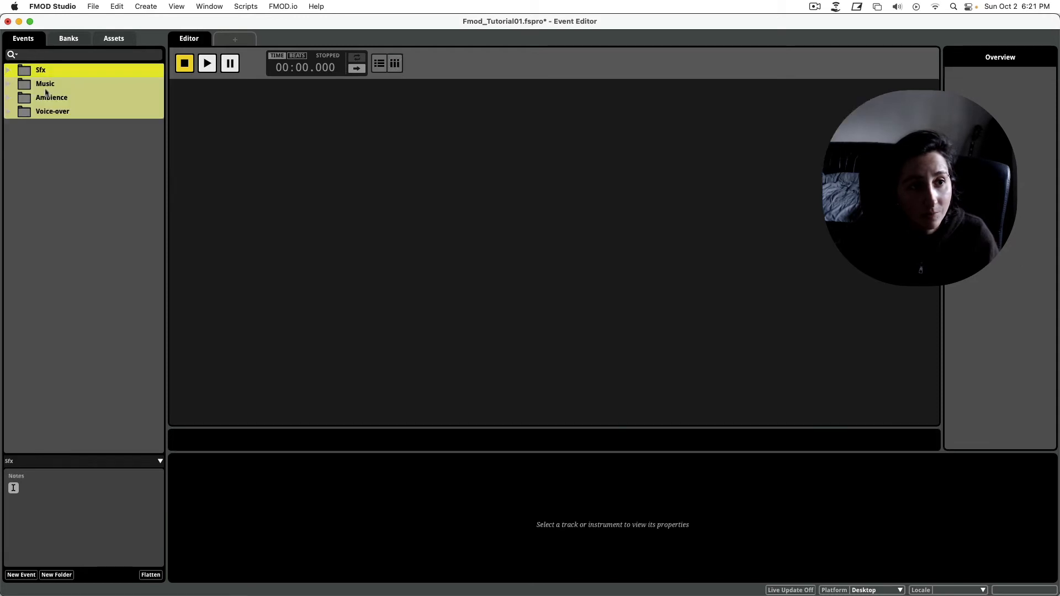
{"action": "left_click", "coordinate": [116, 42]}
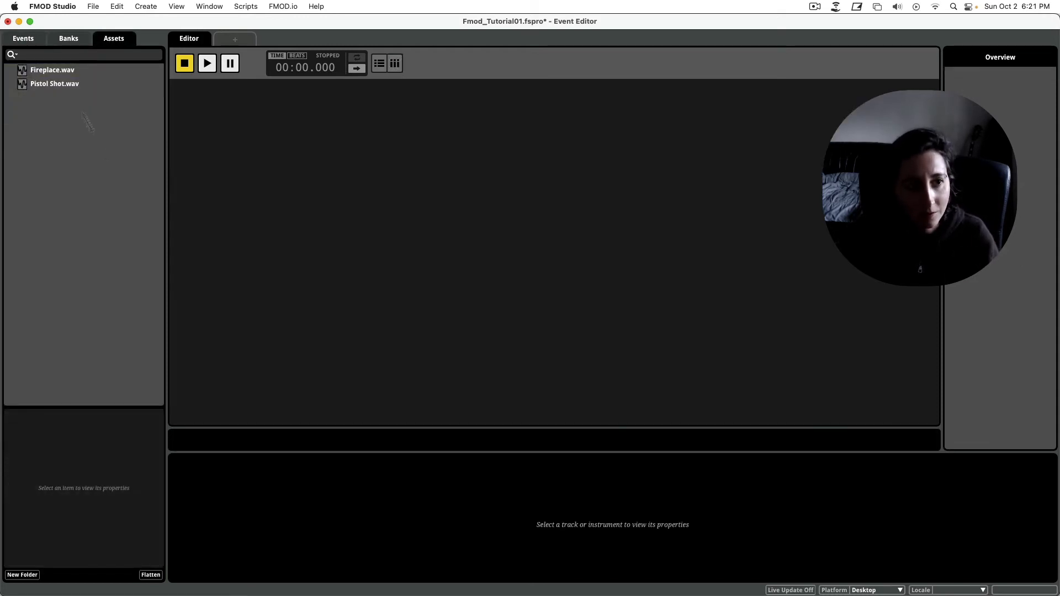
{"action": "left_click", "coordinate": [22, 38]}
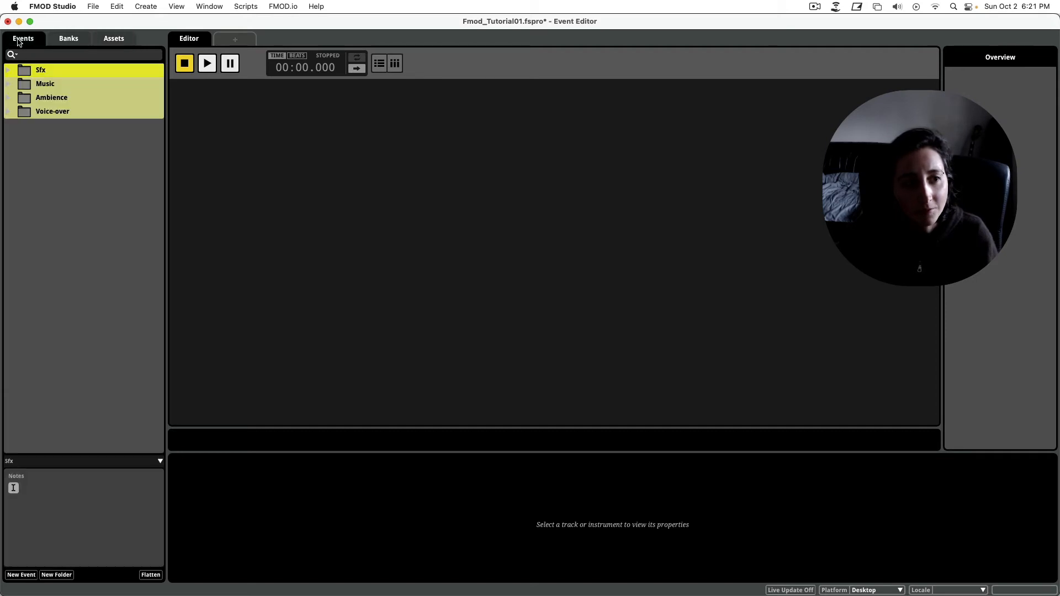
{"action": "left_click", "coordinate": [88, 191]}
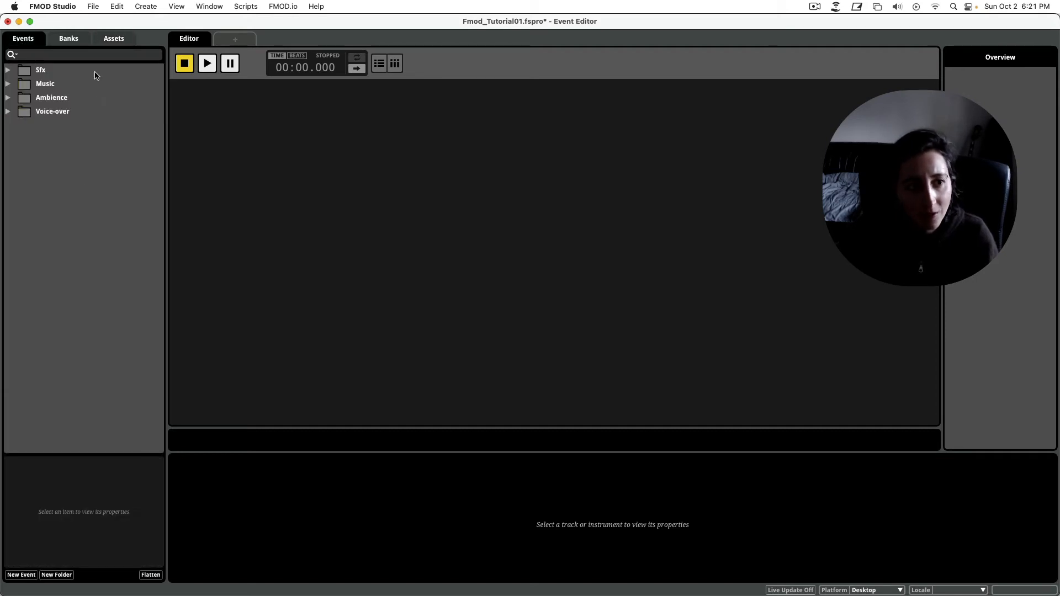
Step: Create two folders in the project's assets, naming them Sfx and Wav
{"action": "left_click", "coordinate": [109, 37]}
{"action": "right_click", "coordinate": [87, 142]}
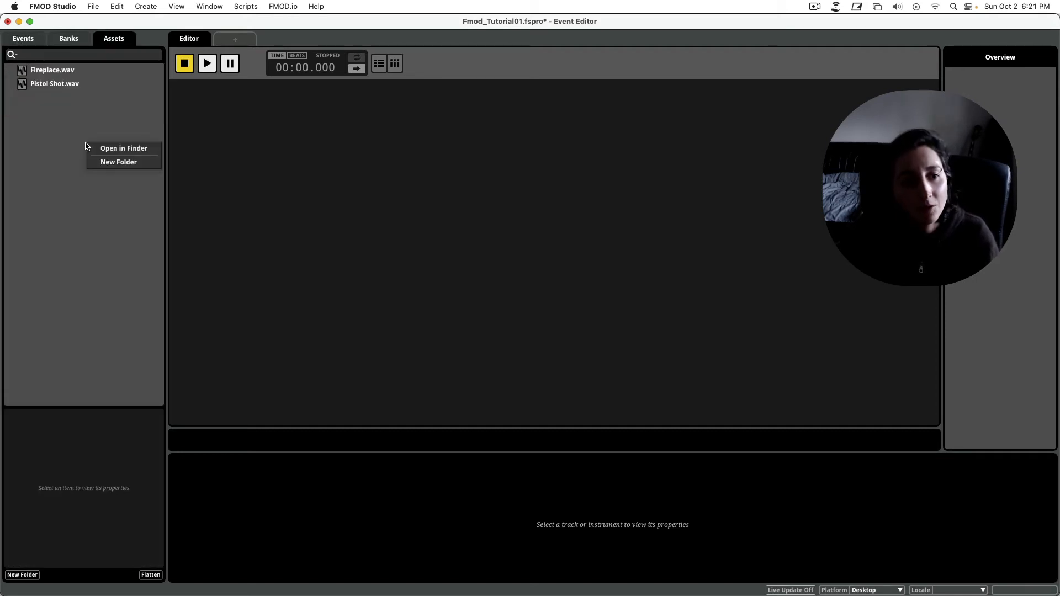
{"action": "left_click", "coordinate": [133, 162]}
{"action": "type", "text": "Sfx"}
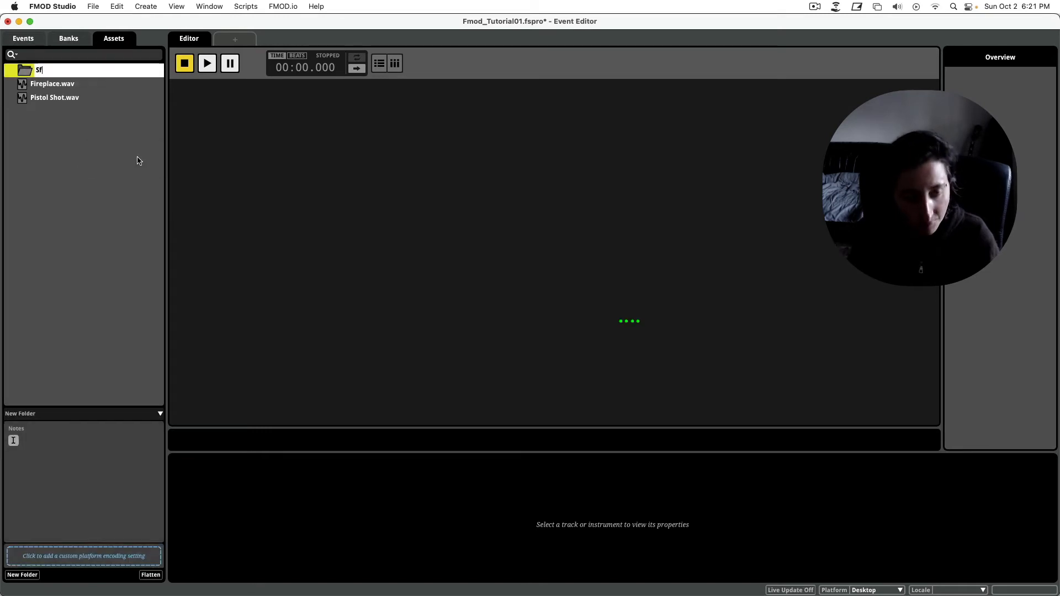
{"action": "key", "text": "Return"}
{"action": "right_click", "coordinate": [139, 160]}
{"action": "left_click", "coordinate": [153, 175]}
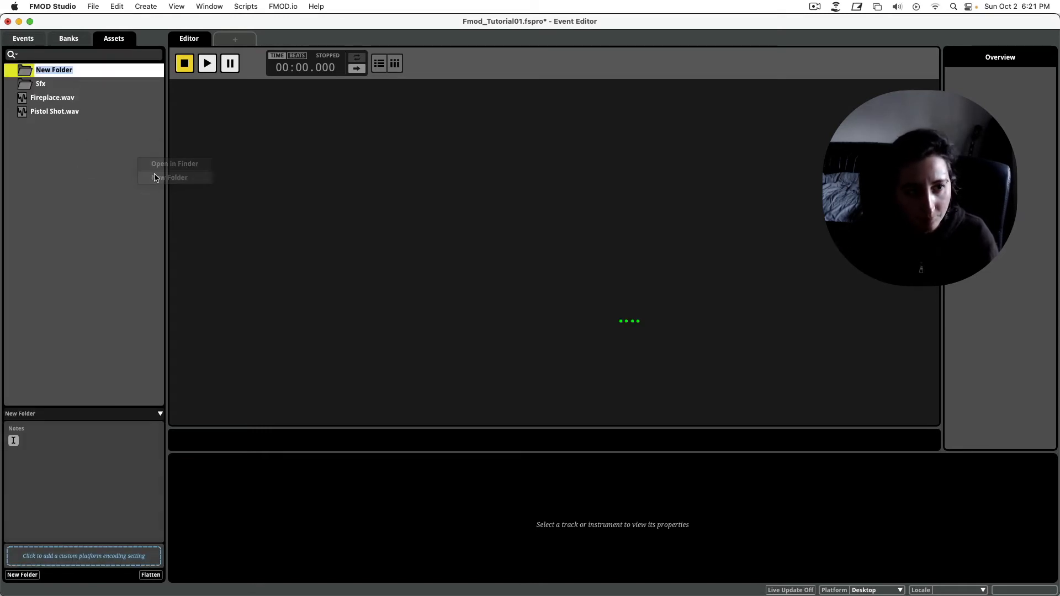
{"action": "type", "text": "Wav"}
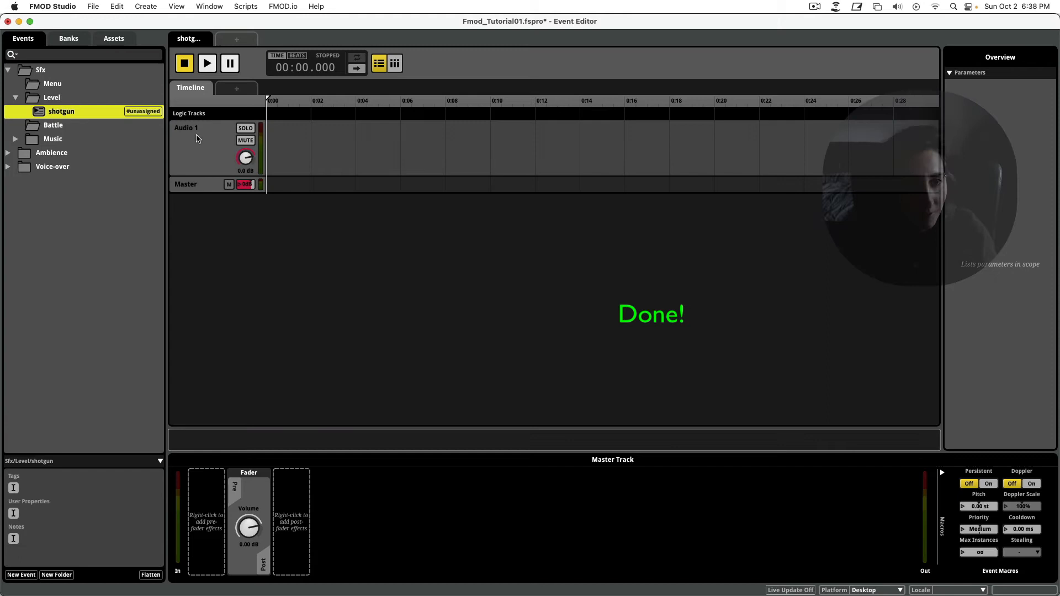
Step: Rename the shotgun event's Audio 1 track as shotgun
{"action": "double_click", "coordinate": [189, 128]}
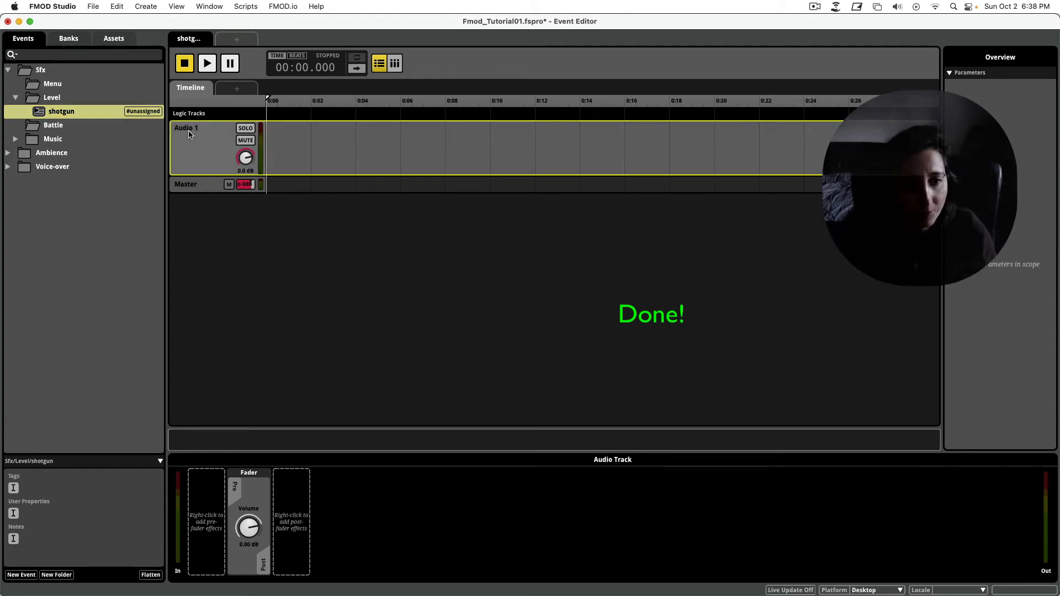
{"action": "type", "text": "shot"}
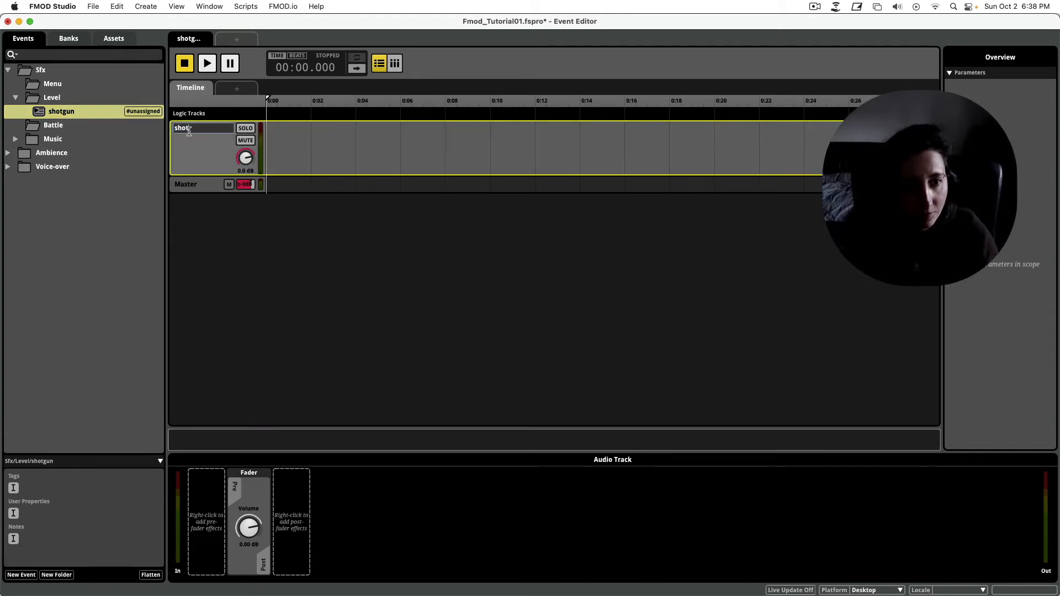
{"action": "type", "text": "gu"}
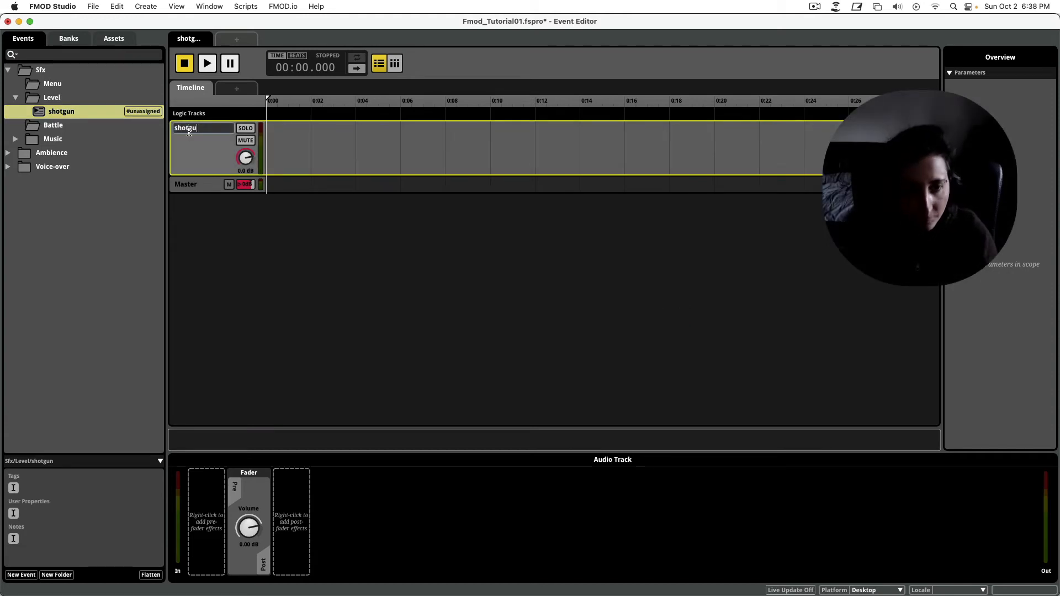
{"action": "type", "text": "n"}
{"action": "key", "text": "Return"}
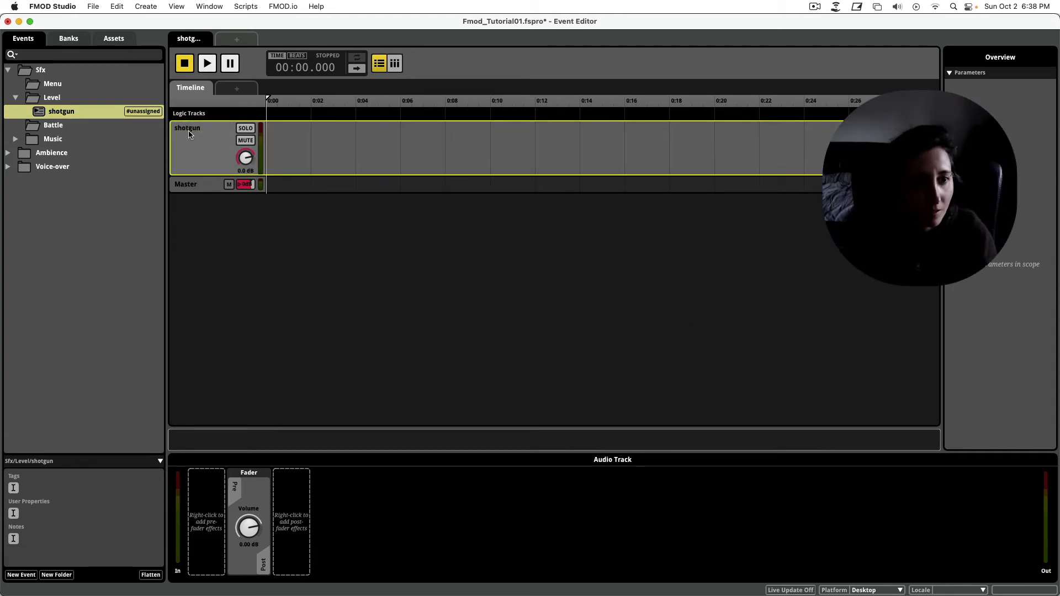
Step: Select the Sfx/Level folder in the project's assets, and in Finder rename Pistol Shot.wav in the Sfx folder as shotgun.wav
{"action": "left_click", "coordinate": [113, 39]}
{"action": "left_click", "coordinate": [65, 98]}
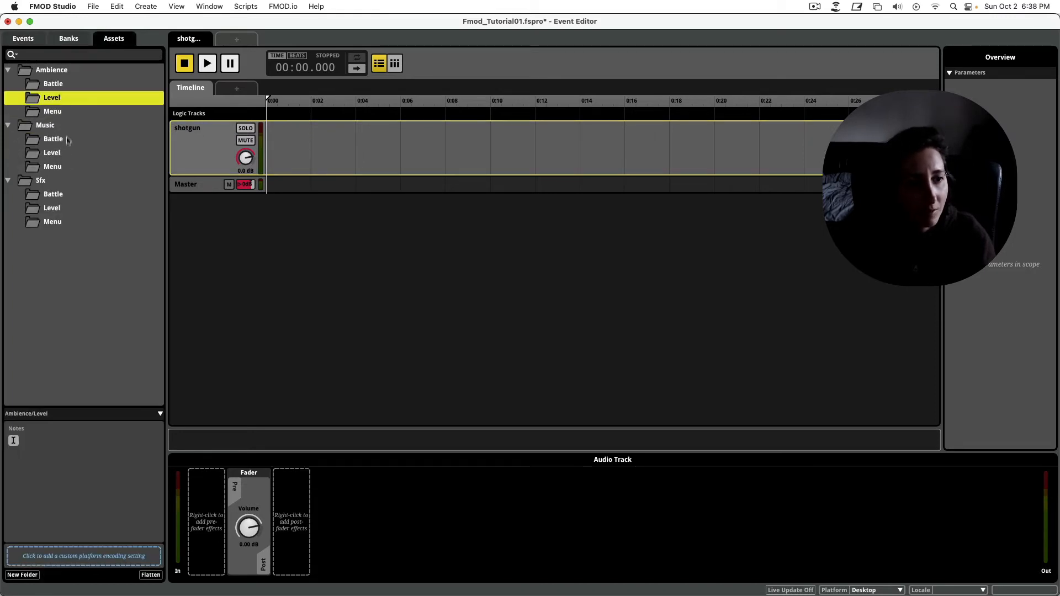
{"action": "left_click", "coordinate": [67, 217]}
{"action": "left_click", "coordinate": [72, 209]}
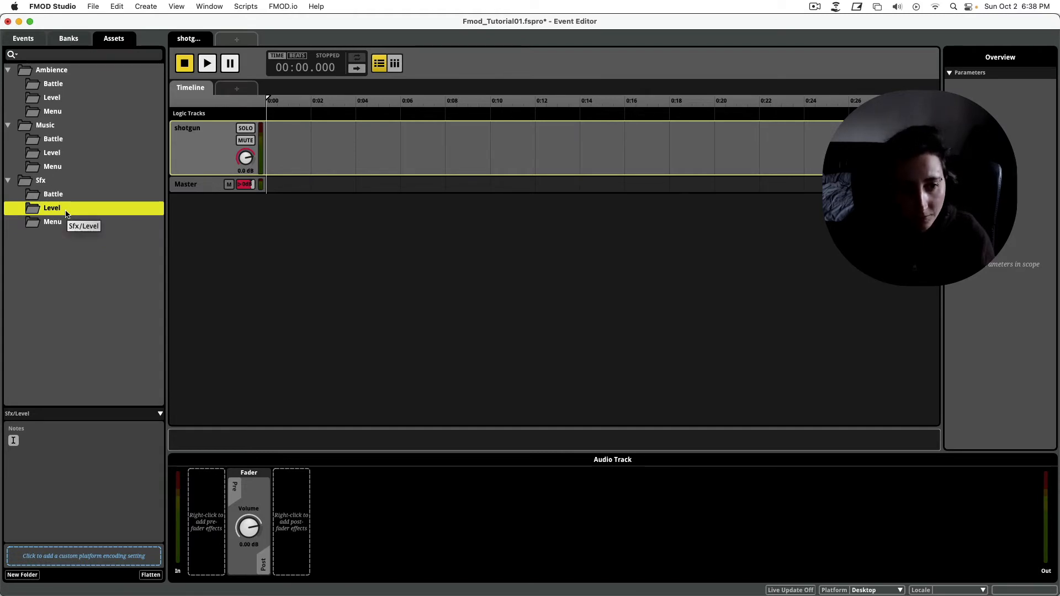
{"action": "key", "text": "super+Tab"}
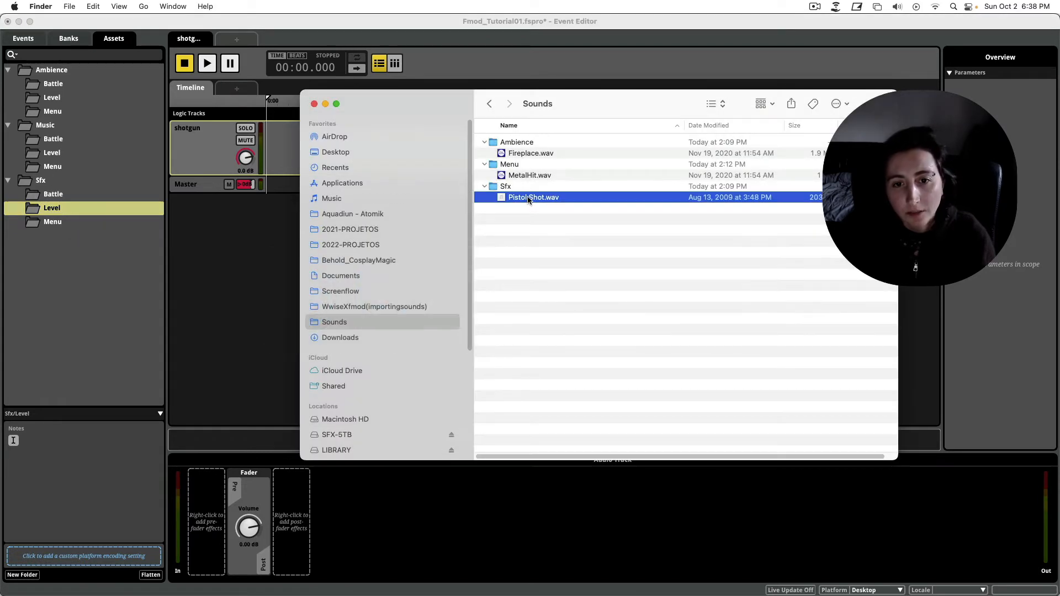
{"action": "left_click", "coordinate": [529, 197]}
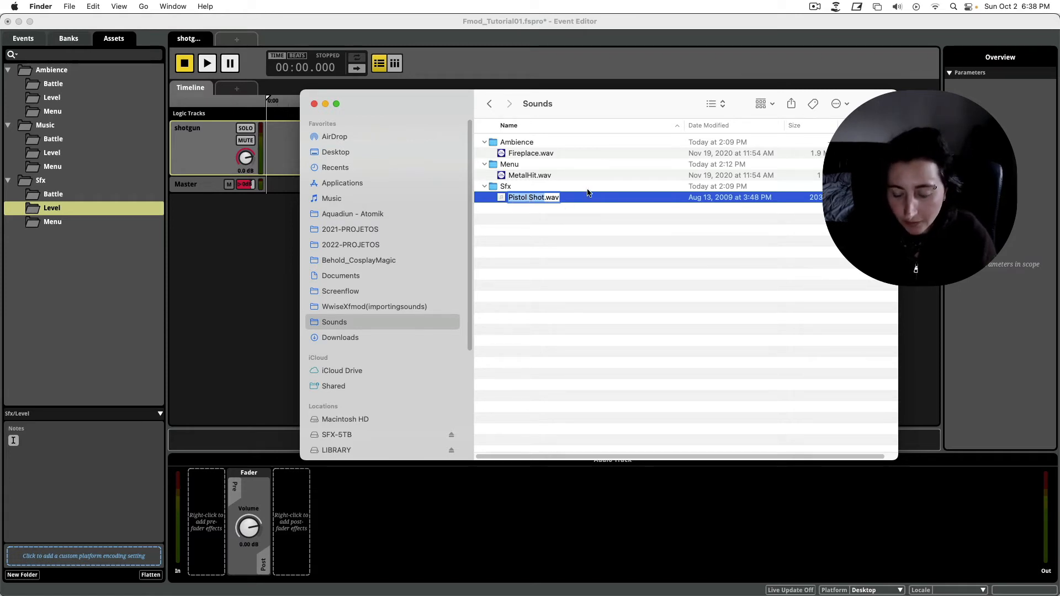
{"action": "key", "text": "BackSpace"}
{"action": "type", "text": "shotgun"}
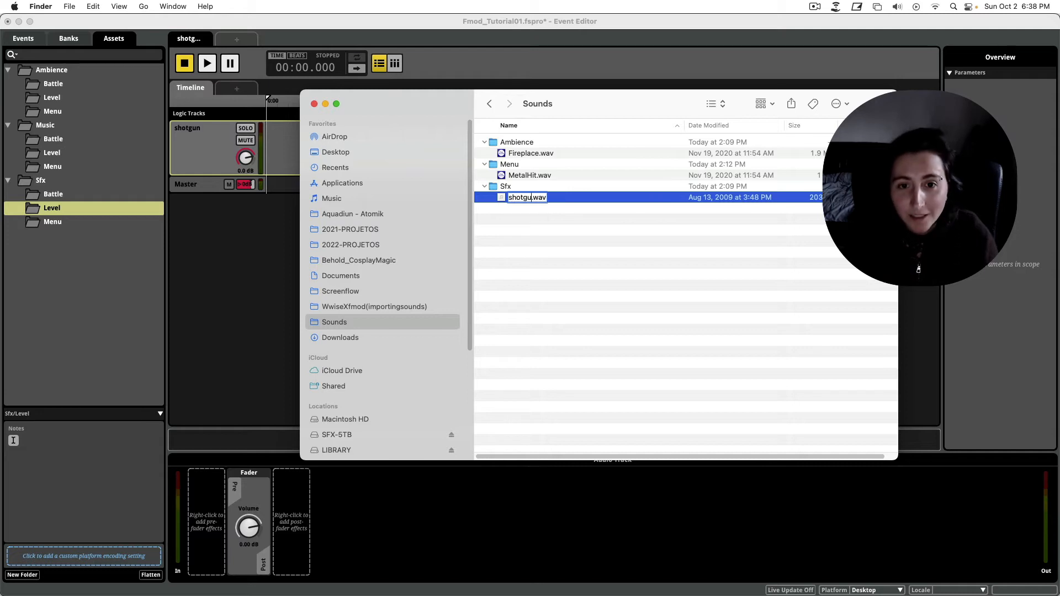
{"action": "key", "text": "Return"}
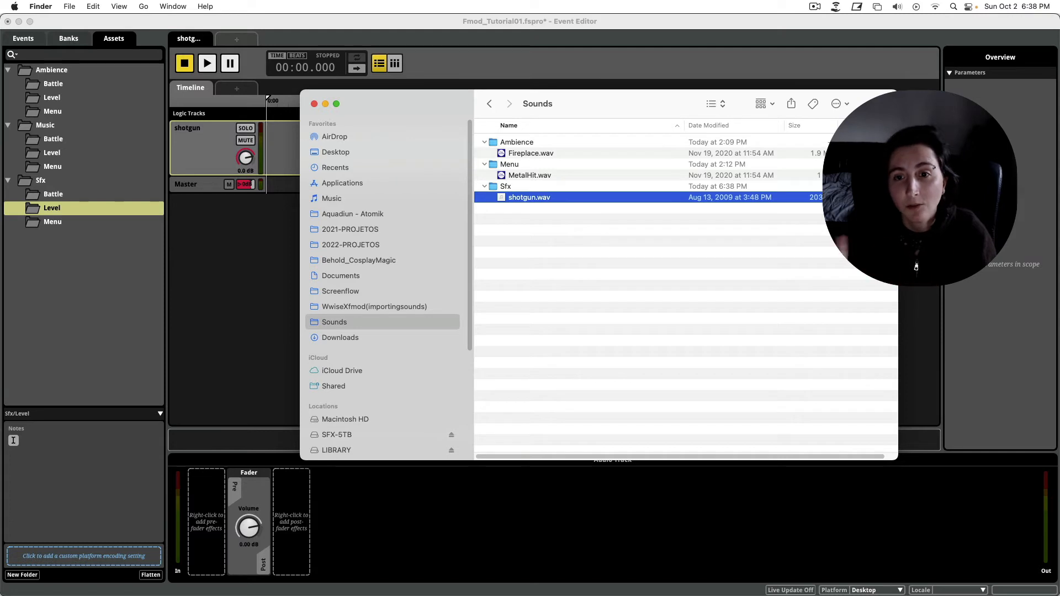
Step: Import shotgun.wav from Finder into the Sfx/Level folder of the project's assets
{"action": "left_click", "coordinate": [235, 265]}
{"action": "left_click", "coordinate": [26, 38]}
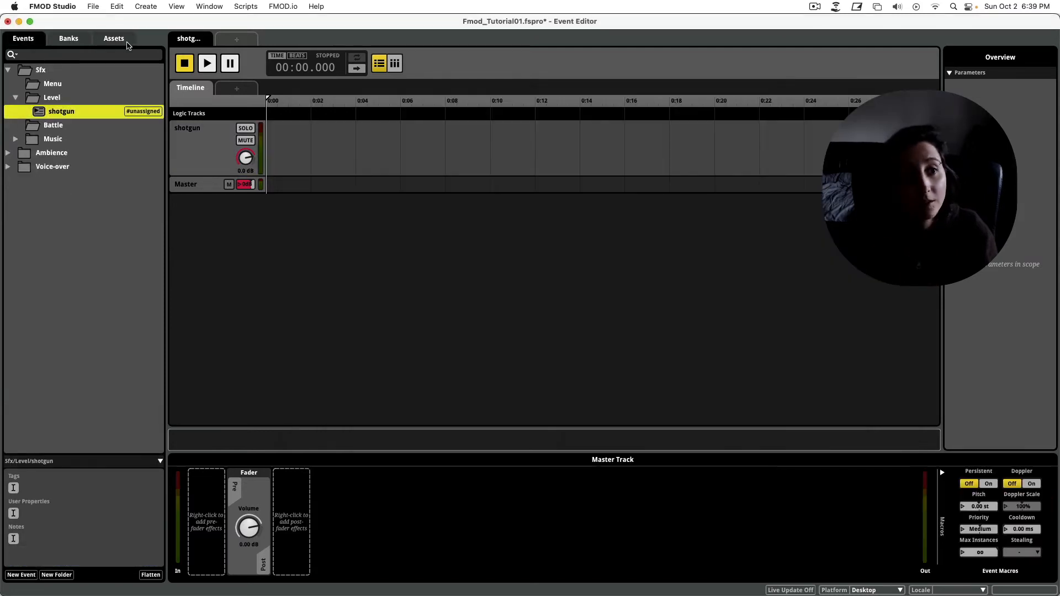
{"action": "left_click", "coordinate": [127, 42]}
{"action": "key", "text": "super+Tab"}
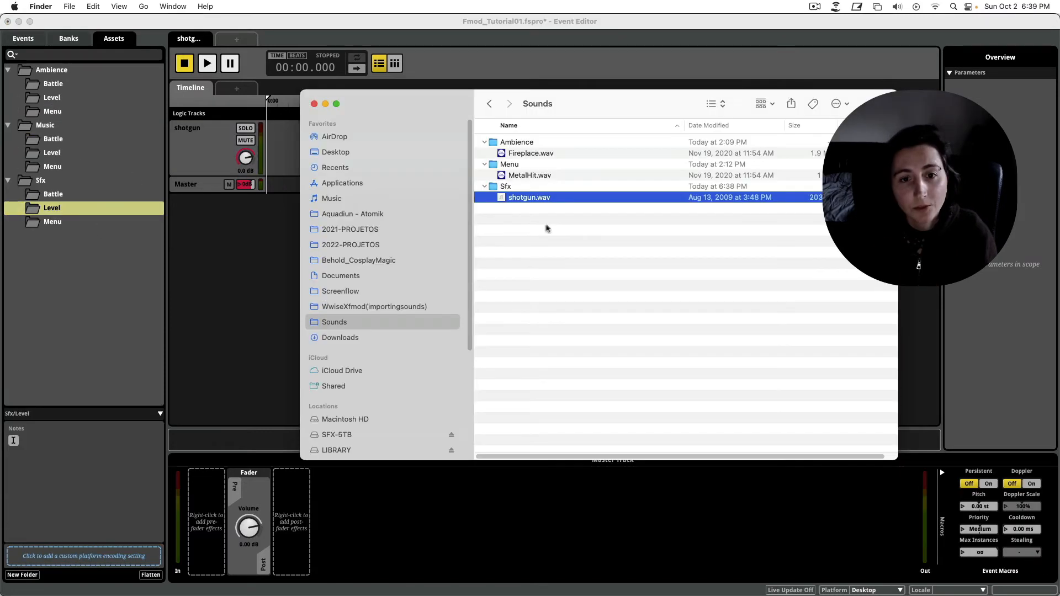
{"action": "left_click_drag", "start_coordinate": [496, 199], "coordinate": [66, 209]}
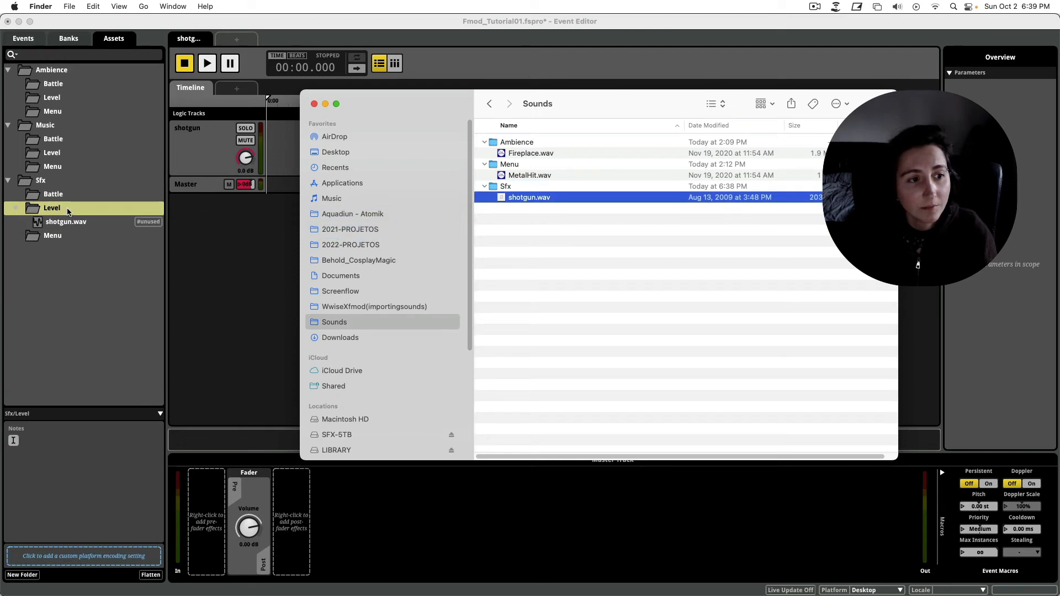
Step: Place the shotgun.wav asset on the shotgun track at the start of the event's timeline
{"action": "left_click", "coordinate": [84, 223]}
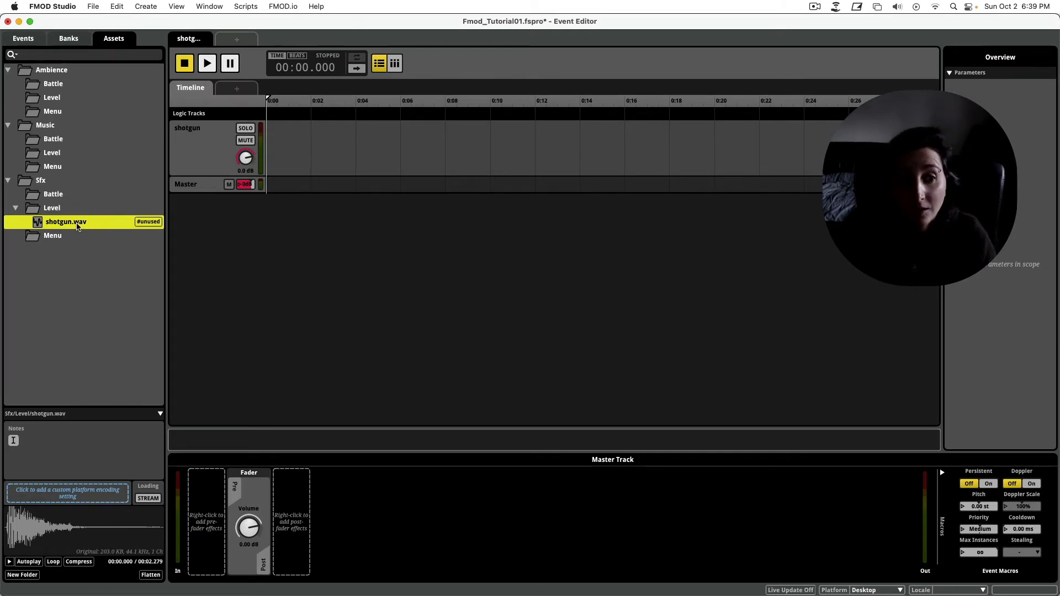
{"action": "left_click", "coordinate": [146, 229]}
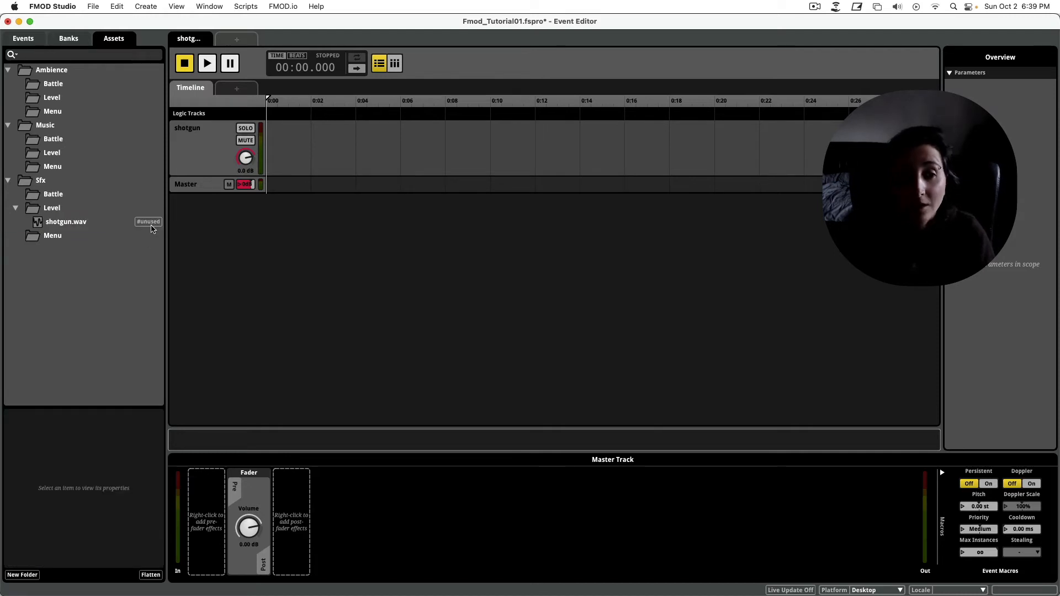
{"action": "left_click", "coordinate": [153, 228]}
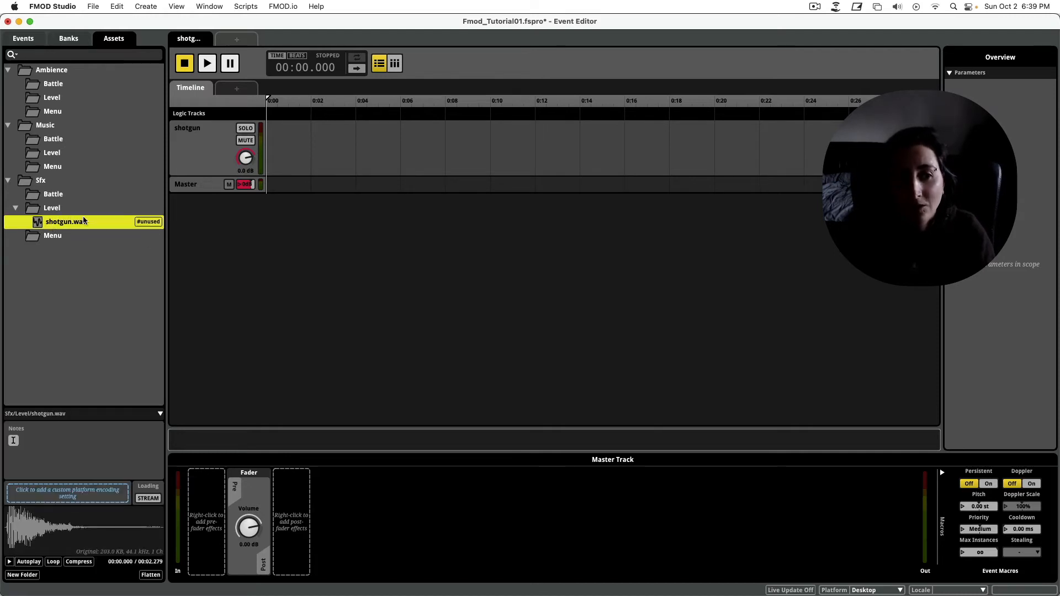
{"action": "left_click", "coordinate": [29, 42]}
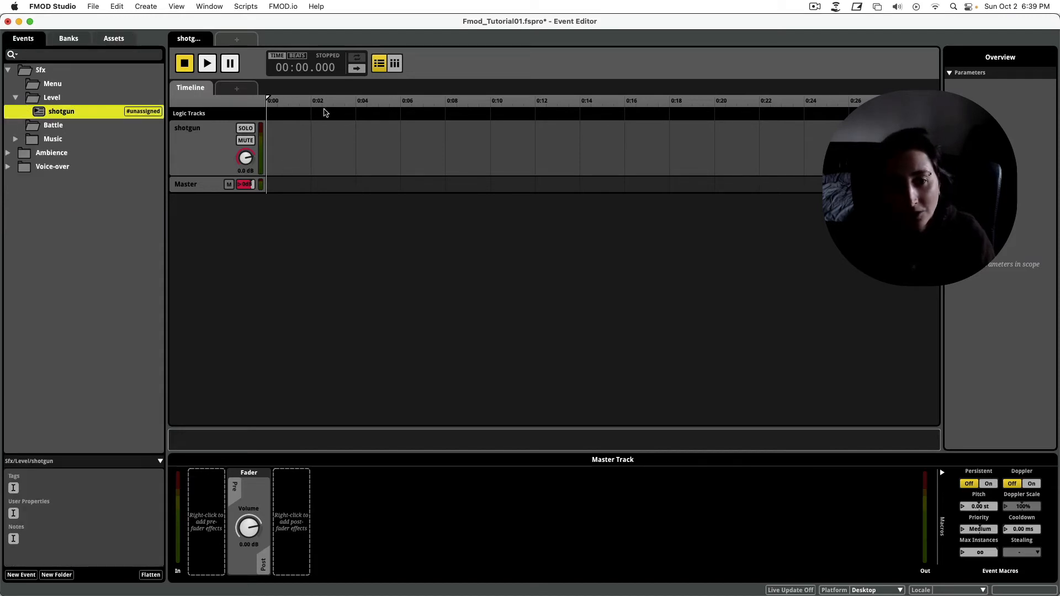
{"action": "left_click", "coordinate": [101, 36]}
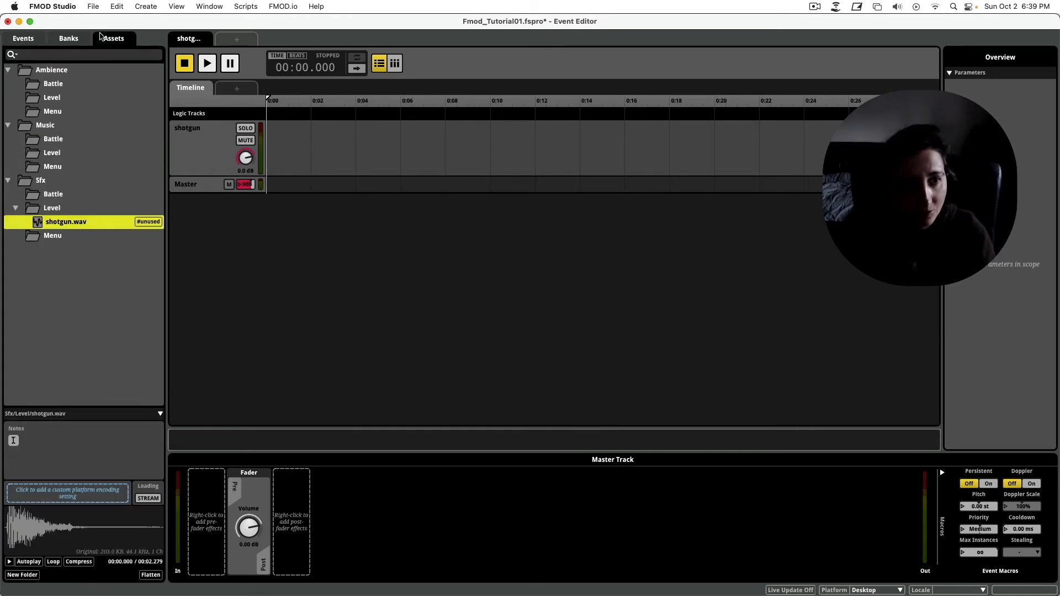
{"action": "left_click_drag", "start_coordinate": [60, 221], "coordinate": [273, 143]}
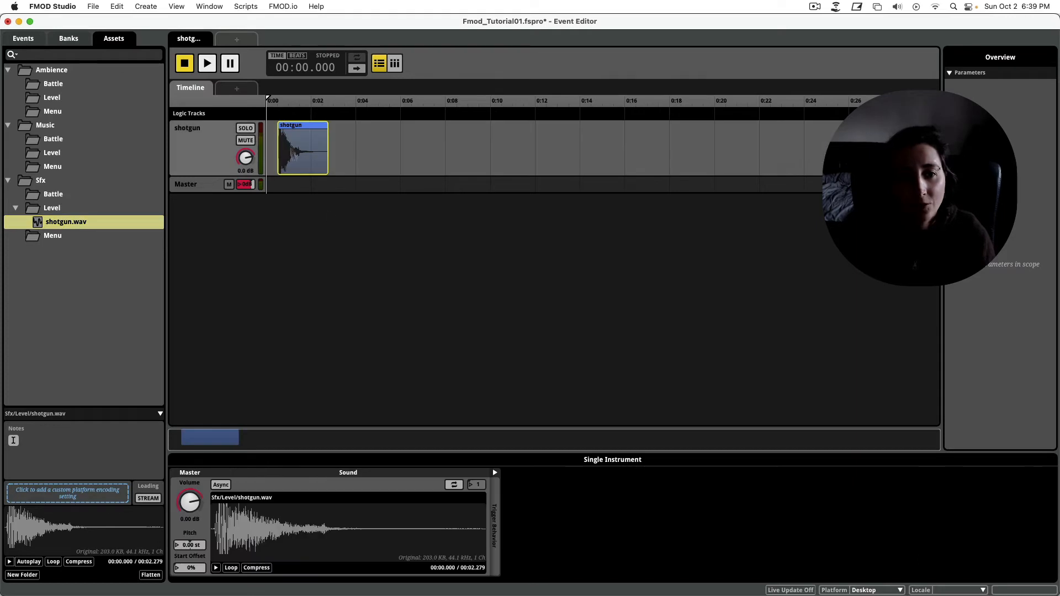
{"action": "left_click", "coordinate": [216, 341]}
{"action": "left_click", "coordinate": [131, 251]}
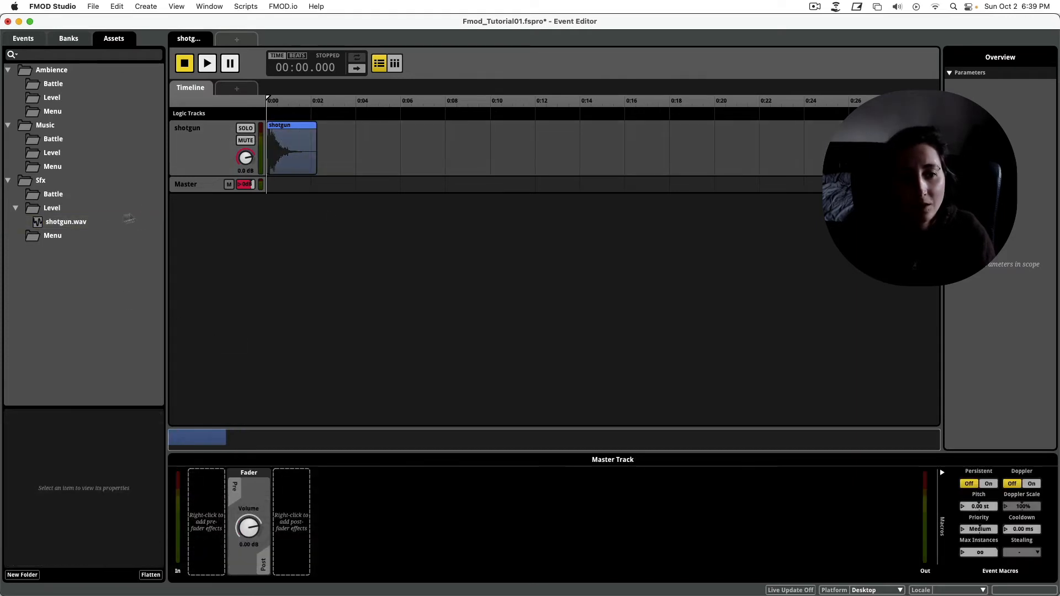
Step: Select the shotgun.wav asset, and play back the shotgun event to check its sound
{"action": "left_click", "coordinate": [104, 224]}
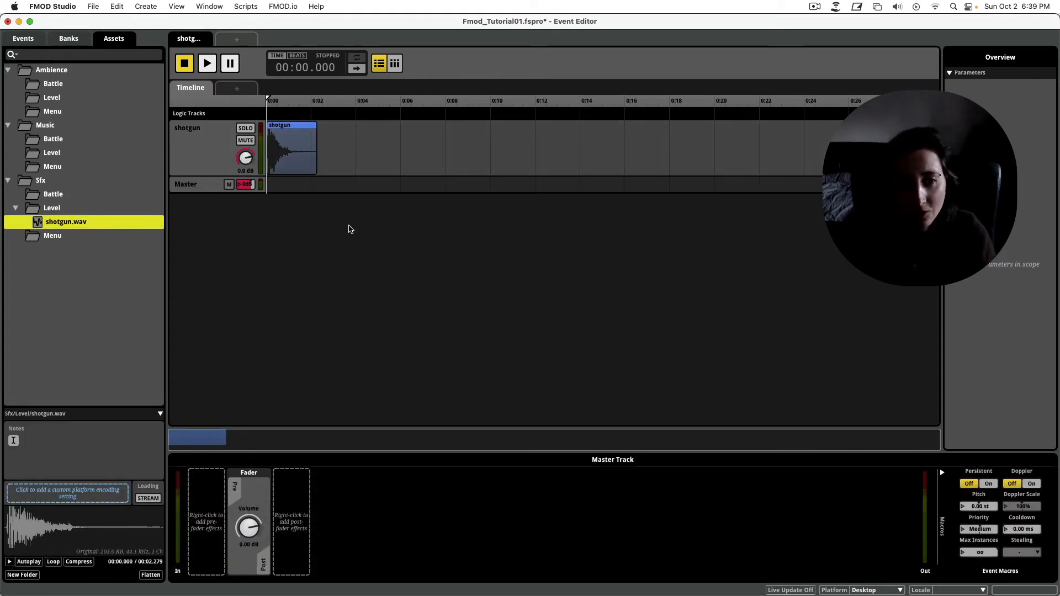
{"action": "left_click", "coordinate": [348, 266]}
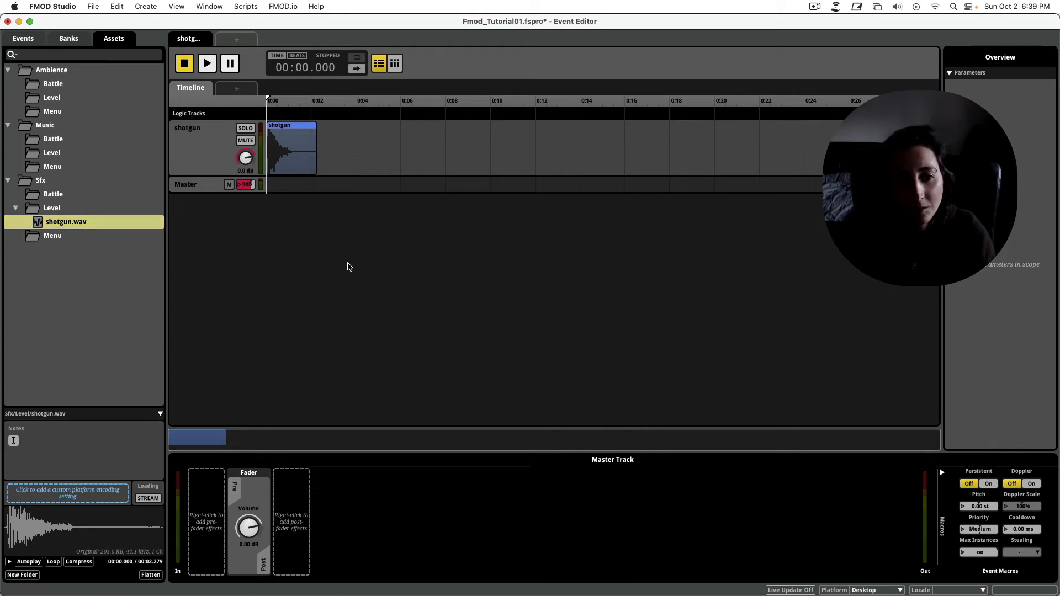
{"action": "key", "text": "space"}
{"action": "key", "text": "space"}
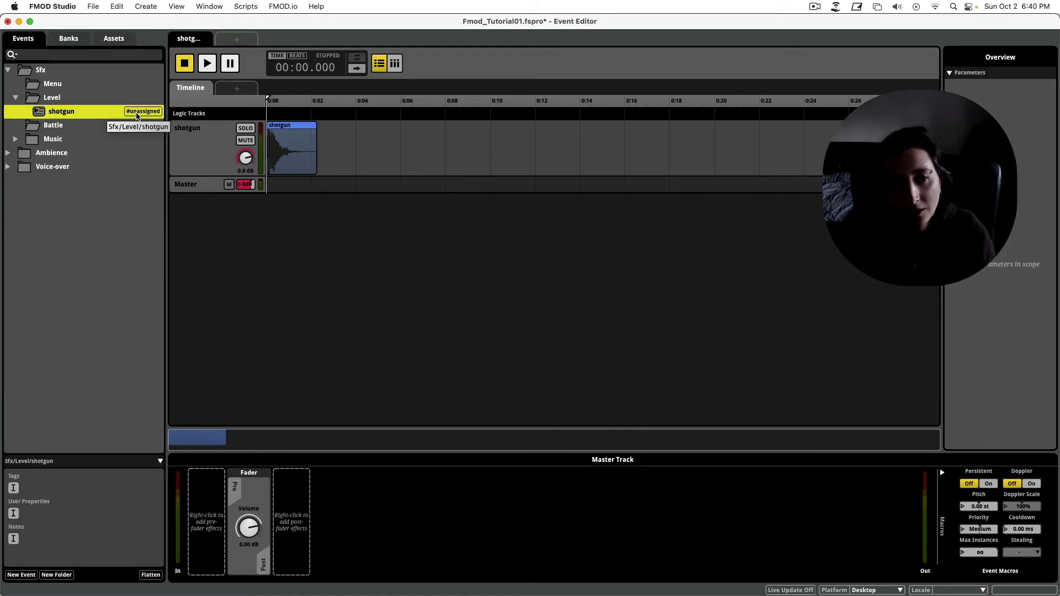
Step: Assign the shotgun event to the existing Master bank
{"action": "right_click", "coordinate": [87, 114]}
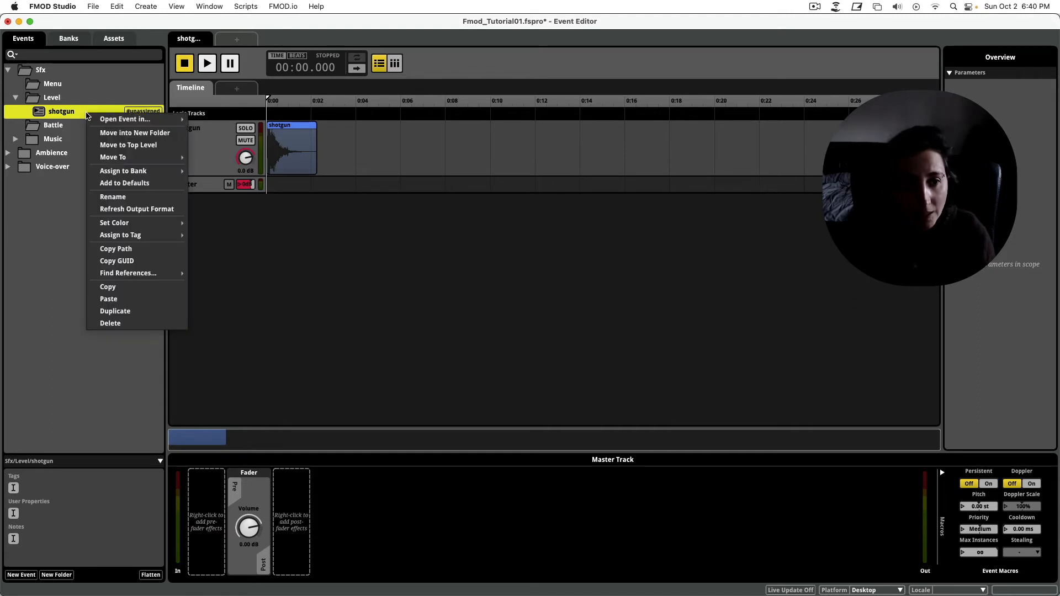
{"action": "mouse_move", "coordinate": [144, 171]}
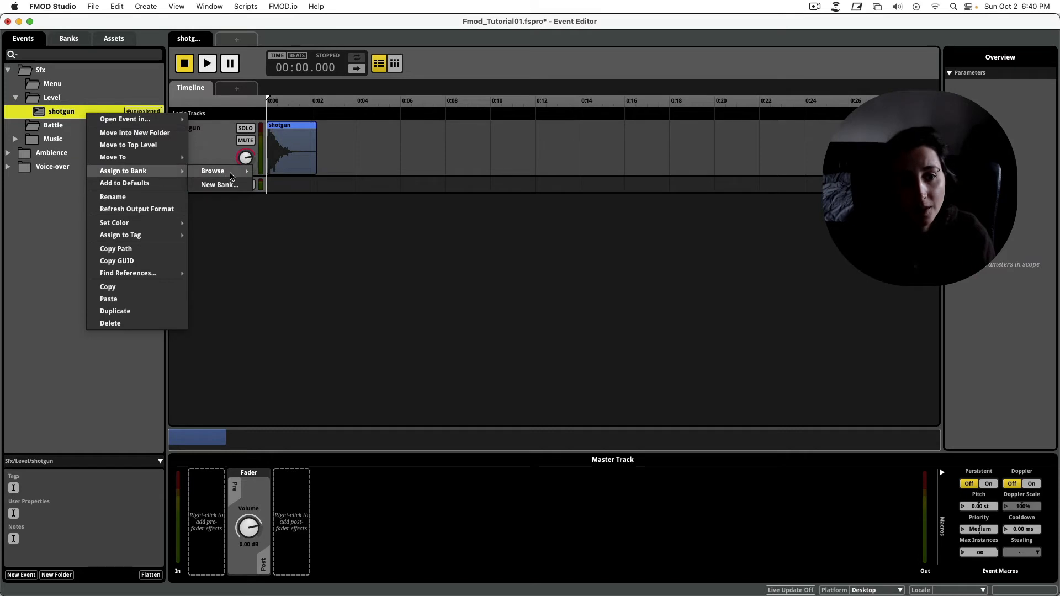
{"action": "mouse_move", "coordinate": [231, 176]}
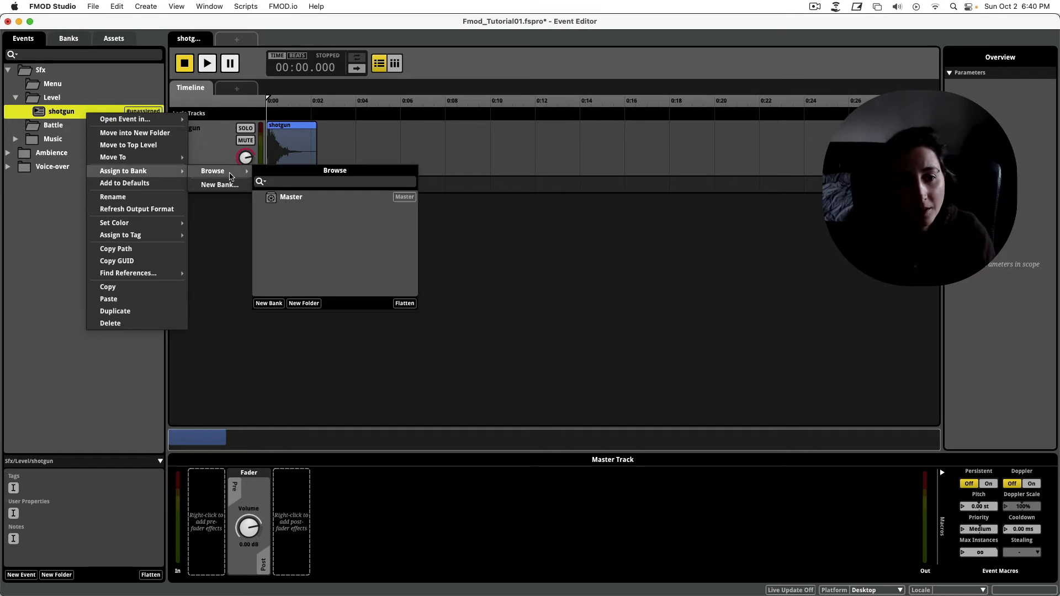
{"action": "left_click", "coordinate": [295, 198]}
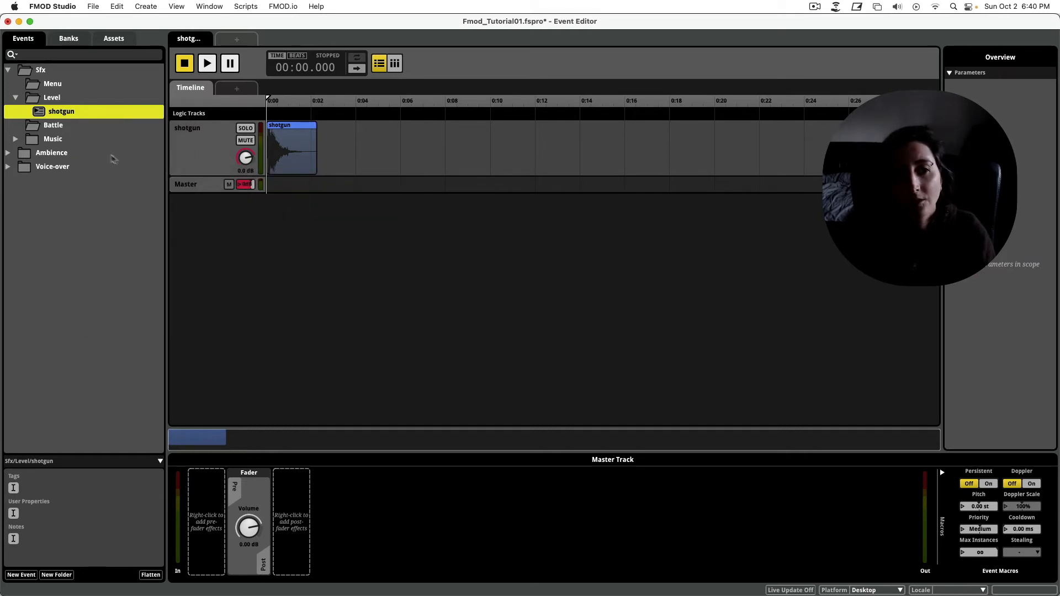
Step: Start an asset import and select Fireplace.wav from the Ambience folder inside Sounds
{"action": "left_click", "coordinate": [113, 38]}
{"action": "left_click", "coordinate": [326, 335]}
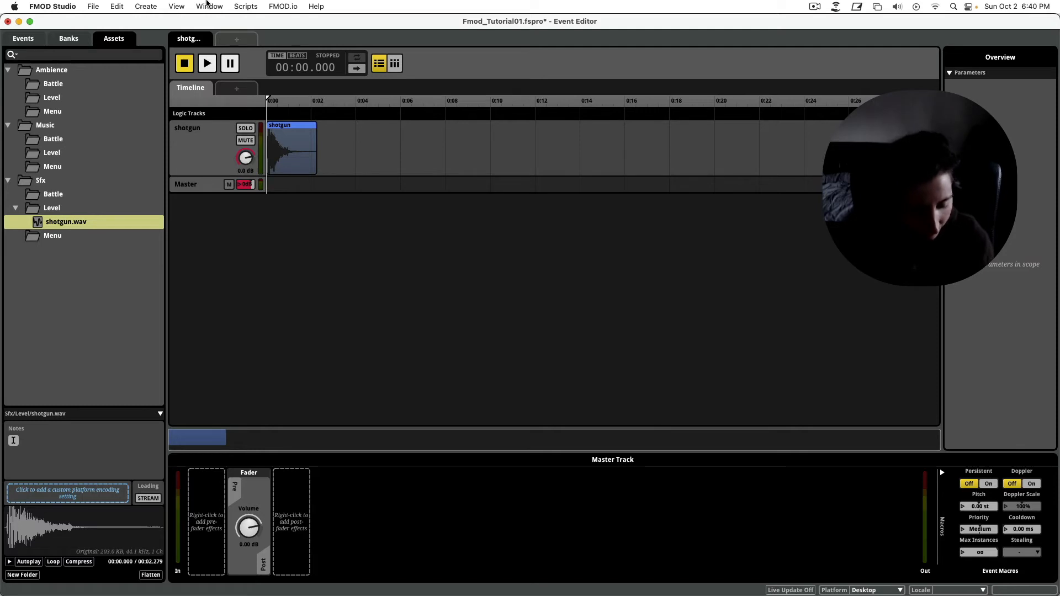
{"action": "key", "text": "super+i"}
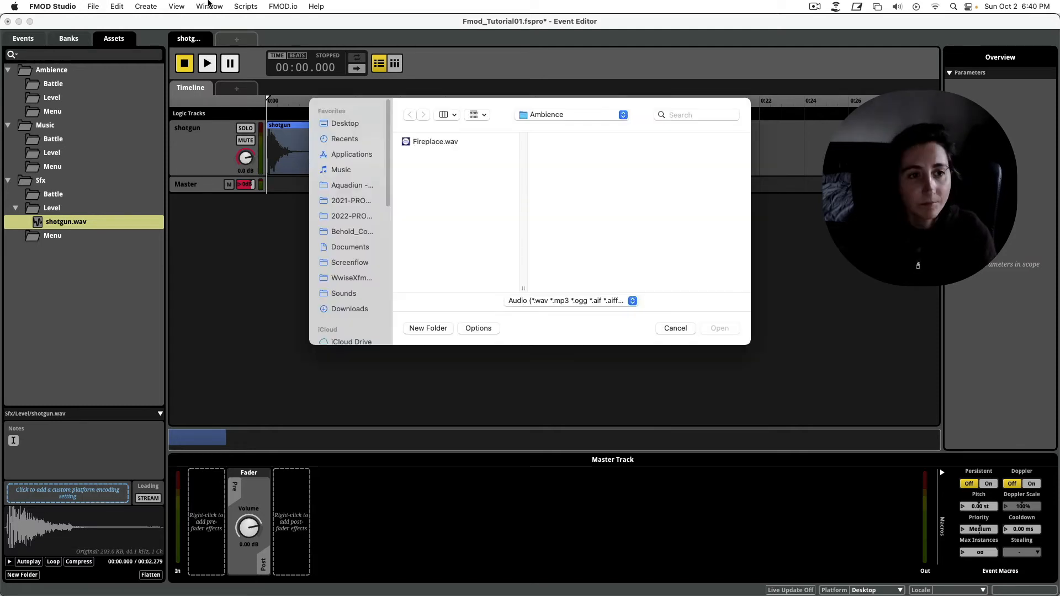
{"action": "left_click", "coordinate": [592, 115]}
{"action": "left_click", "coordinate": [589, 128]}
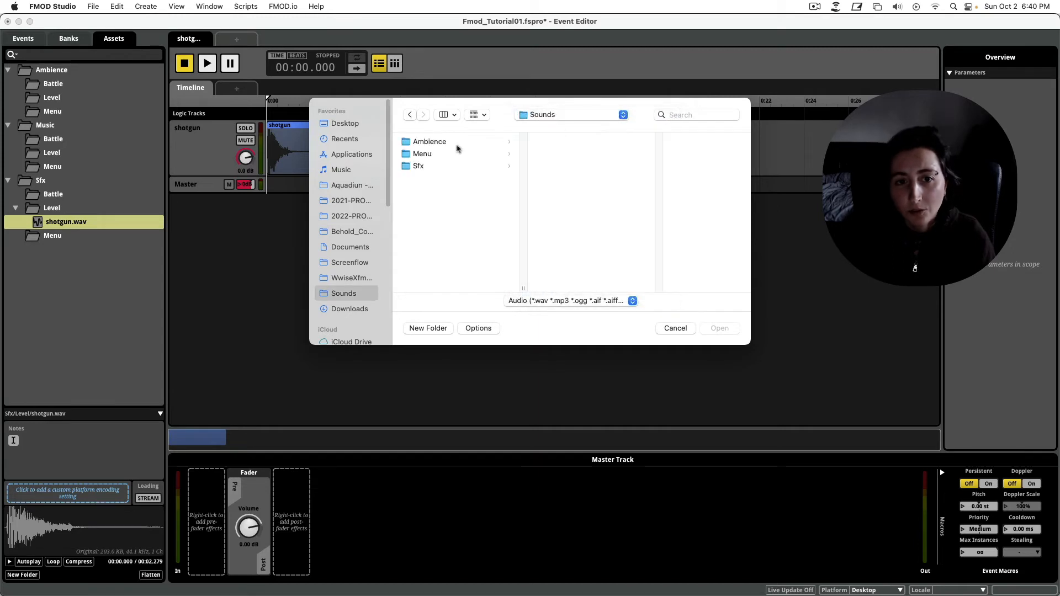
{"action": "left_click", "coordinate": [457, 144]}
{"action": "left_click", "coordinate": [552, 142]}
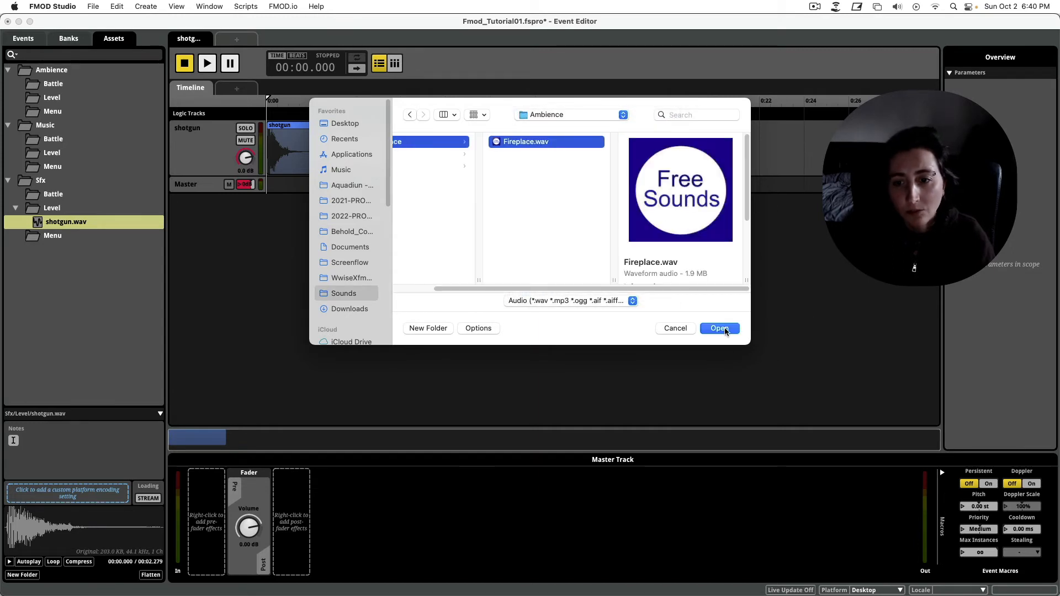
Step: Browse the Teste, Sfx, Menu and Ambience sound folders for files to import, and cancel the import
{"action": "scroll", "coordinate": [443, 289], "scroll_direction": "left", "scroll_amount": 3}
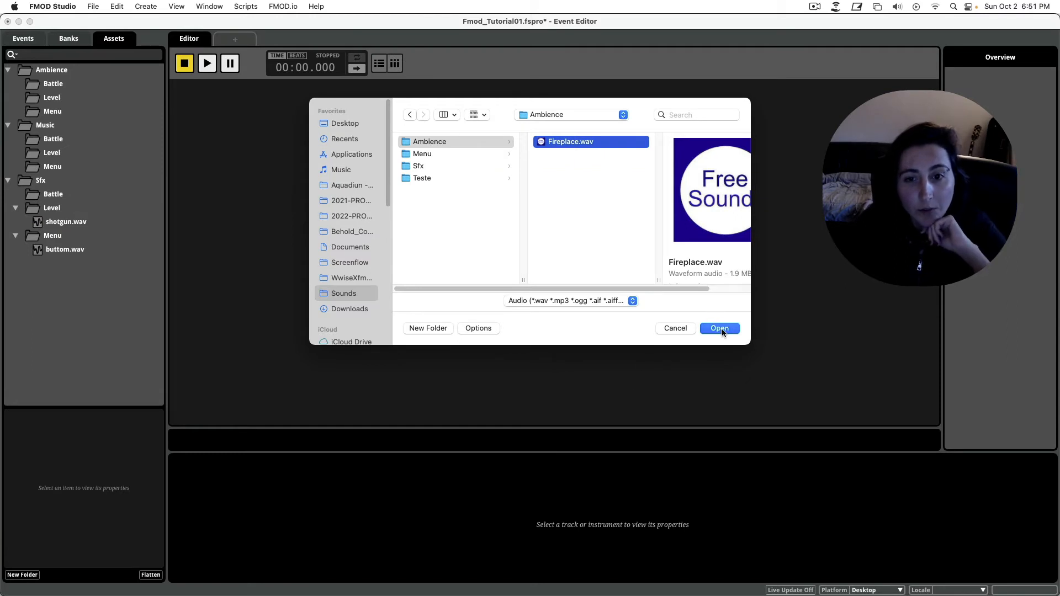
{"action": "left_click", "coordinate": [452, 179]}
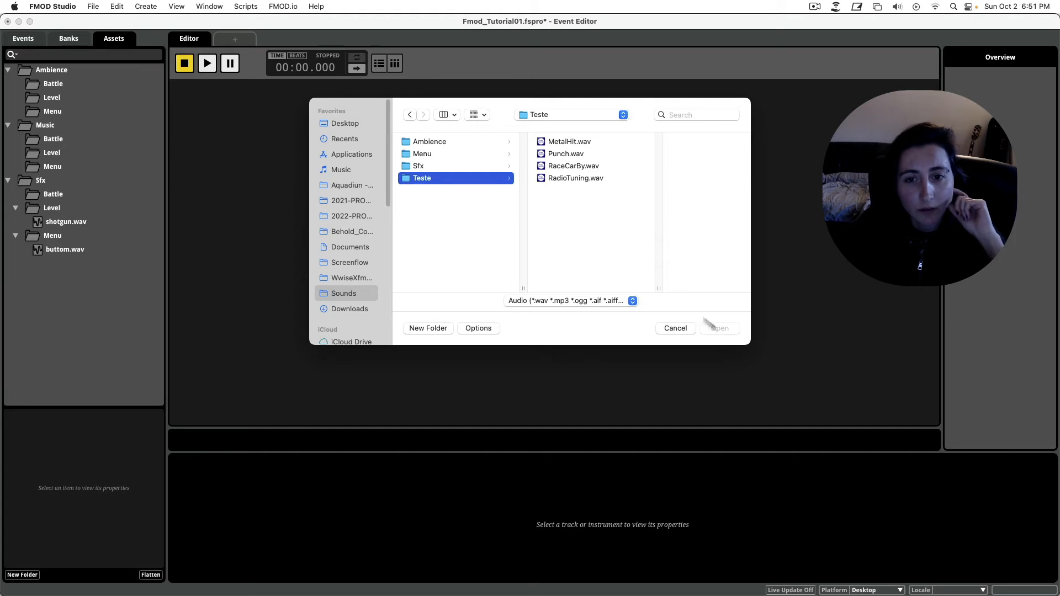
{"action": "left_click", "coordinate": [426, 167]}
{"action": "left_click", "coordinate": [432, 154]}
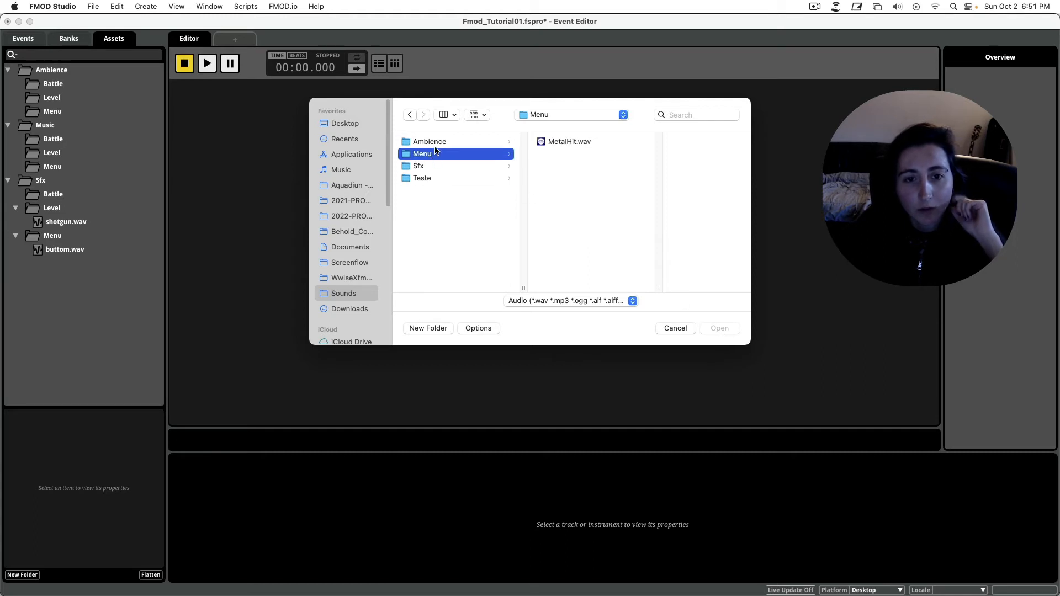
{"action": "left_click", "coordinate": [436, 144]}
{"action": "left_click", "coordinate": [675, 329]}
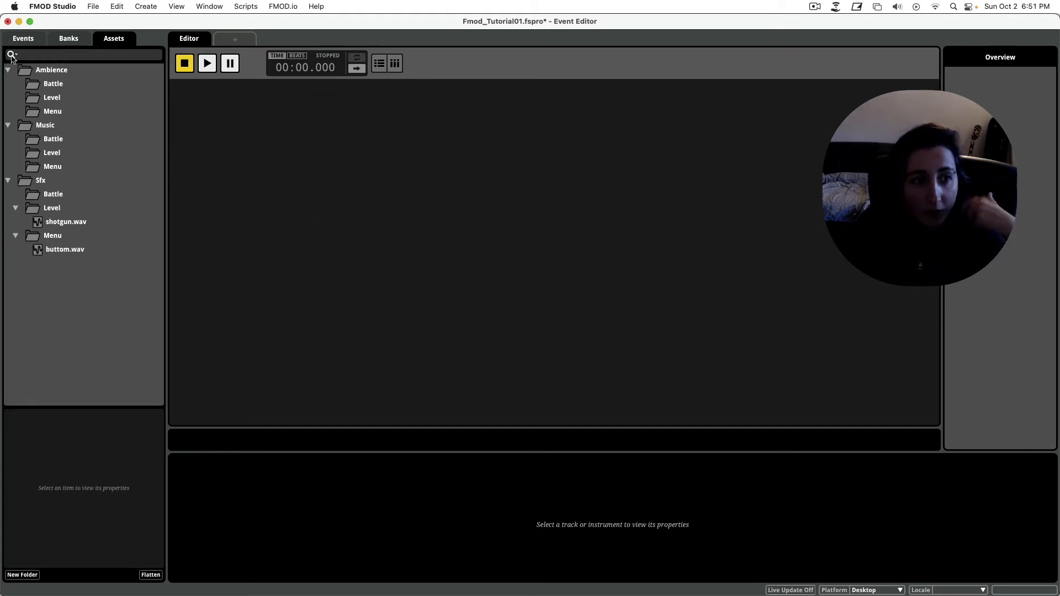
Step: Switch to Finder and rename the Teste folder inside Sounds to Test
{"action": "key", "text": "super+Tab"}
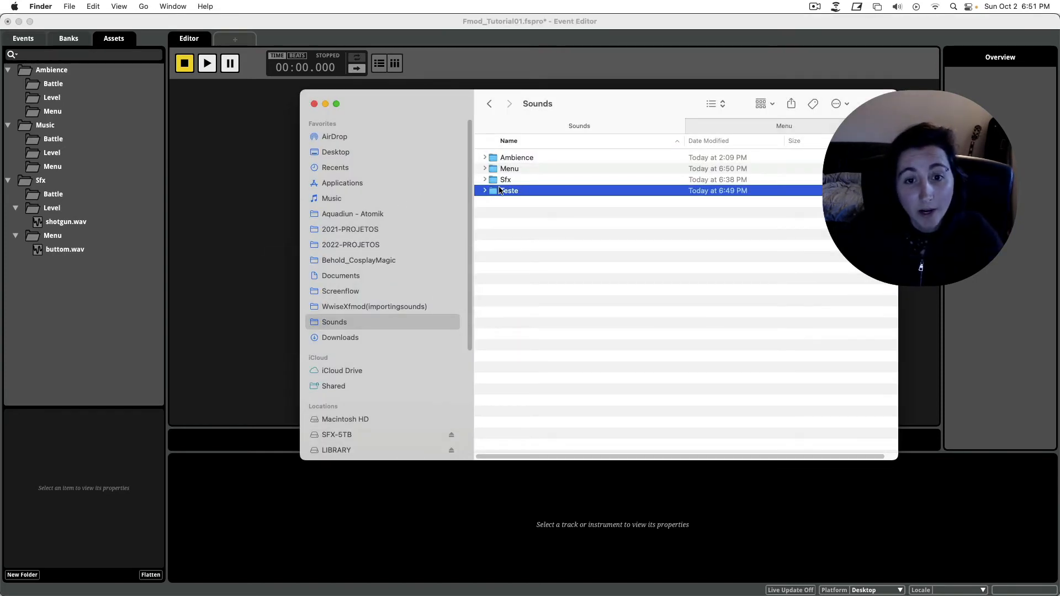
{"action": "left_click", "coordinate": [496, 244]}
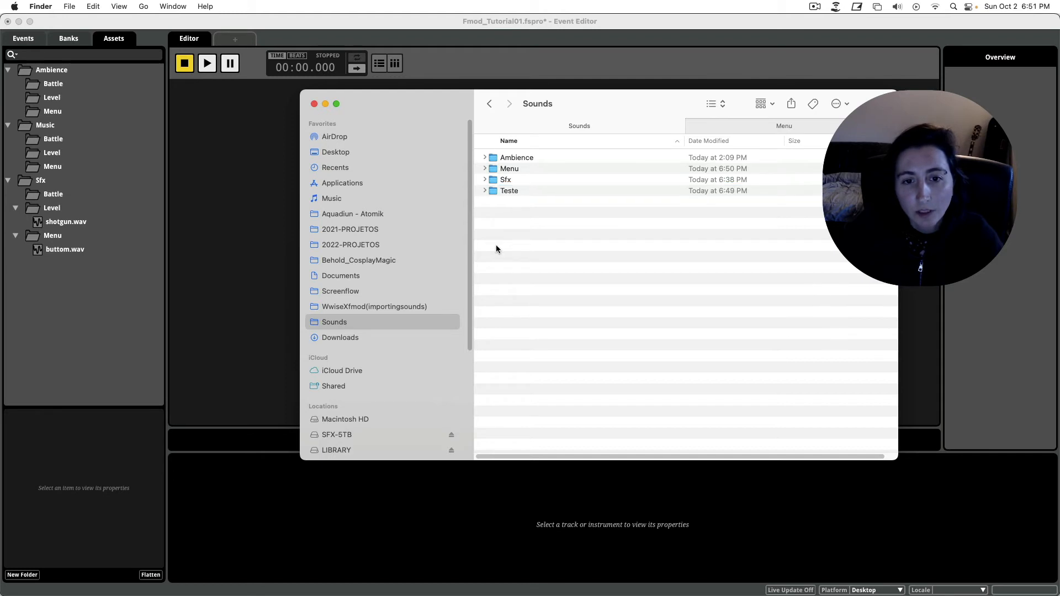
{"action": "left_click", "coordinate": [485, 191]}
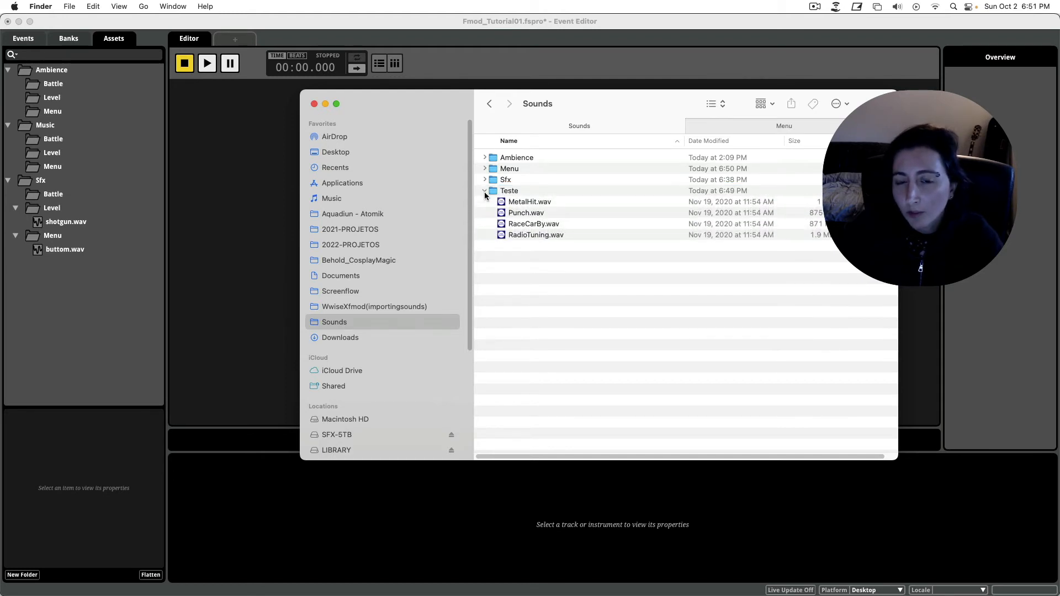
{"action": "left_click", "coordinate": [514, 192]}
{"action": "left_click", "coordinate": [515, 194]}
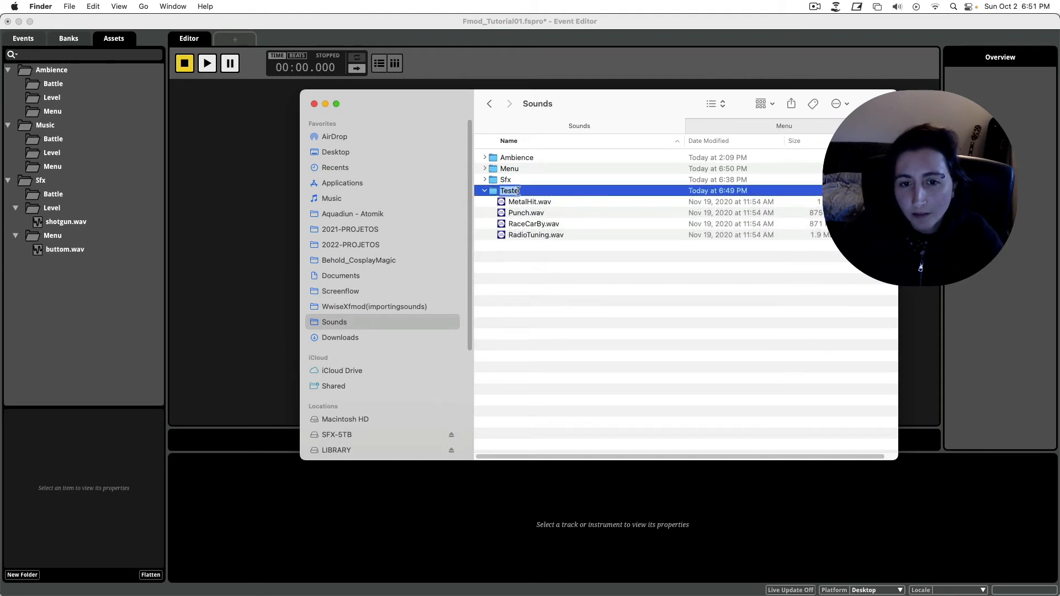
{"action": "left_click", "coordinate": [520, 191]}
{"action": "key", "text": "BackSpace"}
{"action": "key", "text": "Return"}
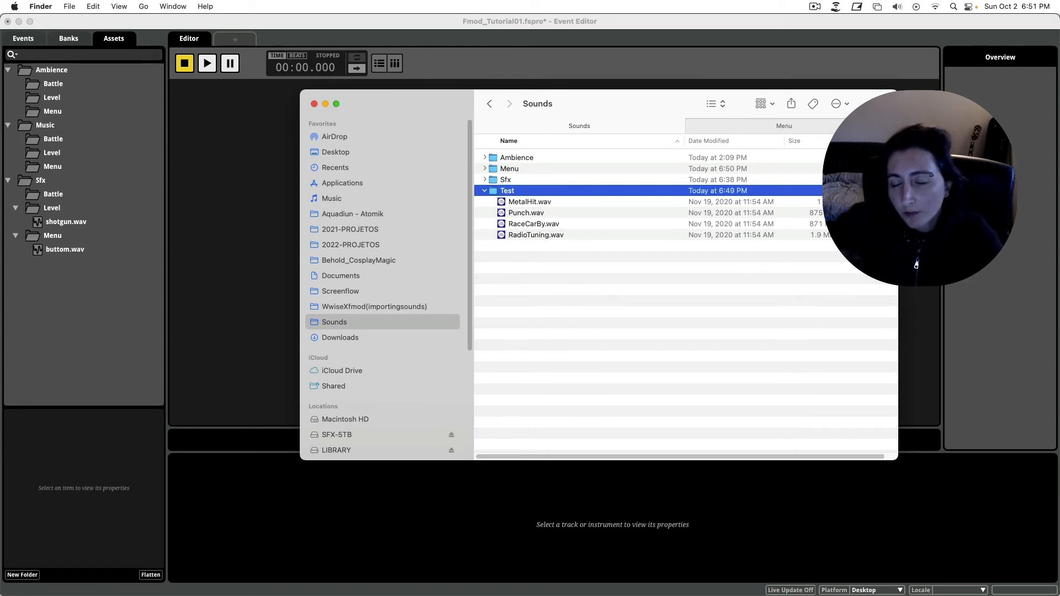
Step: Import the Test folder from Finder into the FMOD Studio assets, and expand it to select its audio files
{"action": "left_click", "coordinate": [485, 192]}
{"action": "left_click_drag", "start_coordinate": [497, 191], "coordinate": [83, 301]}
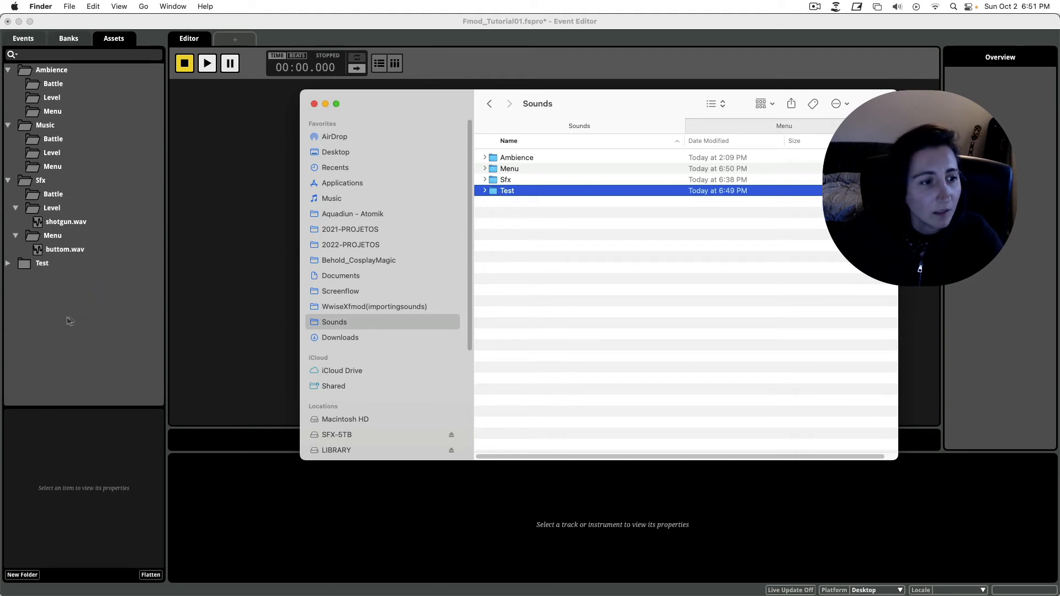
{"action": "left_click", "coordinate": [9, 263]}
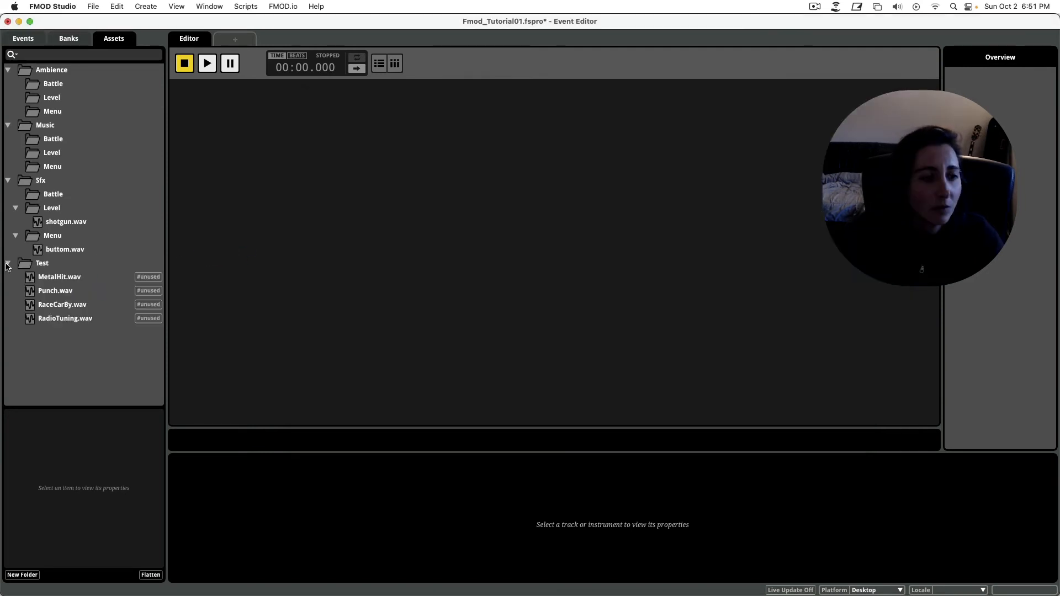
{"action": "left_click", "coordinate": [48, 279]}
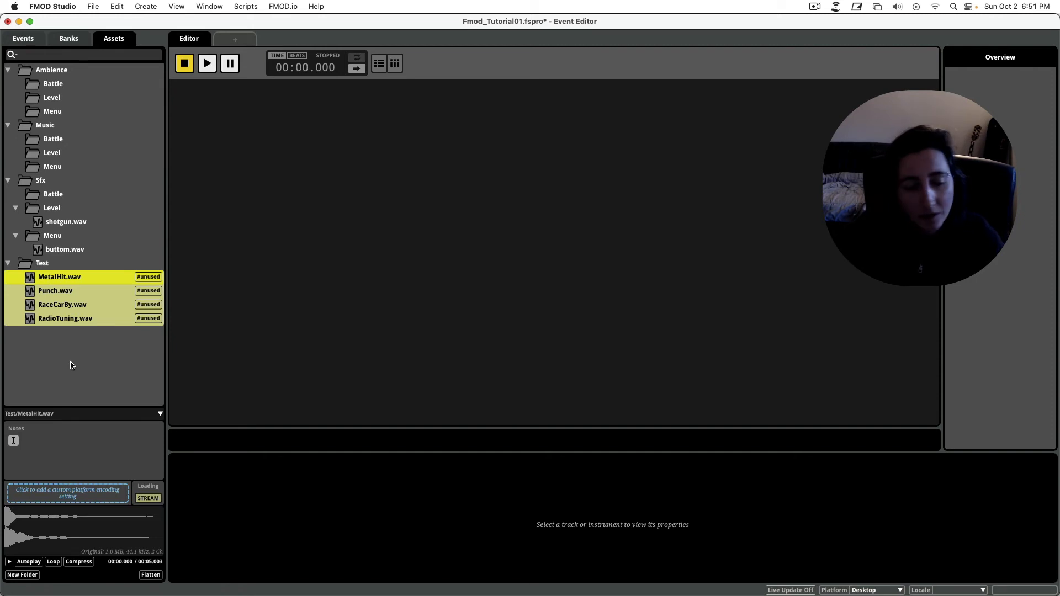
{"action": "left_click", "coordinate": [44, 264]}
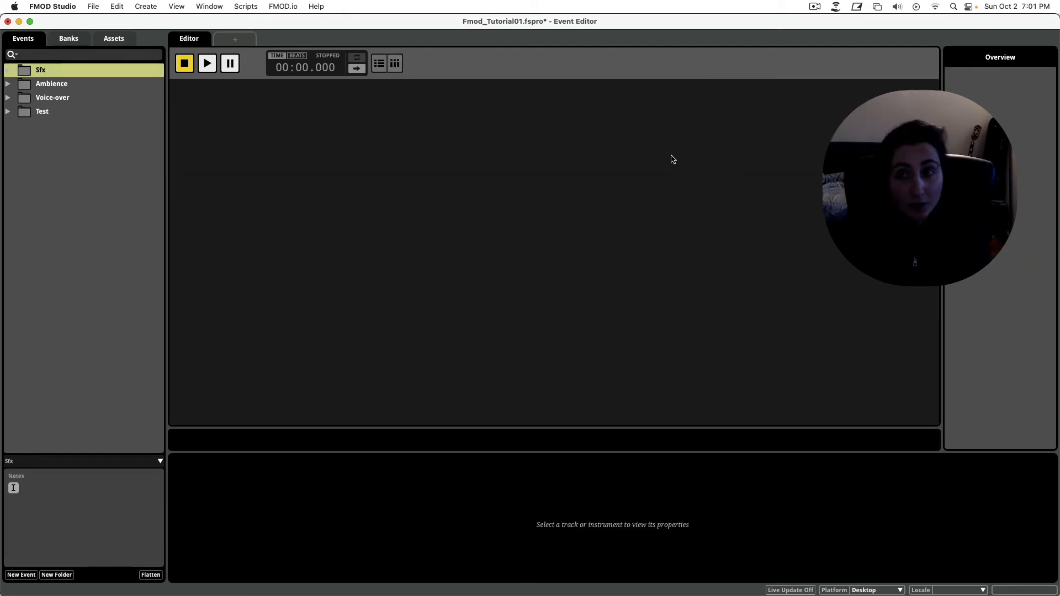
Step: Expand the Sfx event folder and rename it to Sfx_character01
{"action": "left_click", "coordinate": [8, 70]}
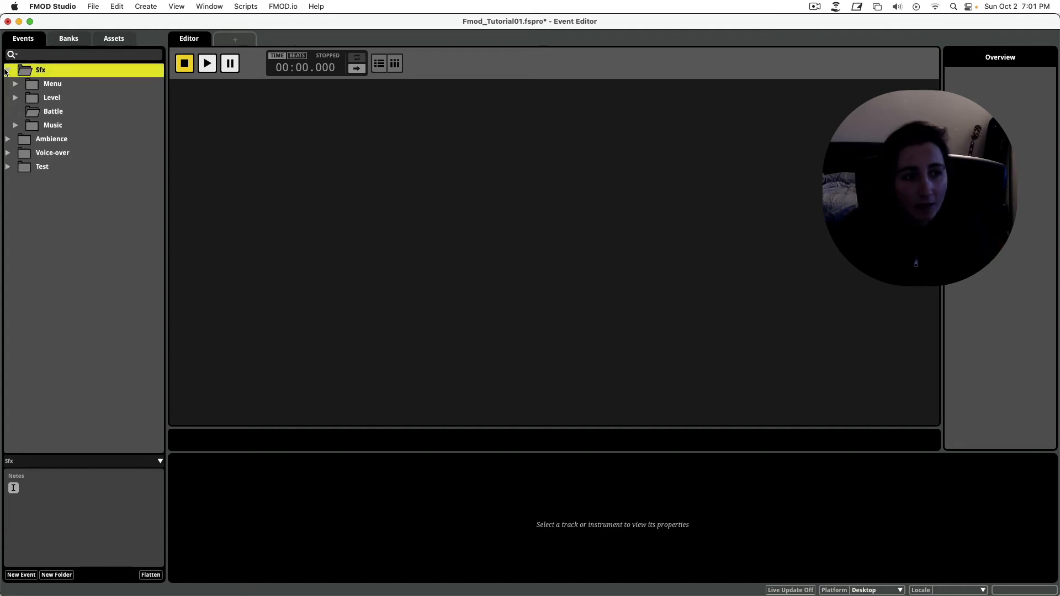
{"action": "right_click", "coordinate": [48, 70]}
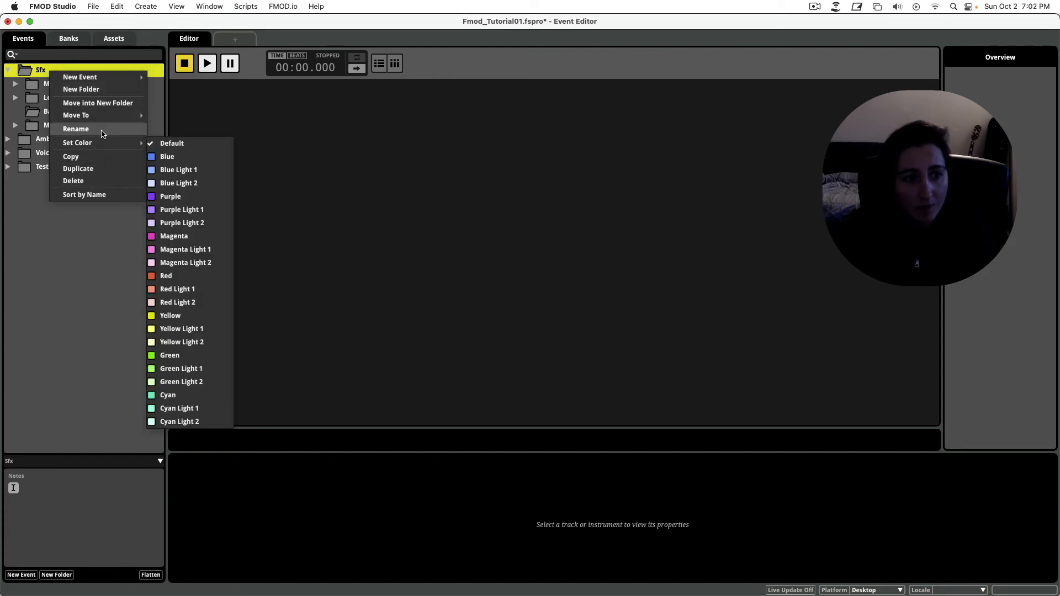
{"action": "left_click", "coordinate": [96, 129]}
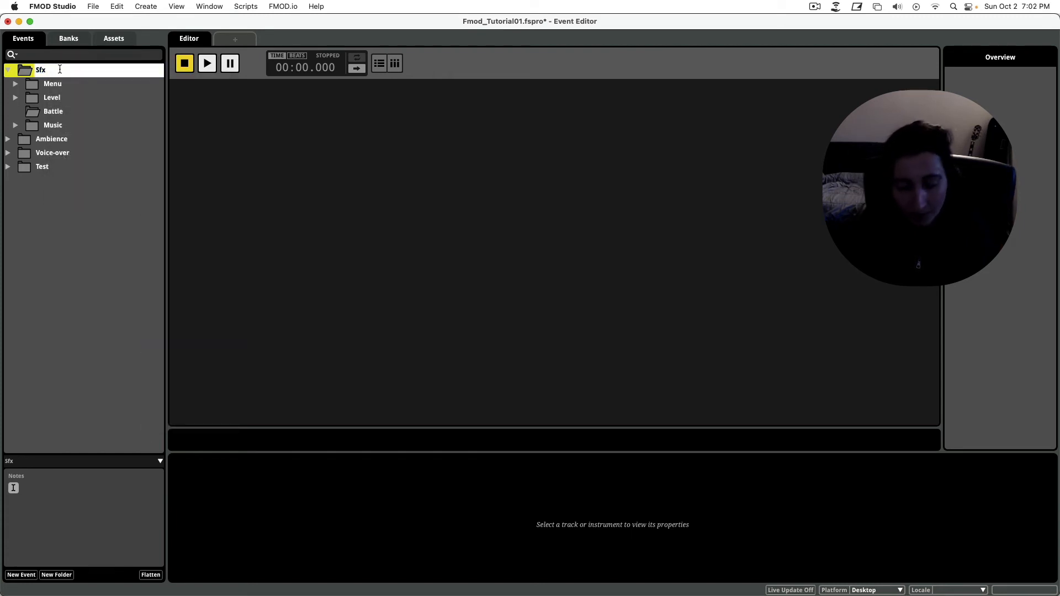
{"action": "type", "text": "_character0"}
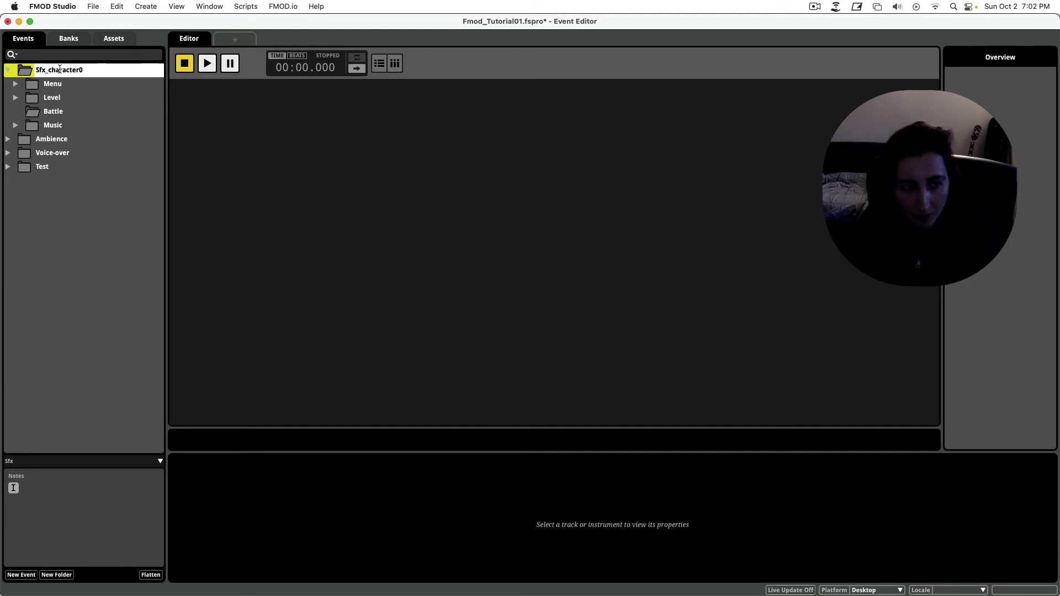
{"action": "type", "text": "1"}
{"action": "key", "text": "Return"}
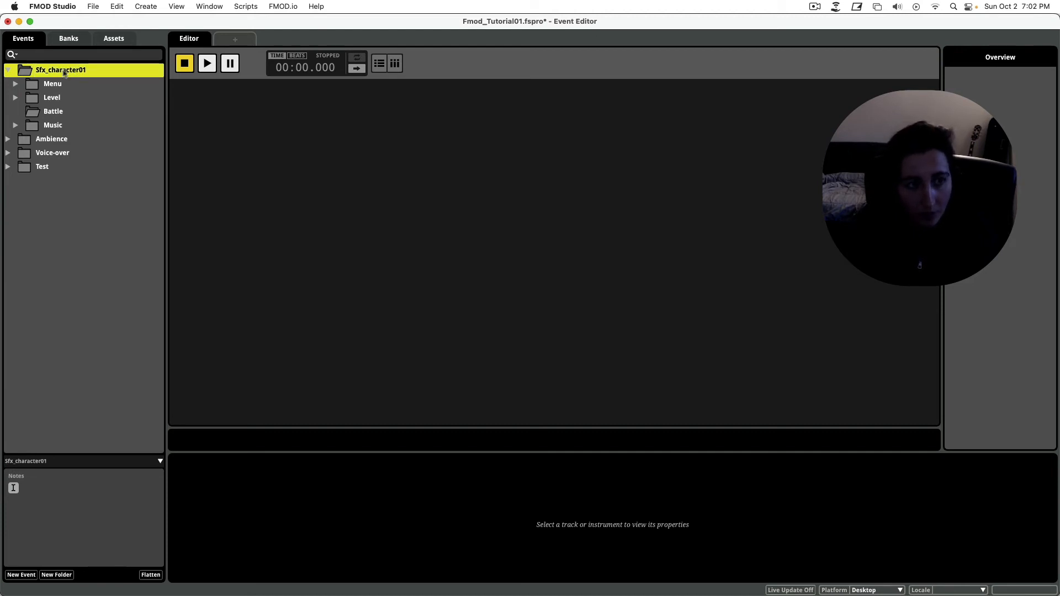
{"action": "right_click", "coordinate": [61, 67]}
{"action": "left_click", "coordinate": [435, 177]}
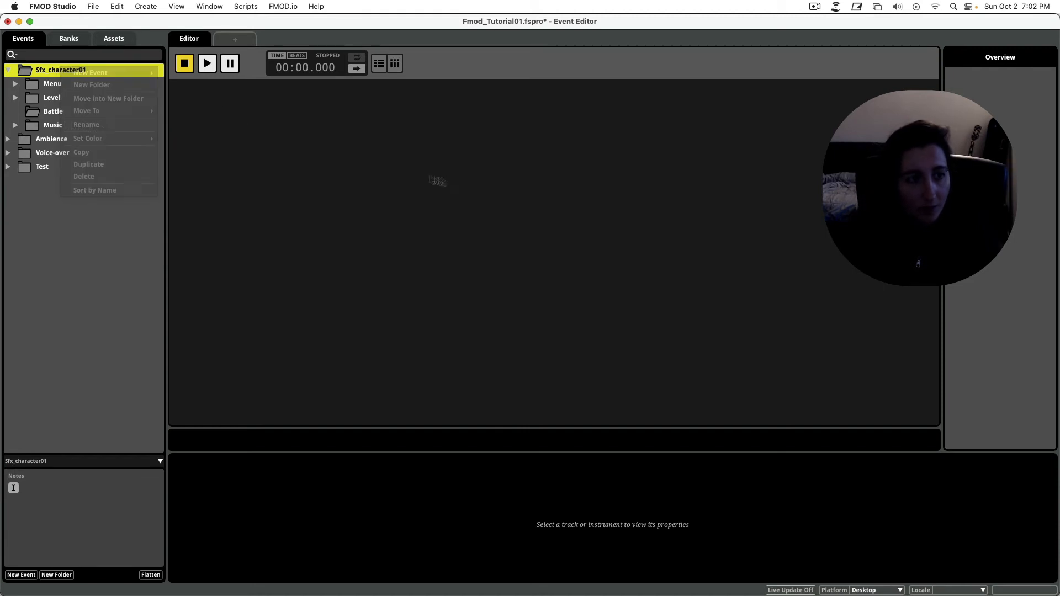
Step: Expand the Level folder in Sfx_character01 and view the shotgun event's timeline
{"action": "left_click", "coordinate": [17, 98]}
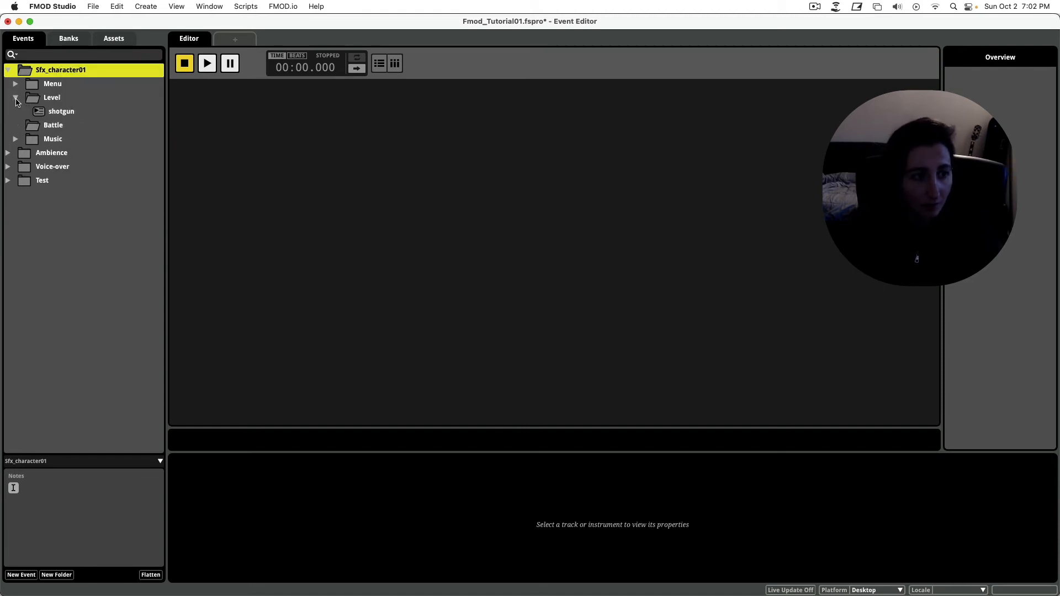
{"action": "left_click", "coordinate": [109, 112]}
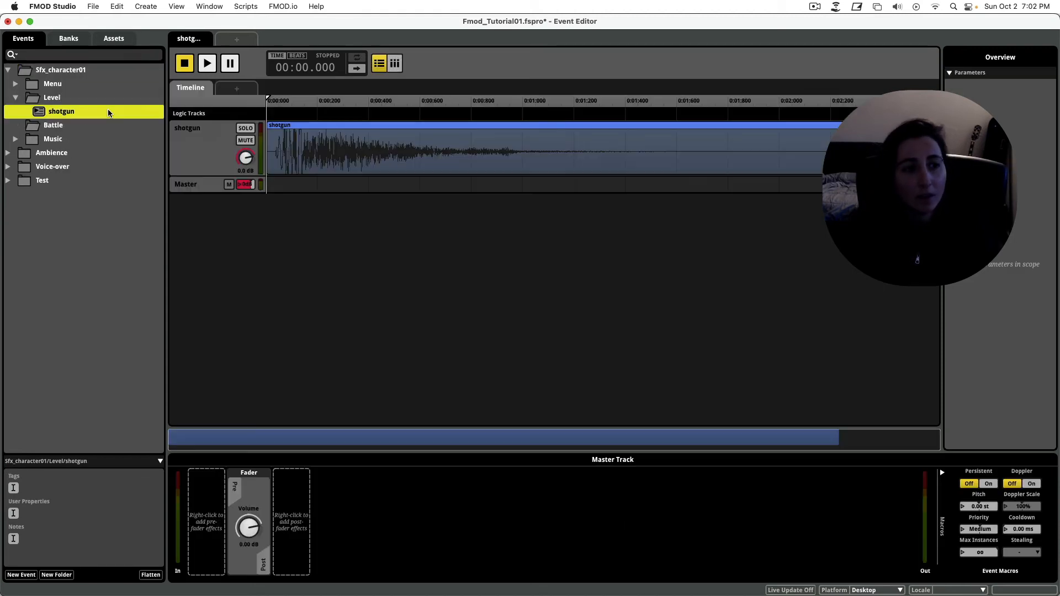
{"action": "left_click", "coordinate": [61, 70]}
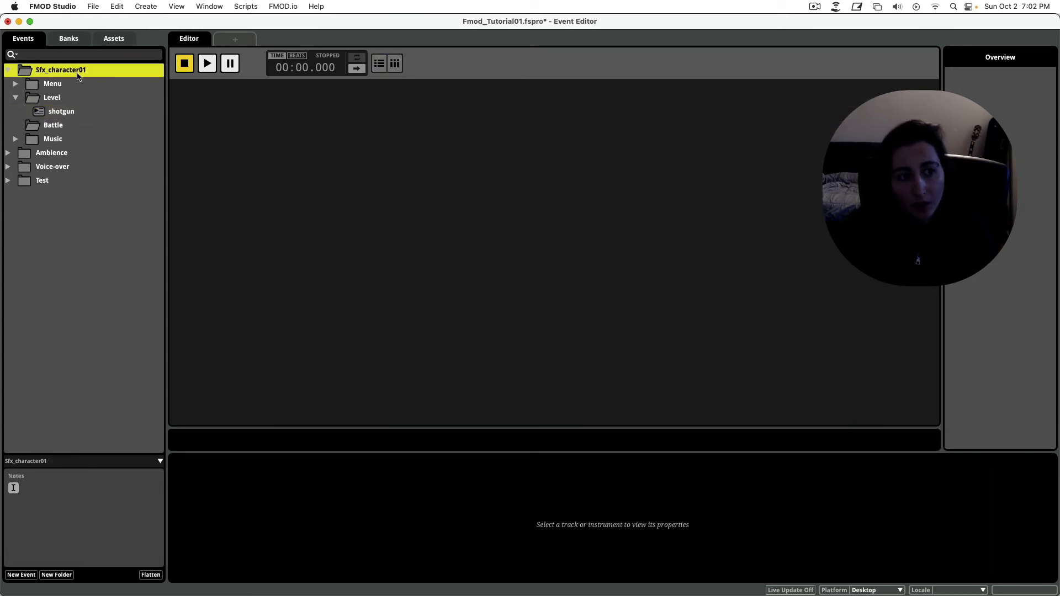
{"action": "left_click", "coordinate": [60, 114]}
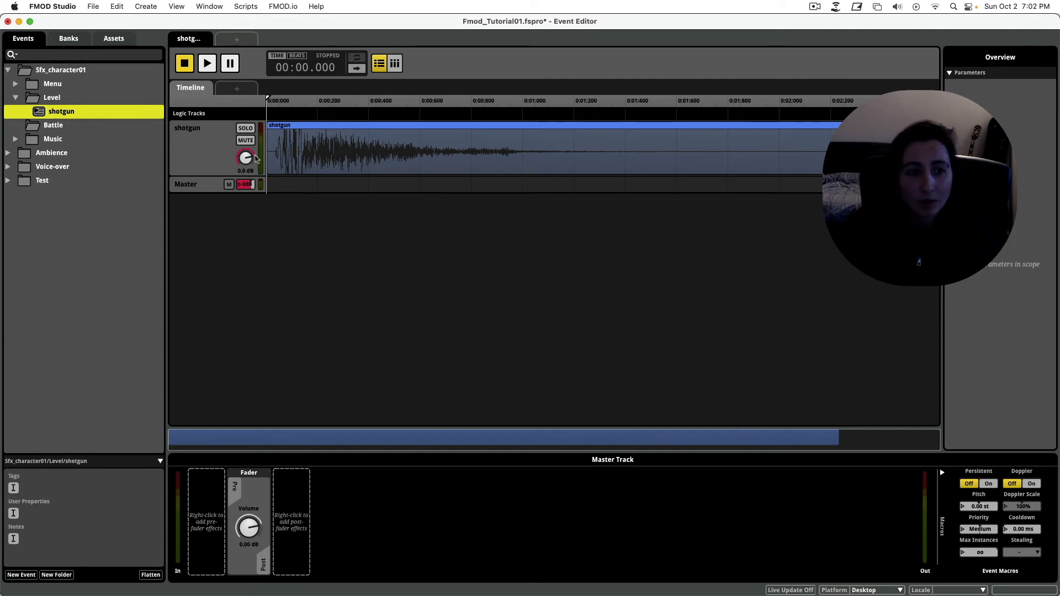
{"action": "left_click", "coordinate": [472, 263]}
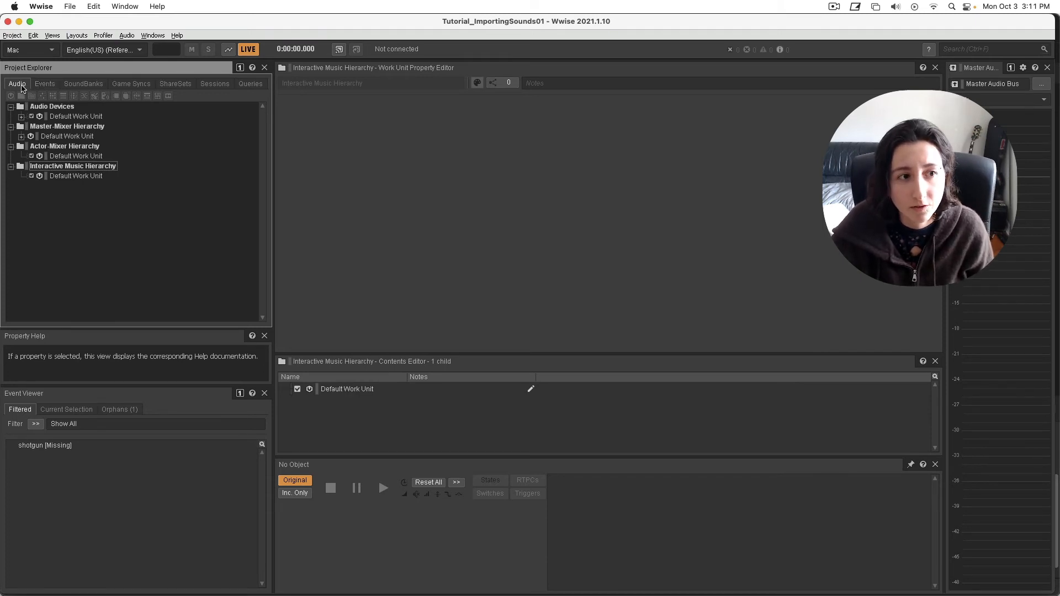
Step: In Wwise, look at the project's events and audio hierarchies, including the default work units for Actor-Mixer and Interactive Music
{"action": "left_click", "coordinate": [44, 84]}
{"action": "left_click", "coordinate": [18, 87]}
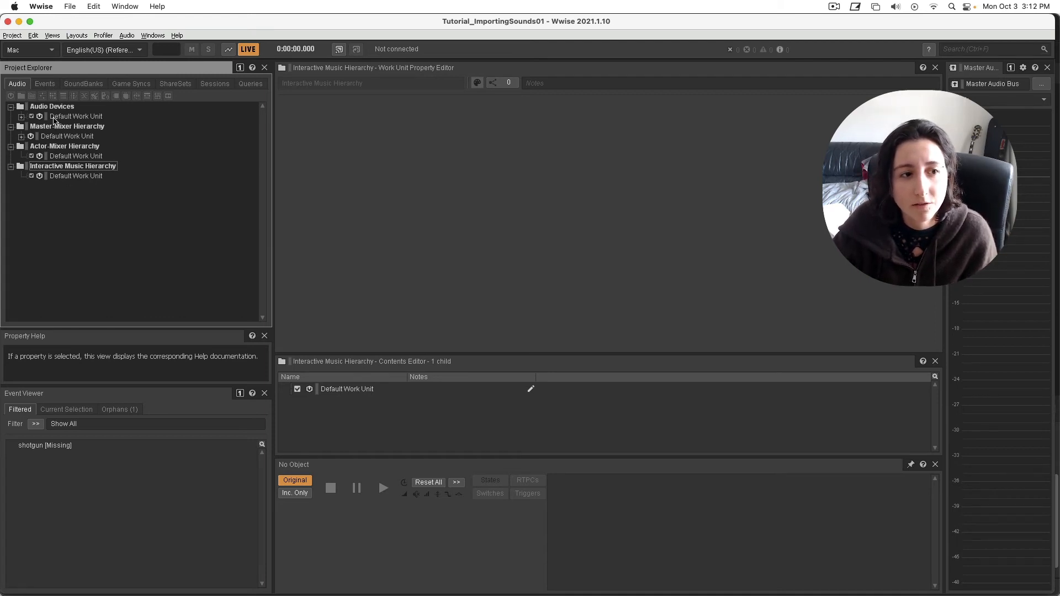
{"action": "left_click", "coordinate": [82, 160]}
{"action": "left_click", "coordinate": [85, 175]}
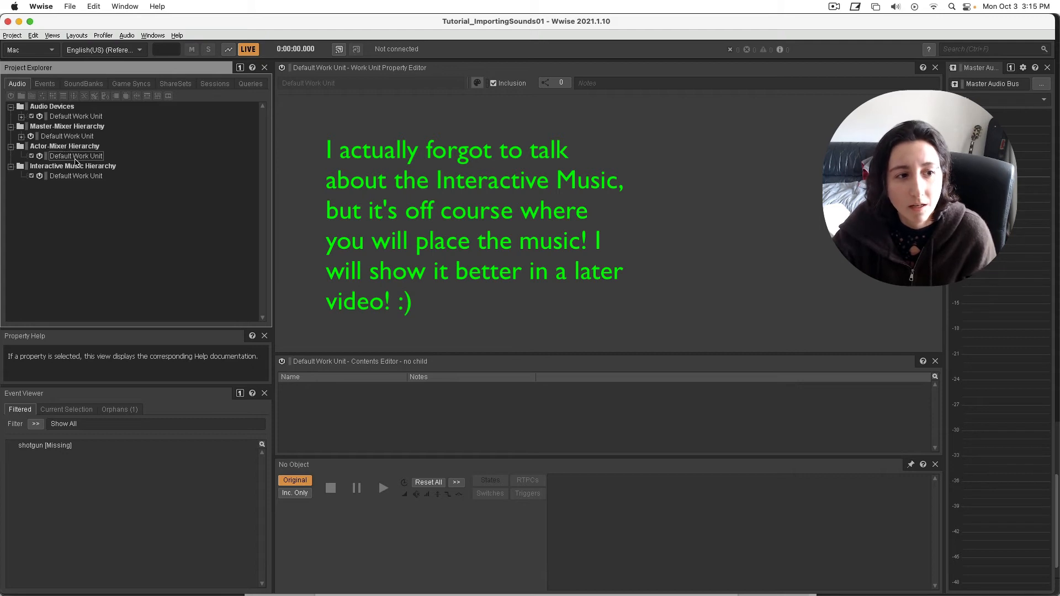
Step: Create a work unit named sfx_player in the Actor-Mixer Hierarchy
{"action": "left_click", "coordinate": [74, 146]}
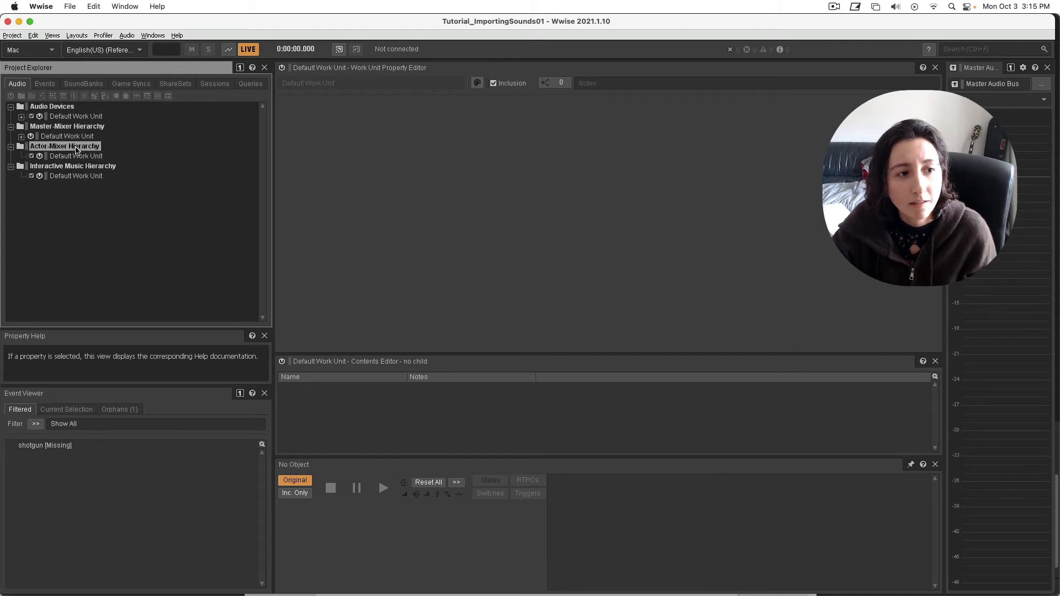
{"action": "left_click", "coordinate": [10, 96]}
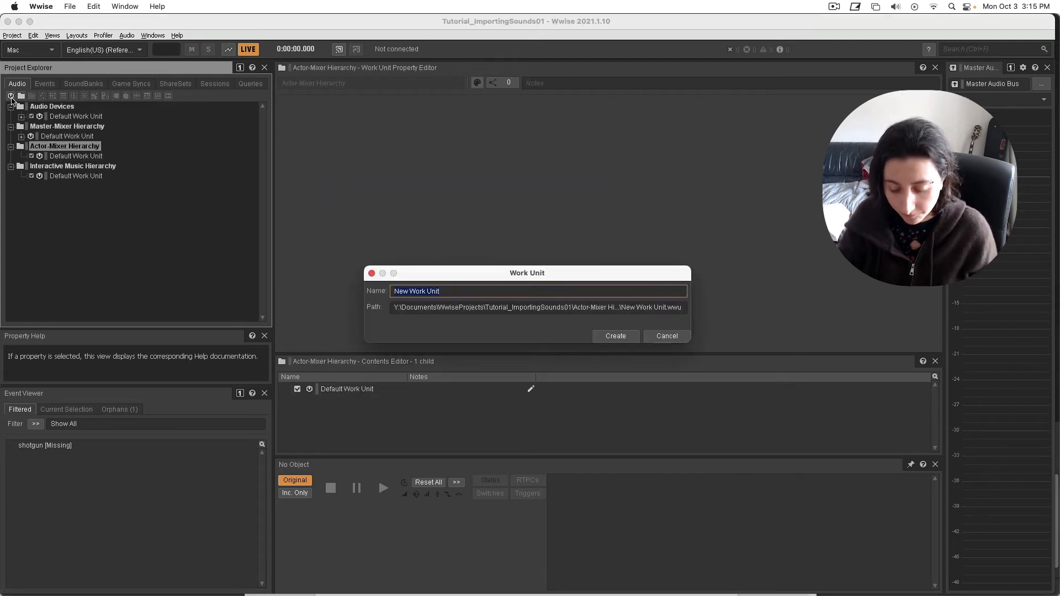
{"action": "type", "text": "sfx_"}
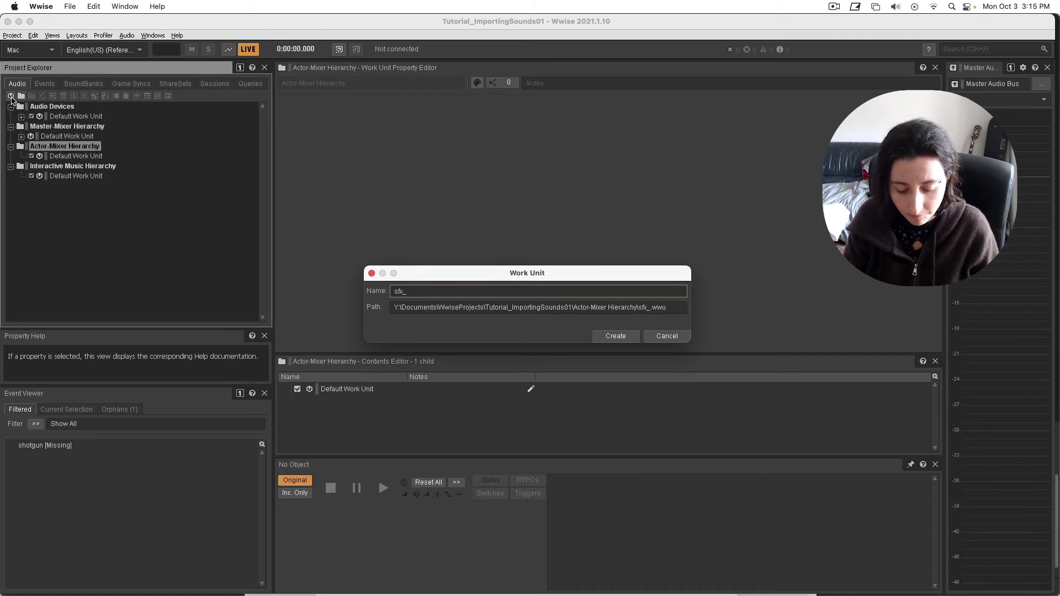
{"action": "type", "text": "player"}
{"action": "key", "text": "Return"}
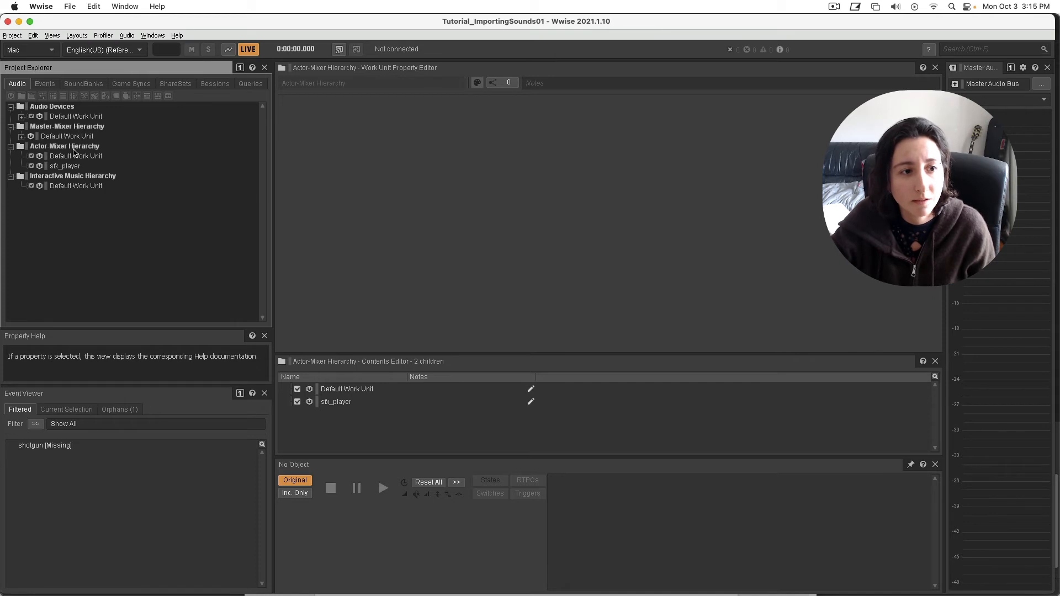
Step: Add a work unit named sfx_enemy to the Actor-Mixer Hierarchy
{"action": "left_click", "coordinate": [65, 146]}
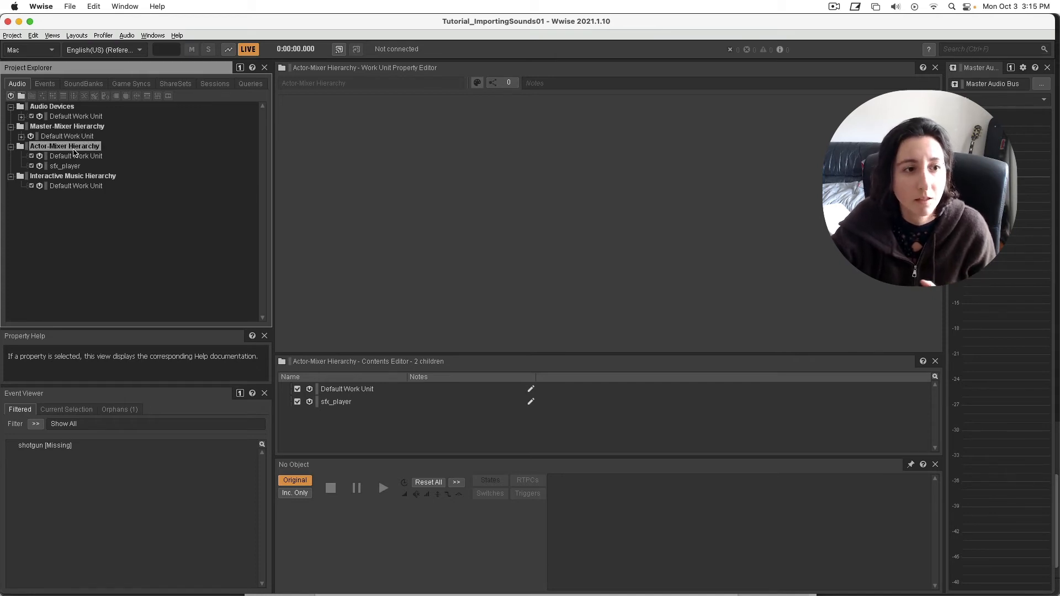
{"action": "left_click", "coordinate": [11, 96]}
{"action": "type", "text": "sfx_enemy"}
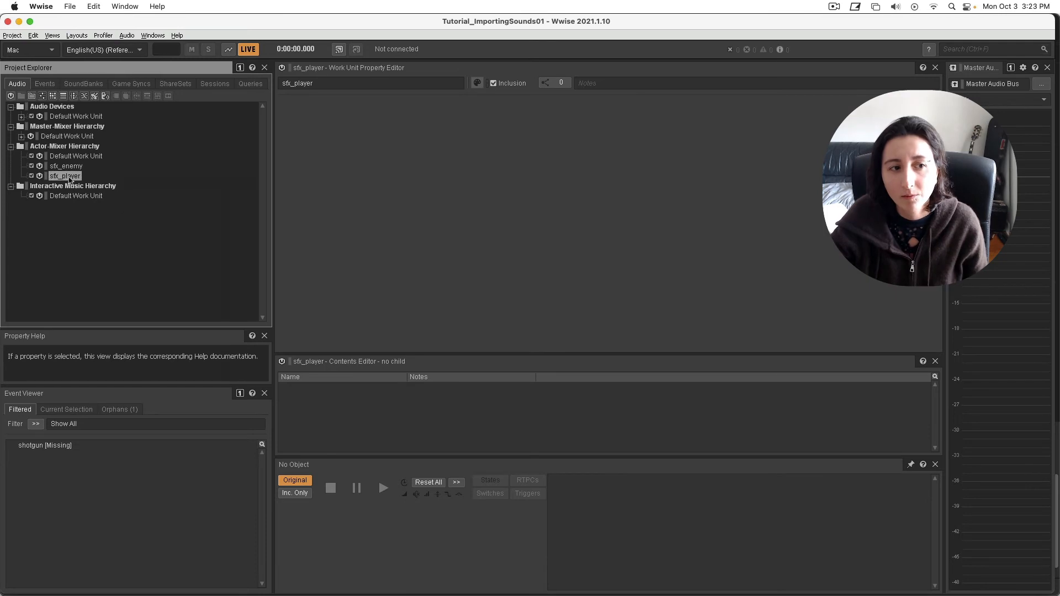
Step: Add a Sound SFX child named shotgun to the sfx_player work unit
{"action": "right_click", "coordinate": [52, 179]}
{"action": "mouse_move", "coordinate": [102, 189]}
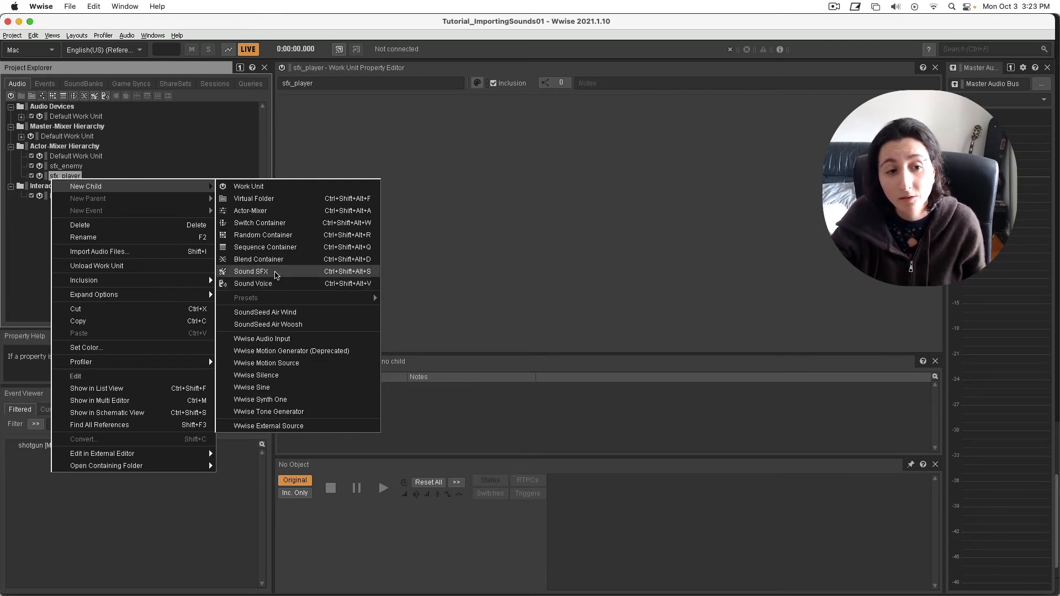
{"action": "left_click", "coordinate": [242, 274]}
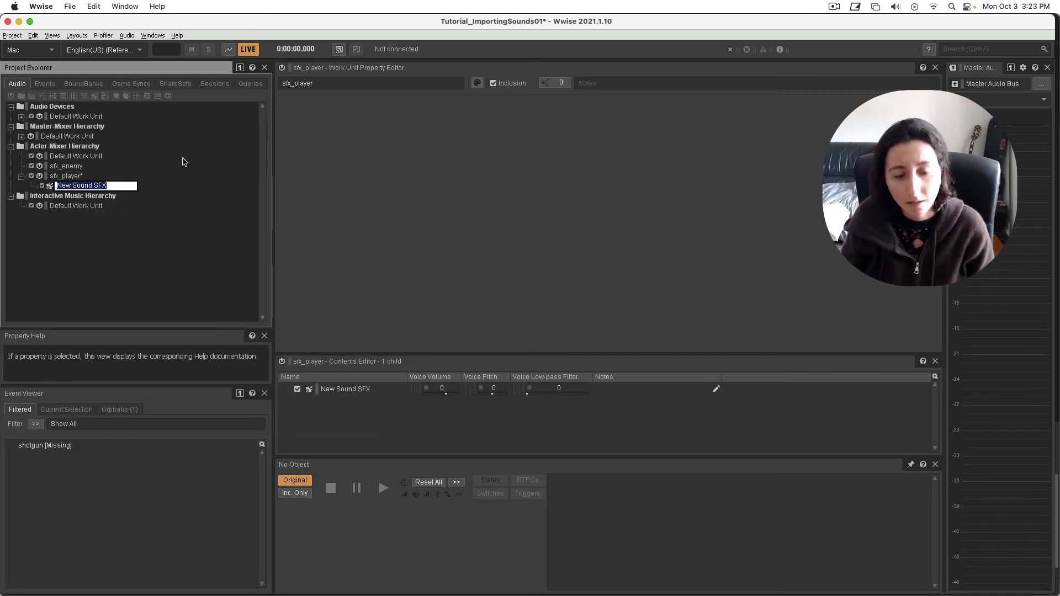
{"action": "key", "text": "BackSpace"}
{"action": "type", "text": "sh"}
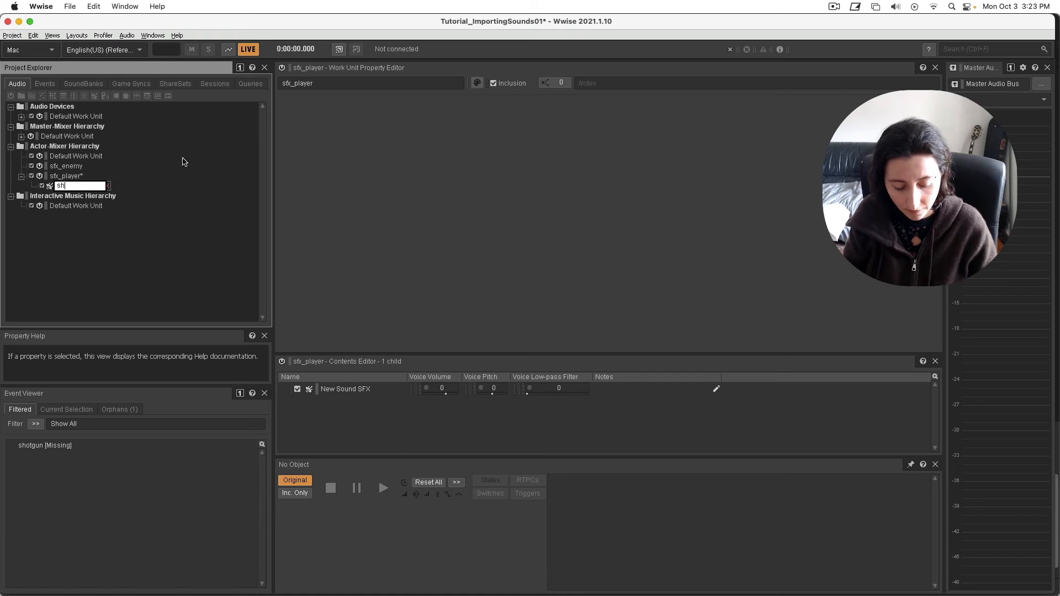
{"action": "type", "text": "otgun"}
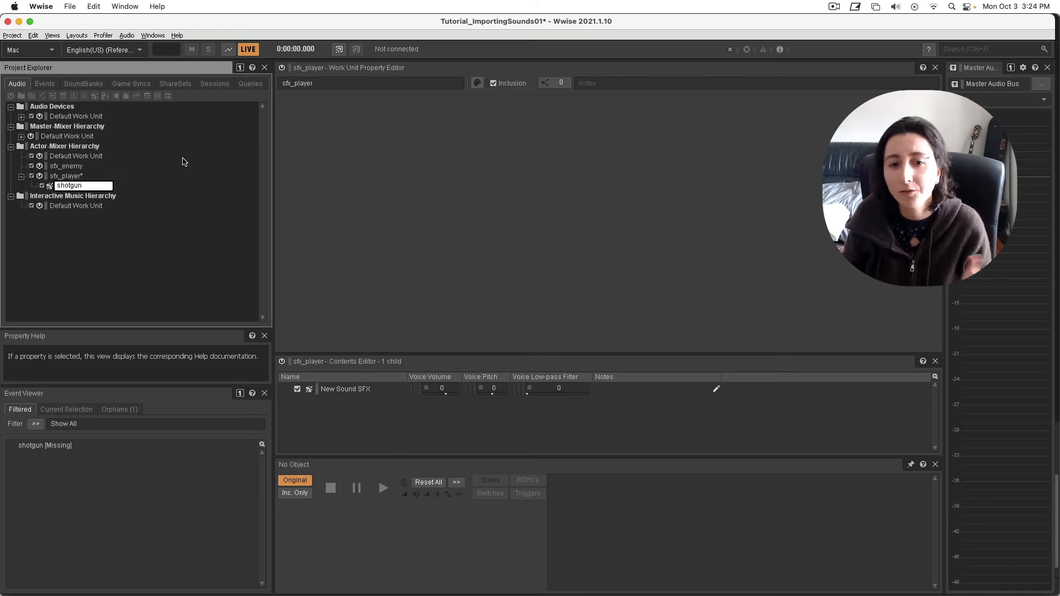
{"action": "key", "text": "Return"}
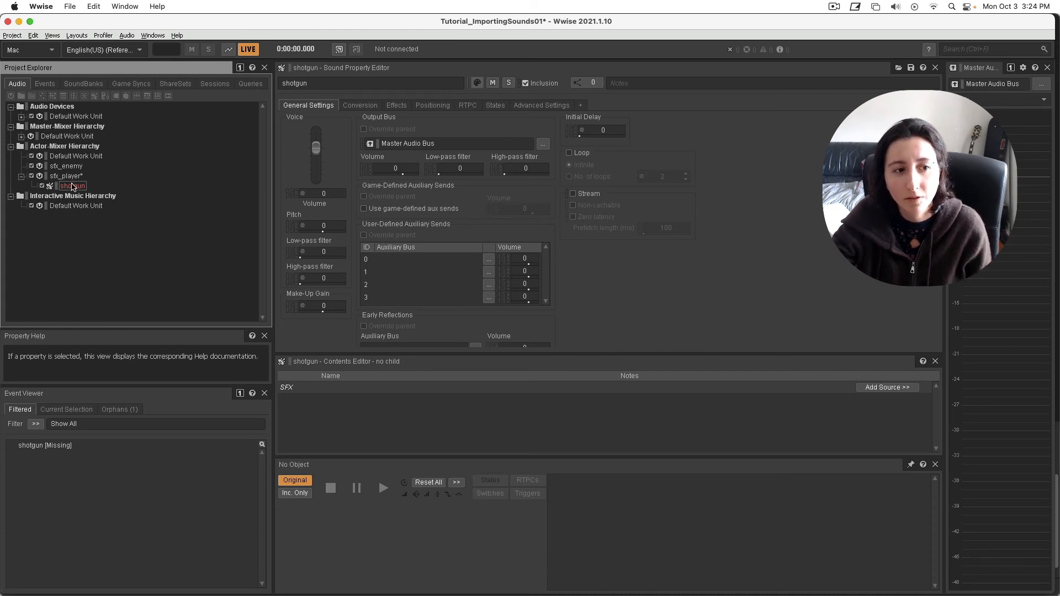
Step: Switch to Finder and select shotgun.wav in the Sfx folder inside Sounds
{"action": "key", "text": "super+Tab"}
{"action": "key", "text": "super+Tab"}
{"action": "key", "text": "super+Tab"}
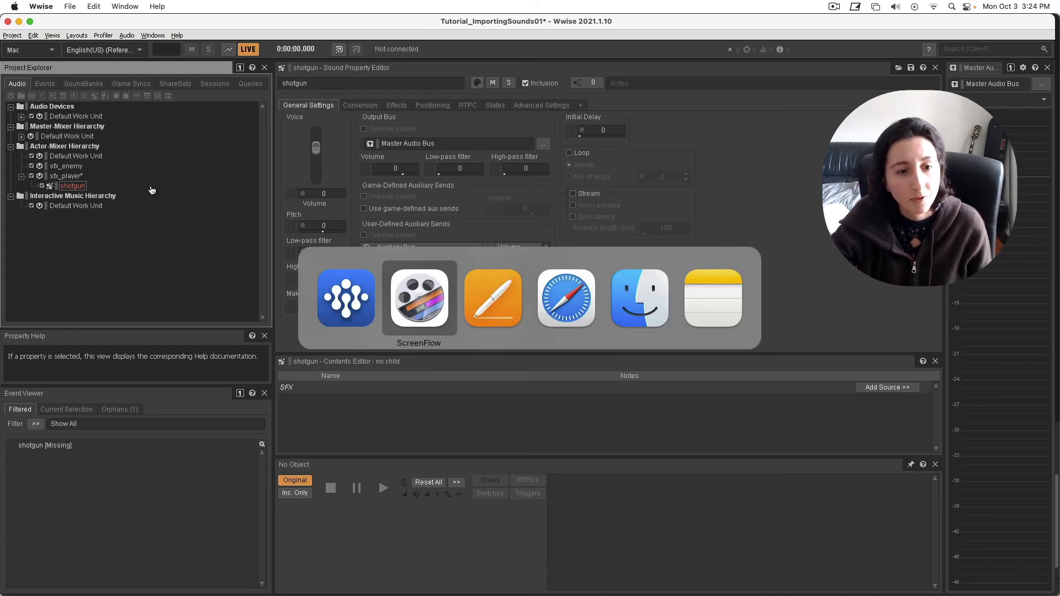
{"action": "key", "text": "super+Tab"}
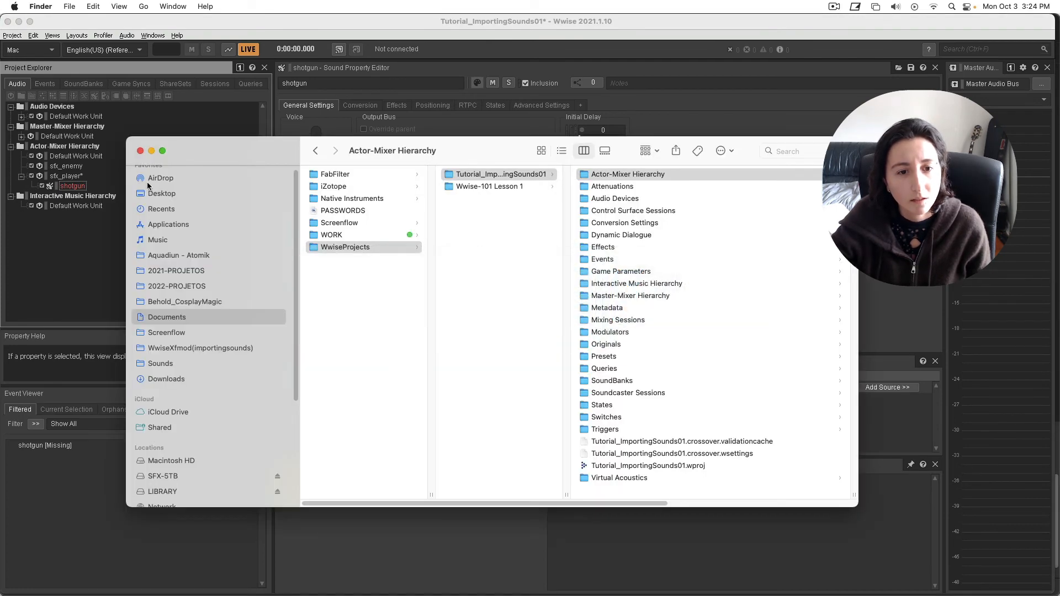
{"action": "left_click", "coordinate": [188, 364]}
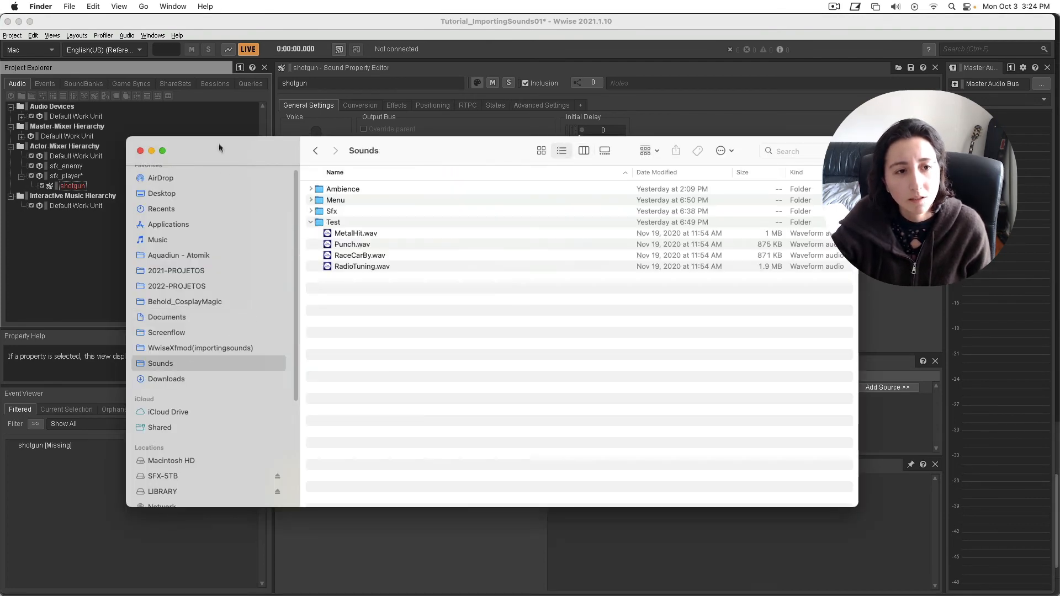
{"action": "left_click_drag", "start_coordinate": [218, 148], "coordinate": [353, 116]}
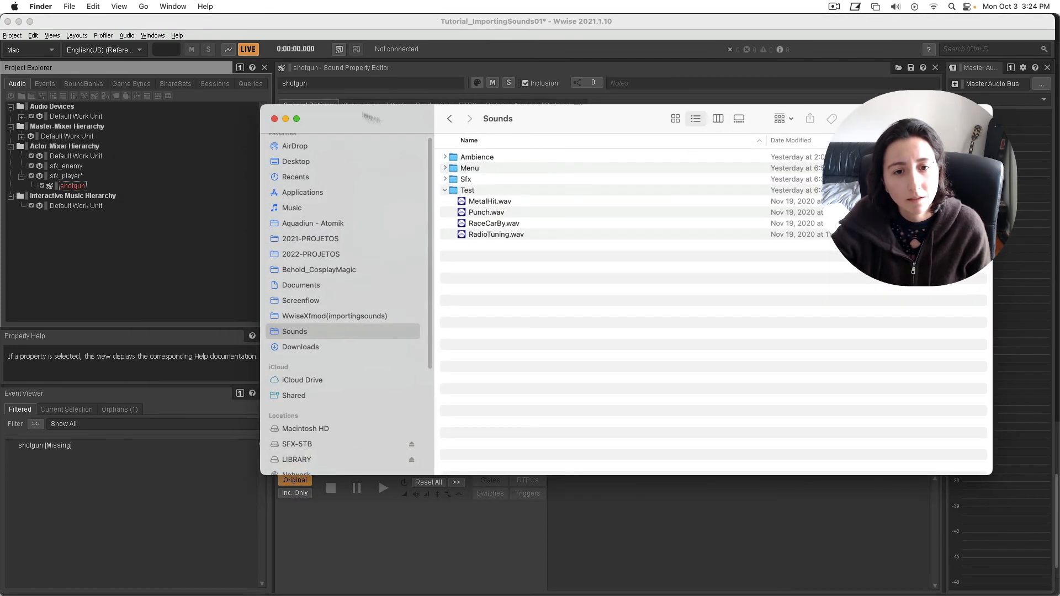
{"action": "left_click", "coordinate": [446, 191]}
{"action": "left_click", "coordinate": [445, 179]}
{"action": "left_click", "coordinate": [488, 191]}
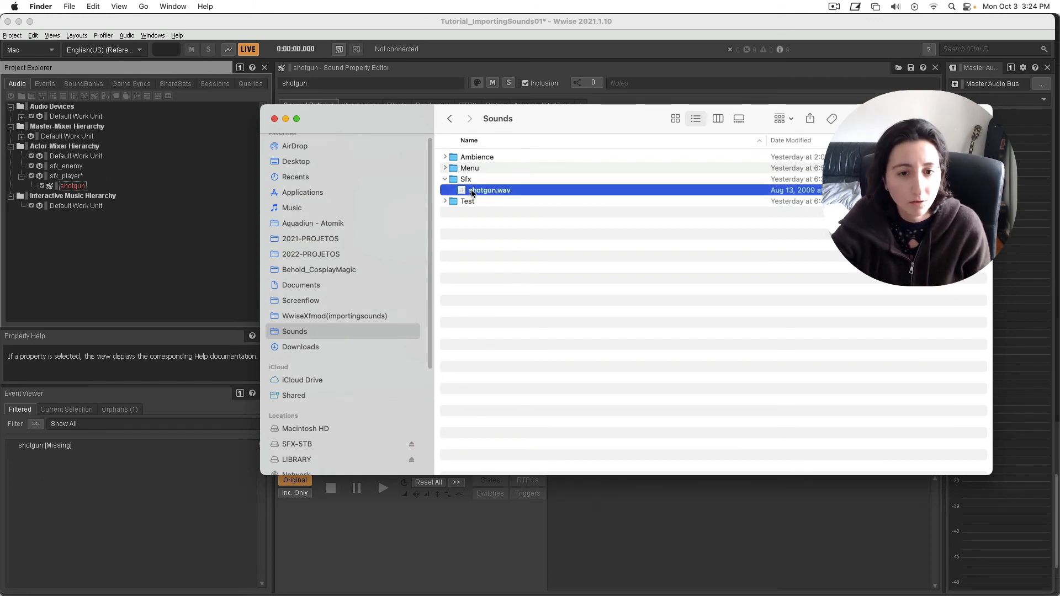
Step: Import shotgun.wav into Wwise's shotgun sound as an Audio Source, replacing the existing original file, and play the sound
{"action": "left_click_drag", "start_coordinate": [471, 190], "coordinate": [74, 187]}
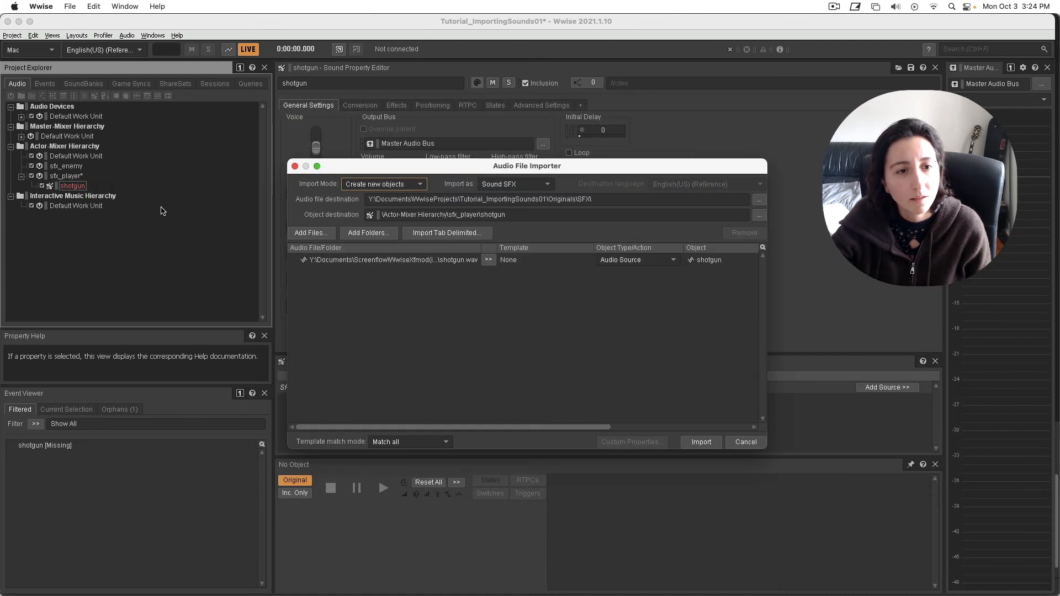
{"action": "left_click_drag", "start_coordinate": [470, 165], "coordinate": [453, 99]}
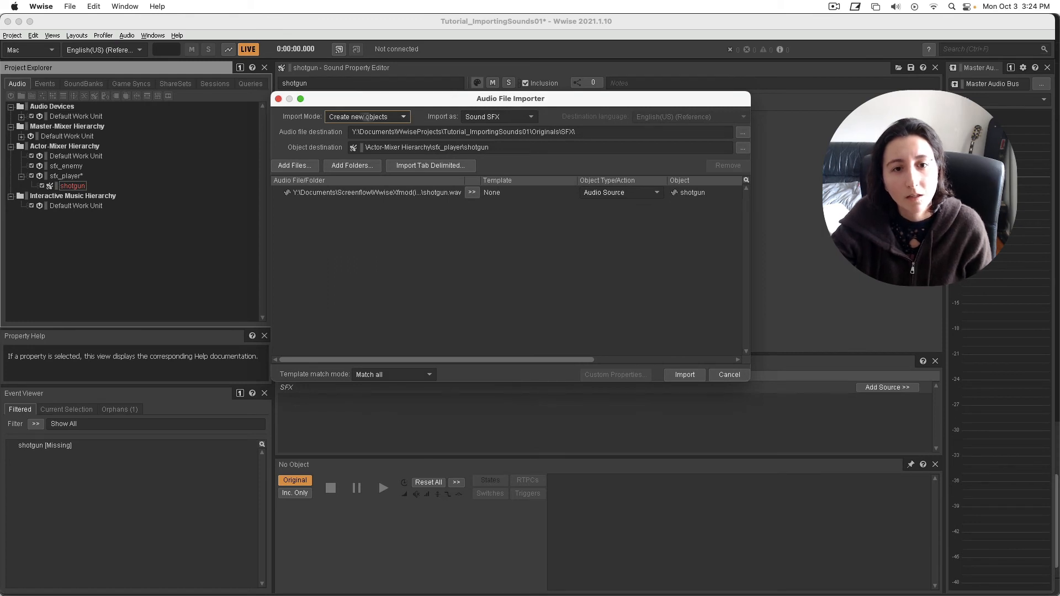
{"action": "left_click", "coordinate": [608, 194]}
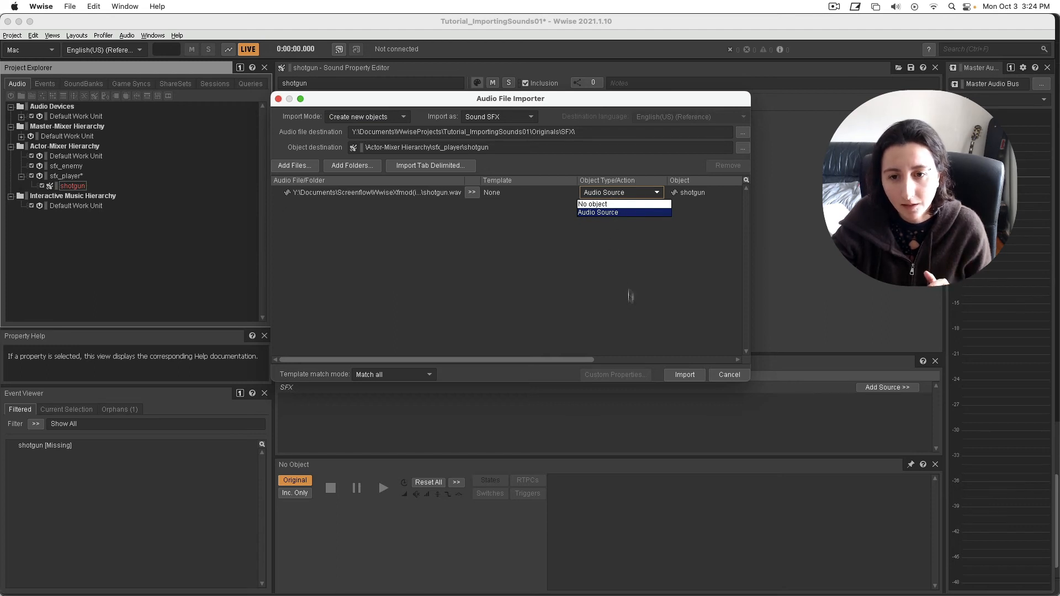
{"action": "left_click", "coordinate": [614, 214]}
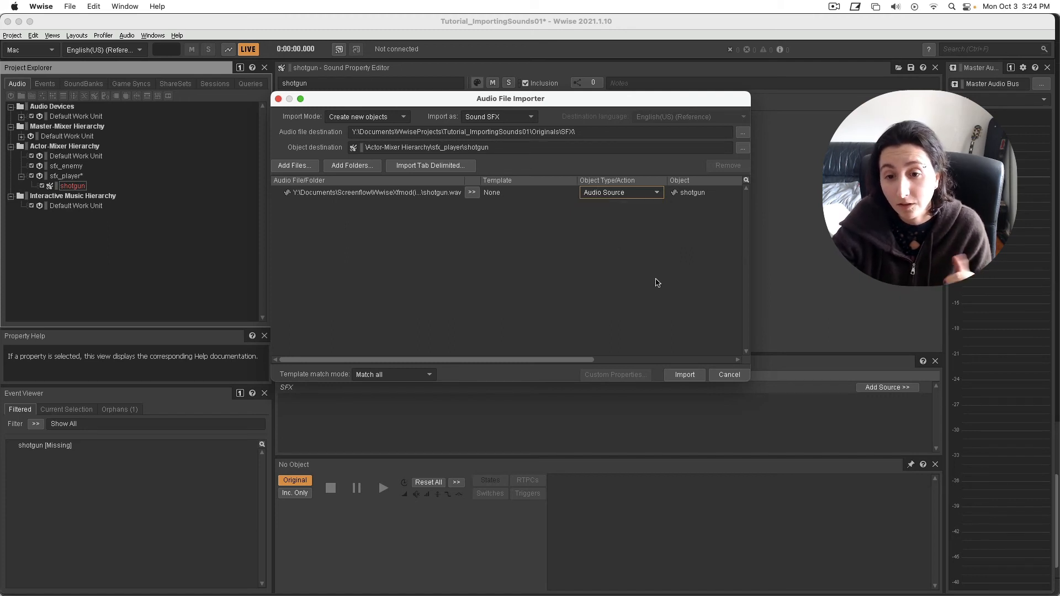
{"action": "left_click", "coordinate": [684, 375]}
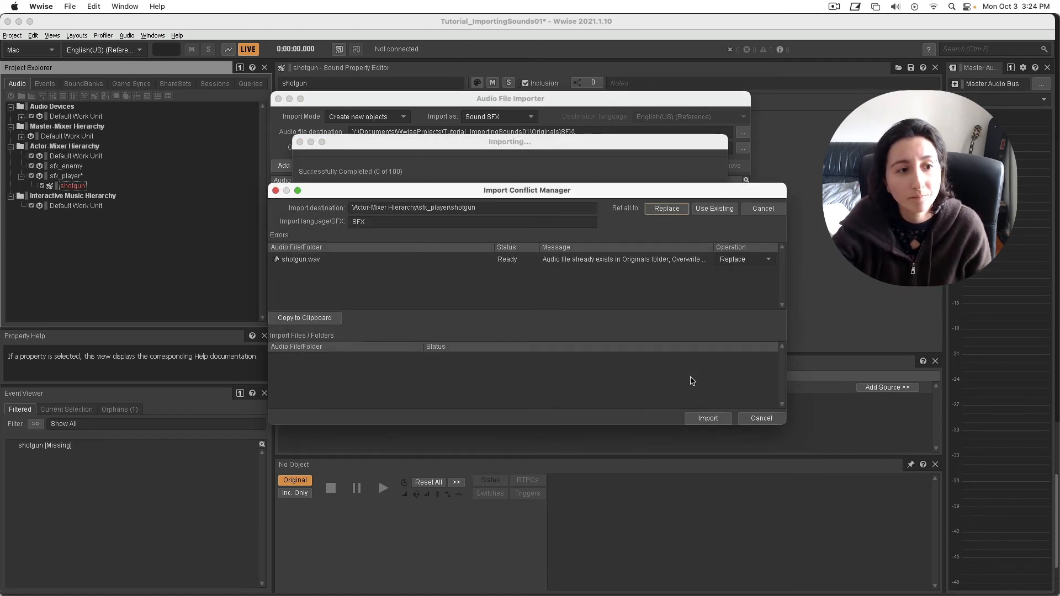
{"action": "left_click", "coordinate": [707, 418]}
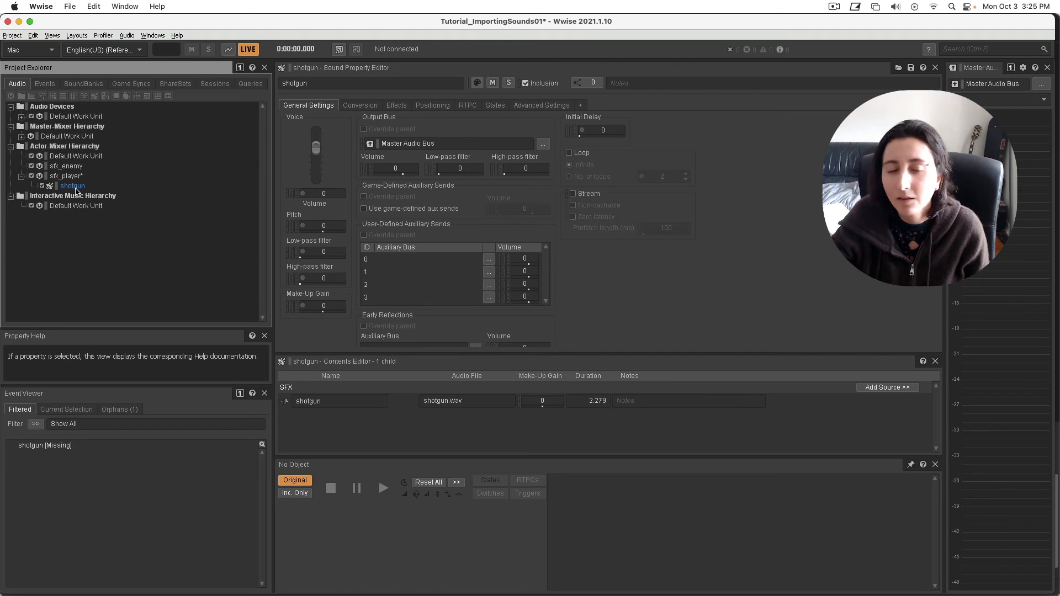
{"action": "left_click", "coordinate": [74, 187]}
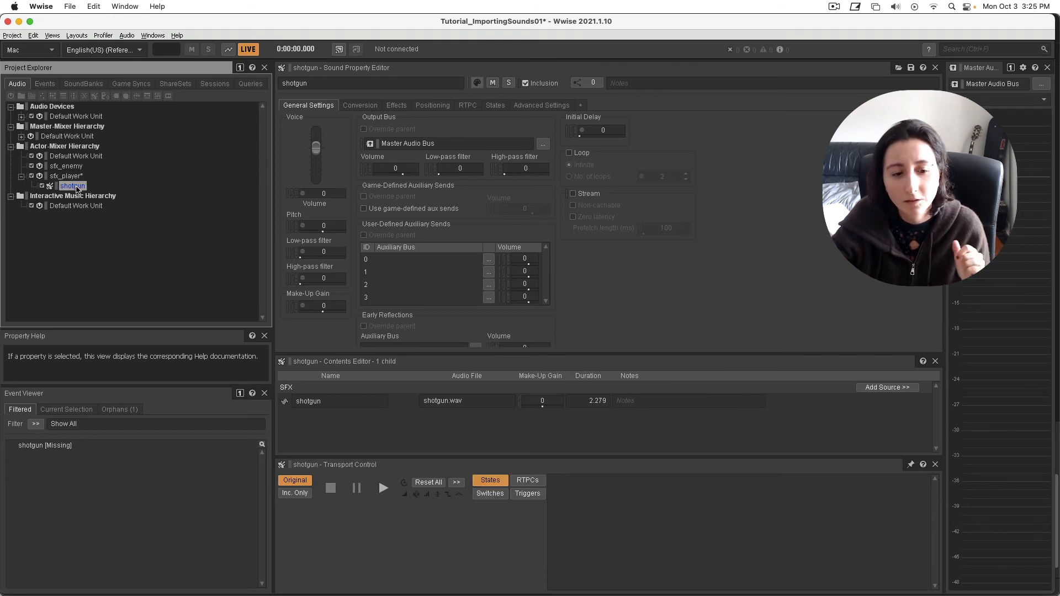
{"action": "left_click", "coordinate": [383, 489]}
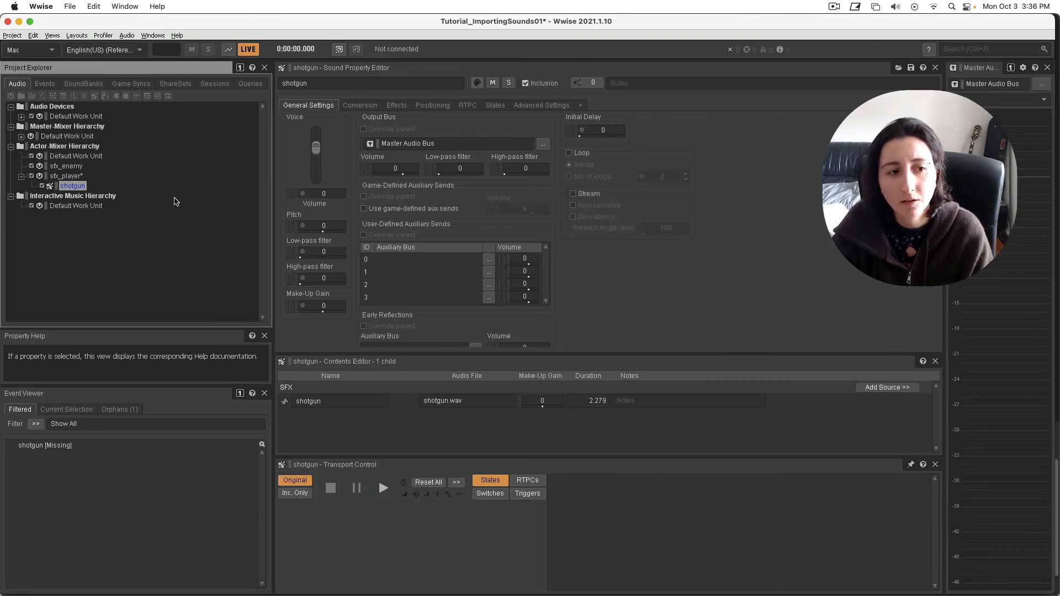
{"action": "left_click", "coordinate": [7, 37]}
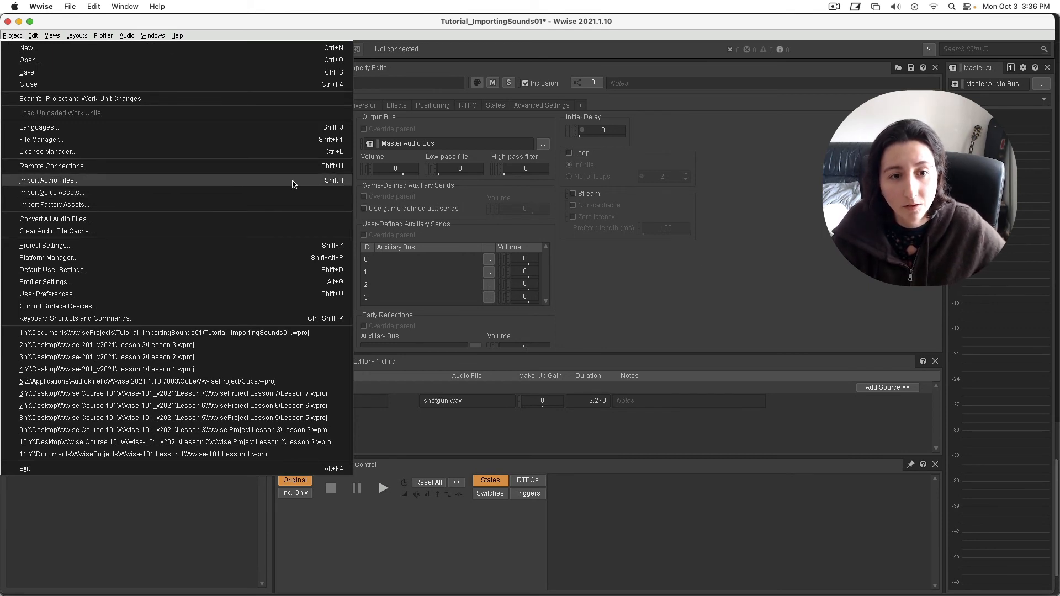
{"action": "left_click", "coordinate": [723, 289]}
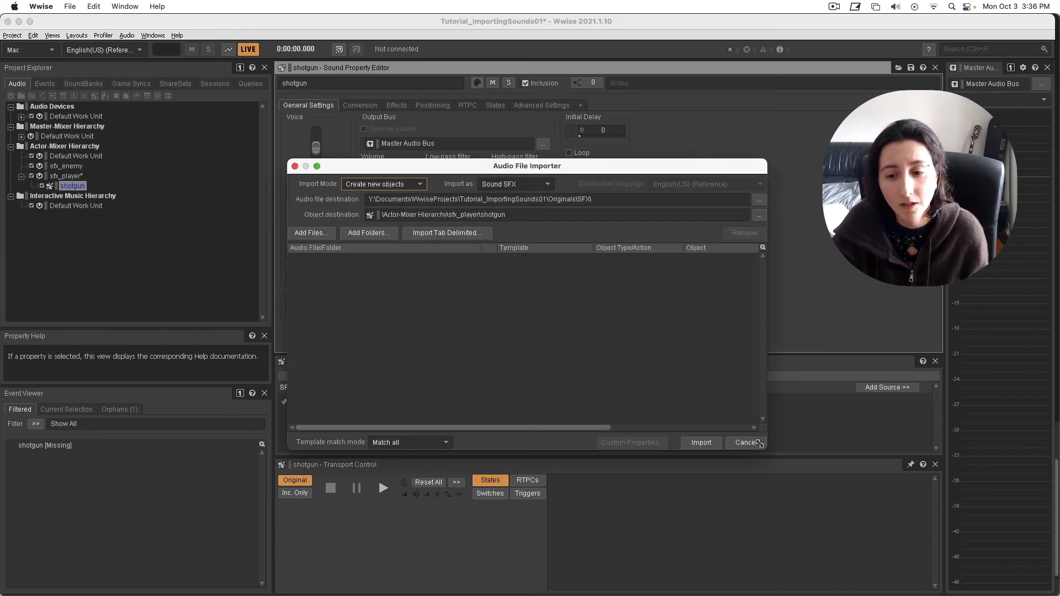
{"action": "left_click", "coordinate": [746, 442]}
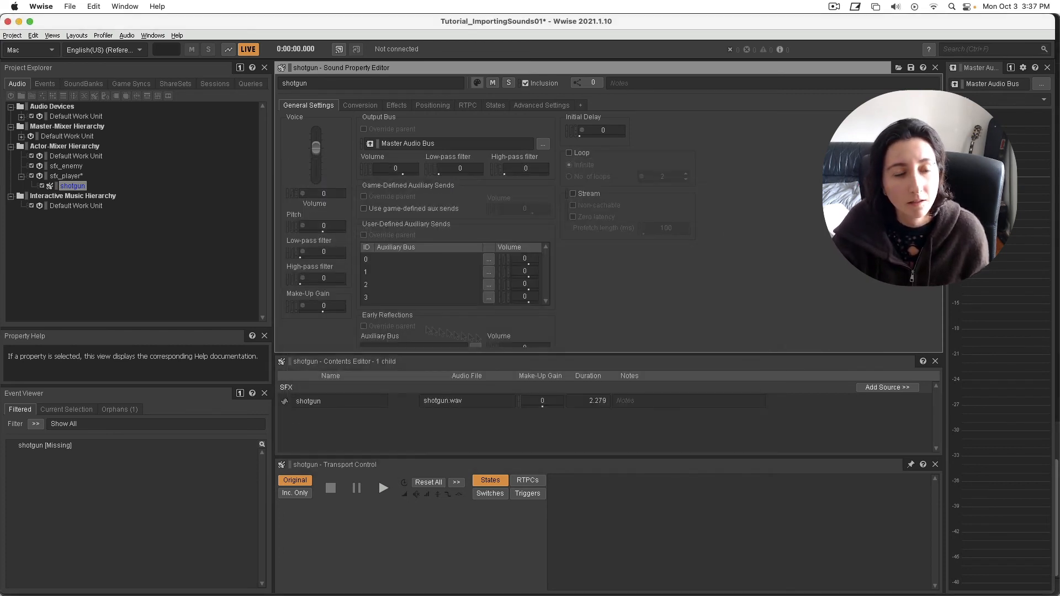
Step: Add the Test folder from Sounds to an audio file import targeting the sfx_player work unit
{"action": "left_click", "coordinate": [60, 175]}
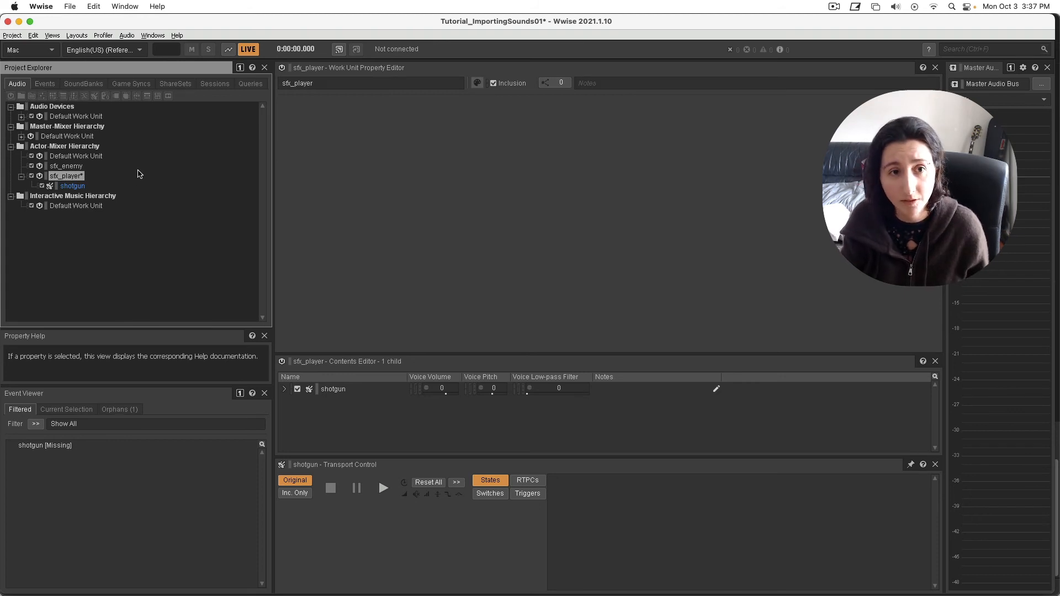
{"action": "key", "text": "shift+i"}
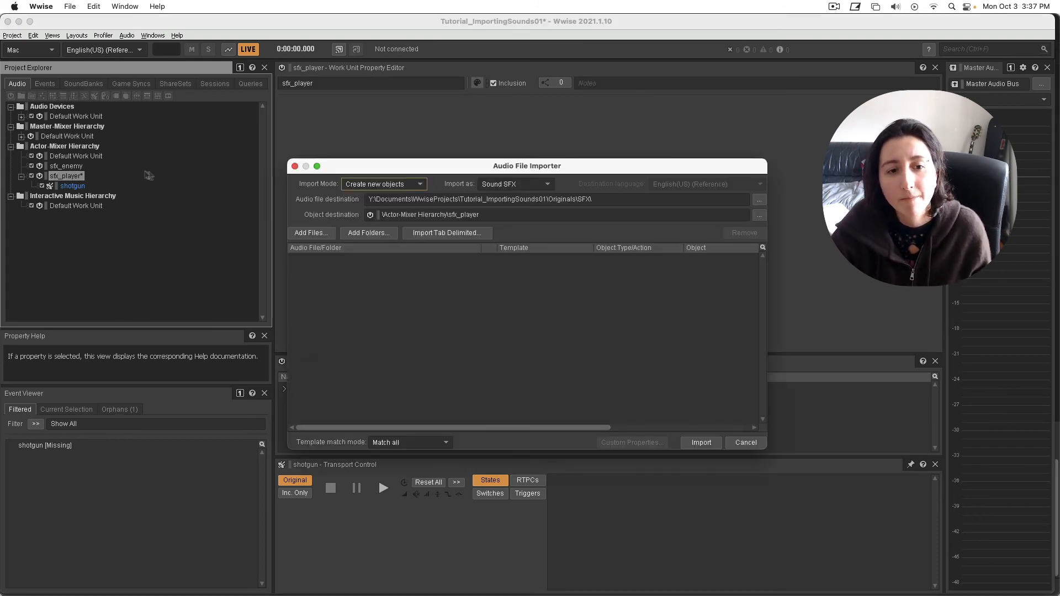
{"action": "left_click", "coordinate": [380, 239]}
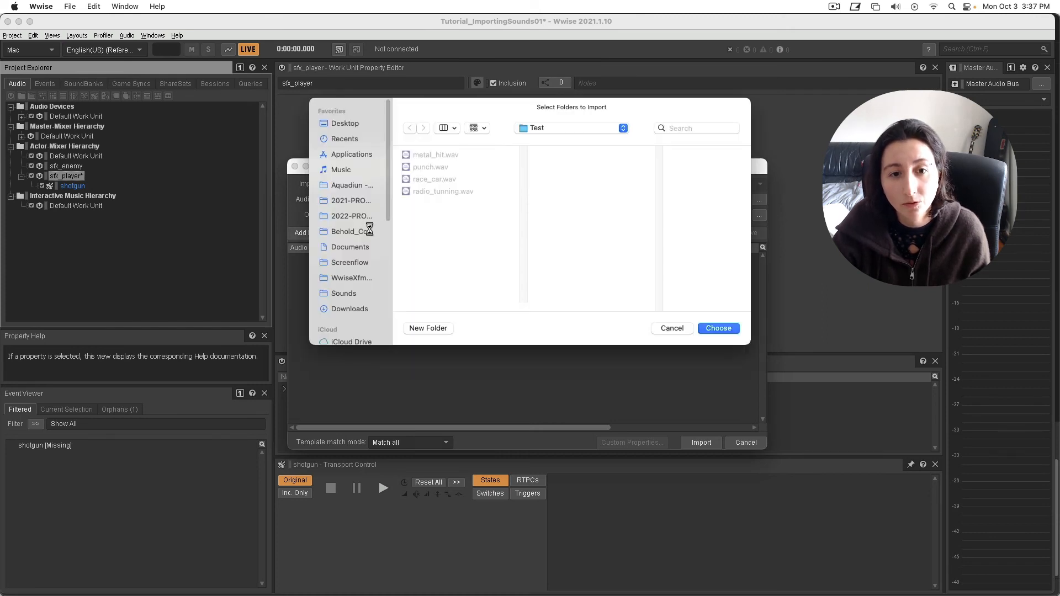
{"action": "left_click", "coordinate": [560, 128]}
{"action": "left_click", "coordinate": [562, 142]}
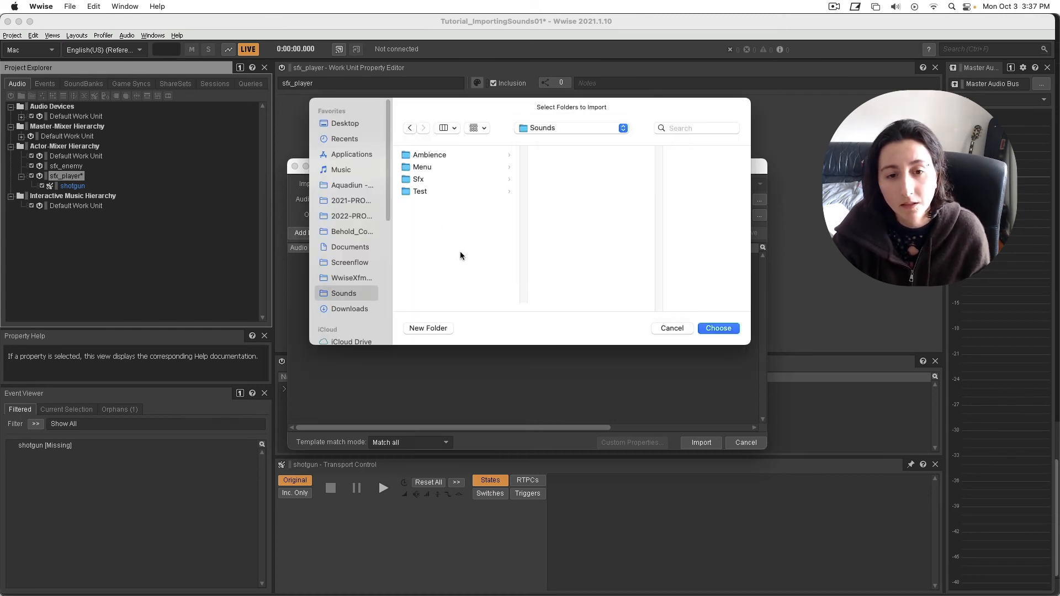
{"action": "left_click", "coordinate": [429, 191]}
{"action": "left_click", "coordinate": [718, 328]}
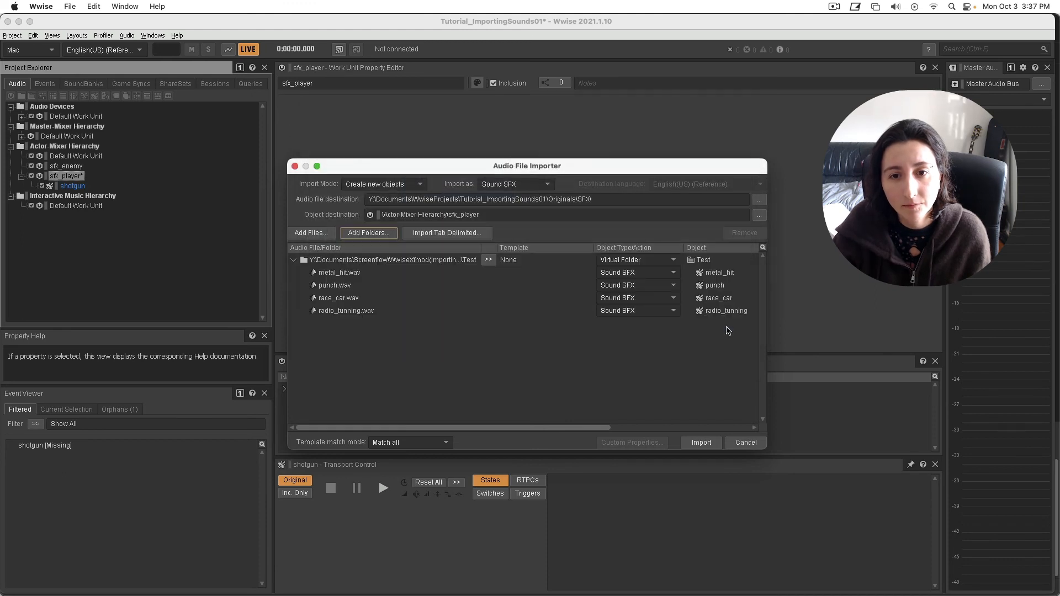
Step: Import the Test folder as a Virtual Folder, replacing the audio files already in the Originals folder
{"action": "left_click", "coordinate": [660, 260]}
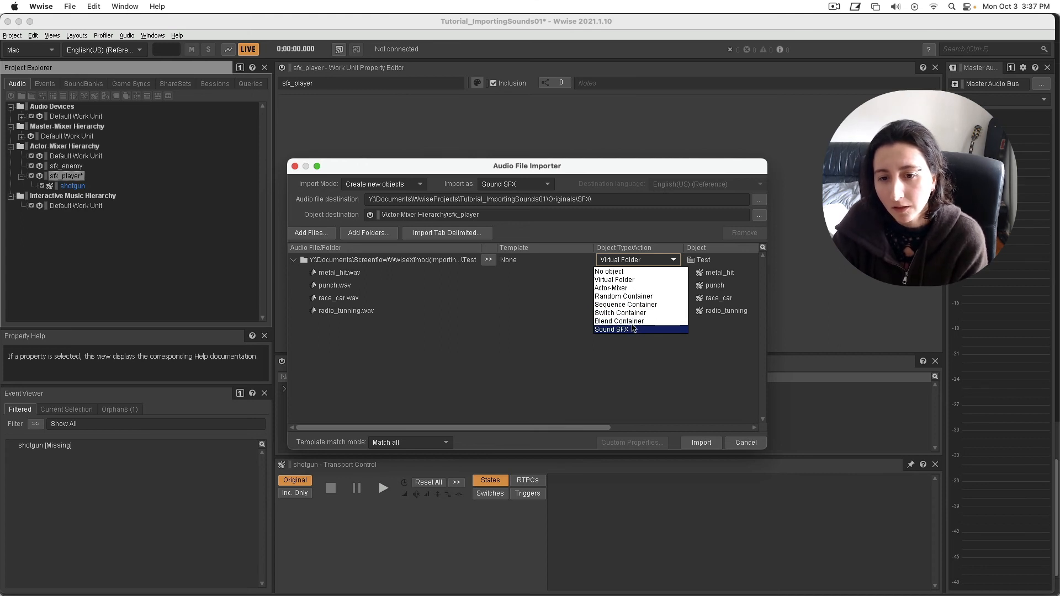
{"action": "left_click", "coordinate": [615, 280]}
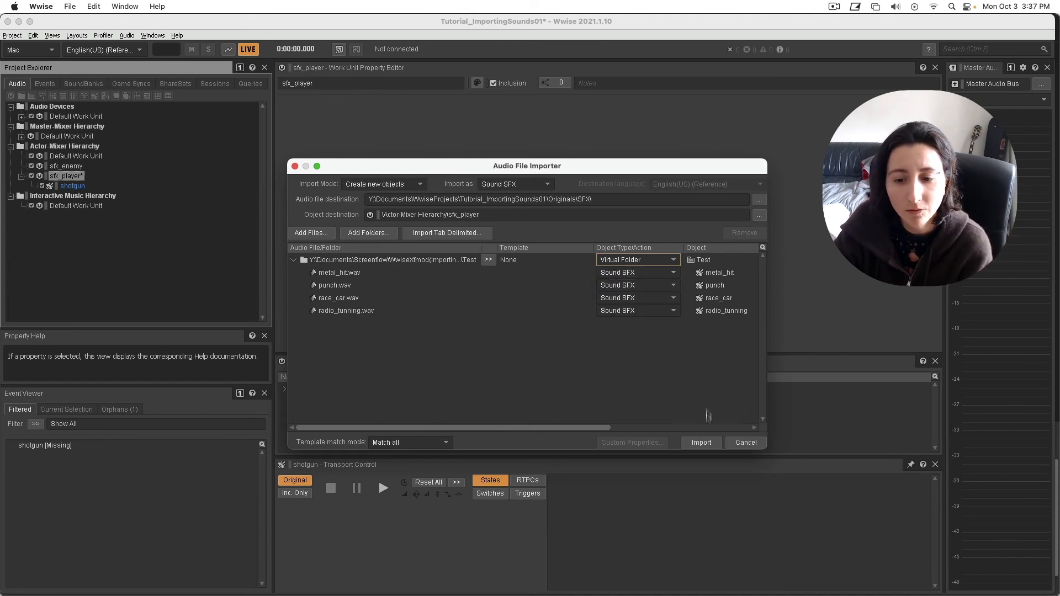
{"action": "left_click", "coordinate": [706, 444]}
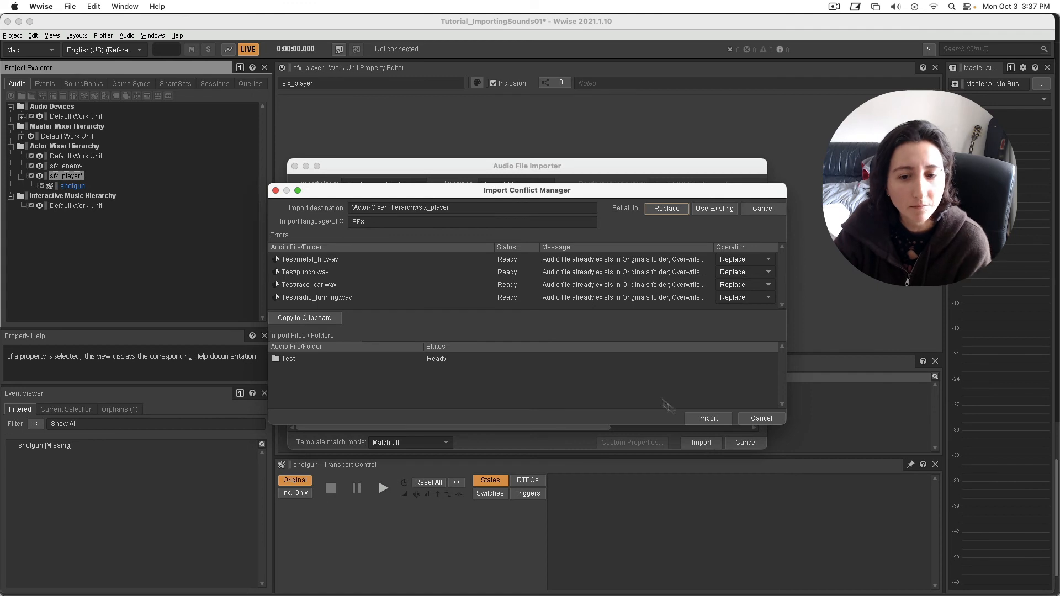
{"action": "left_click", "coordinate": [708, 418]}
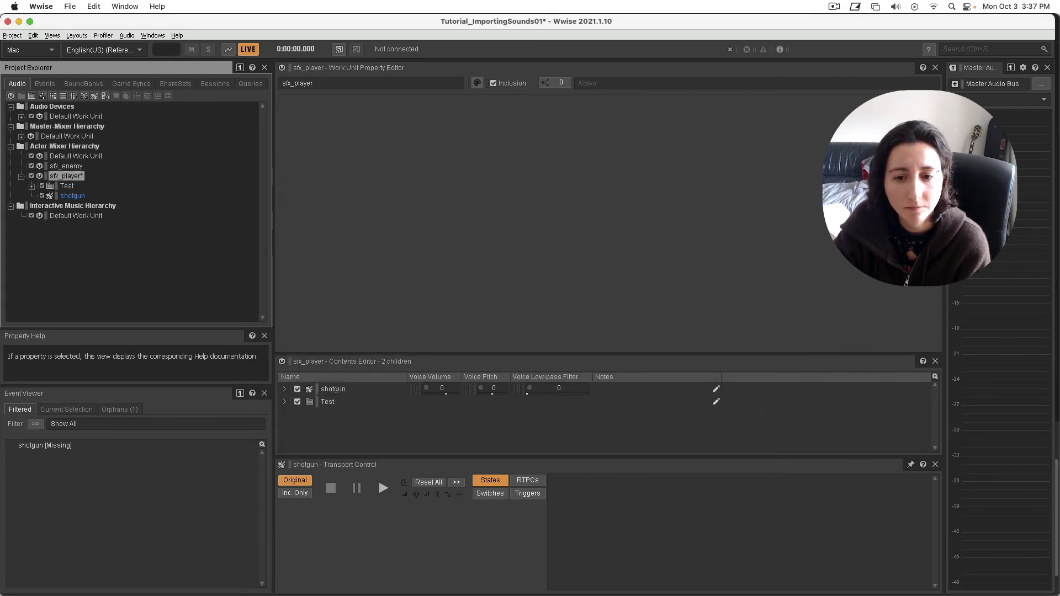
Step: Examine the sounds grouped inside the imported Test virtual folder under sfx_player
{"action": "left_click", "coordinate": [32, 186]}
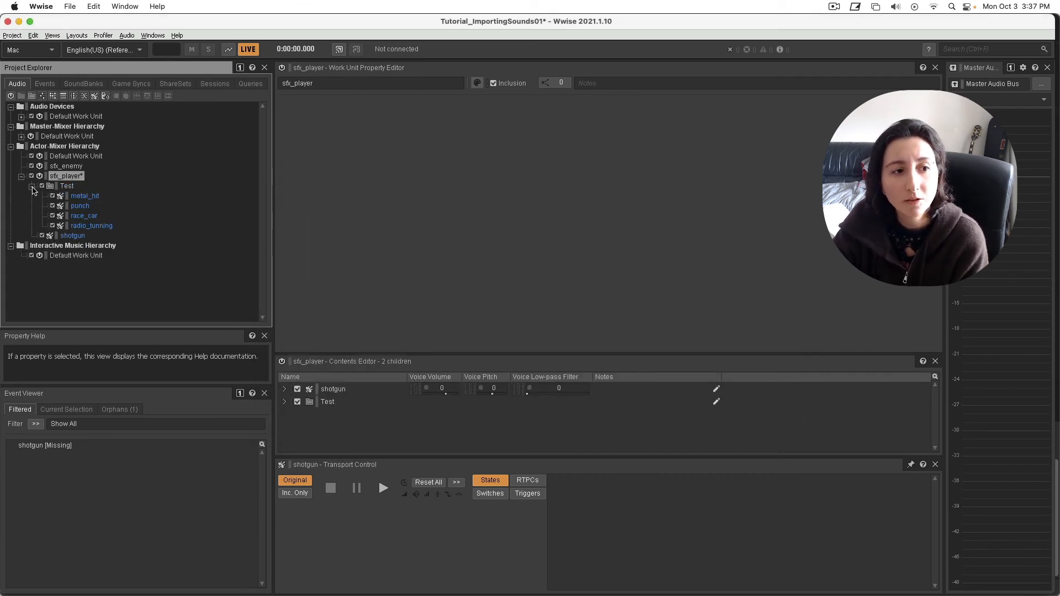
{"action": "left_click", "coordinate": [66, 186]}
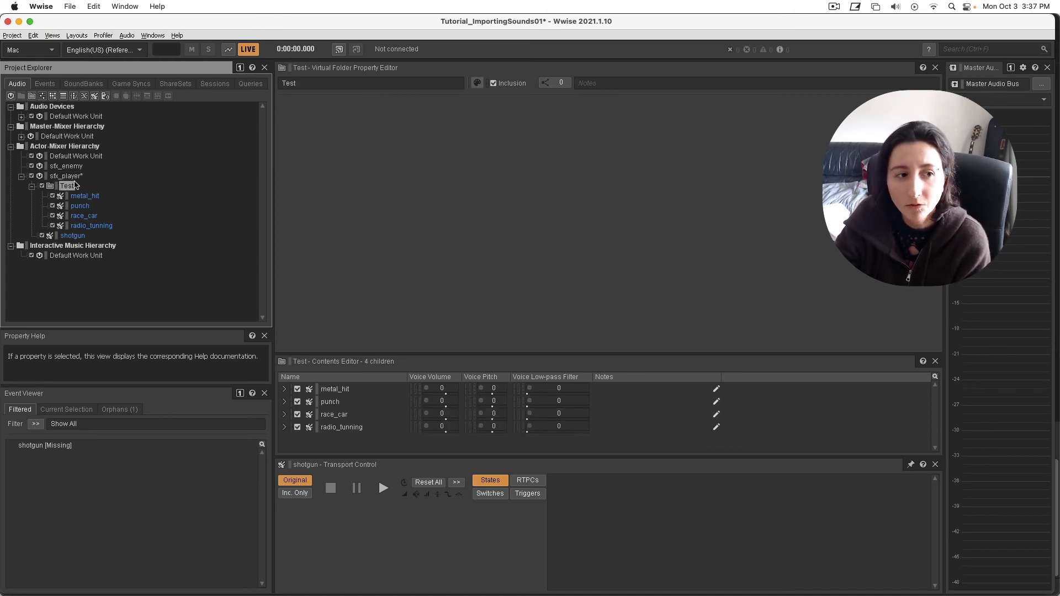
{"action": "left_click", "coordinate": [32, 186]}
{"action": "left_click", "coordinate": [32, 187]}
{"action": "left_click", "coordinate": [32, 187]}
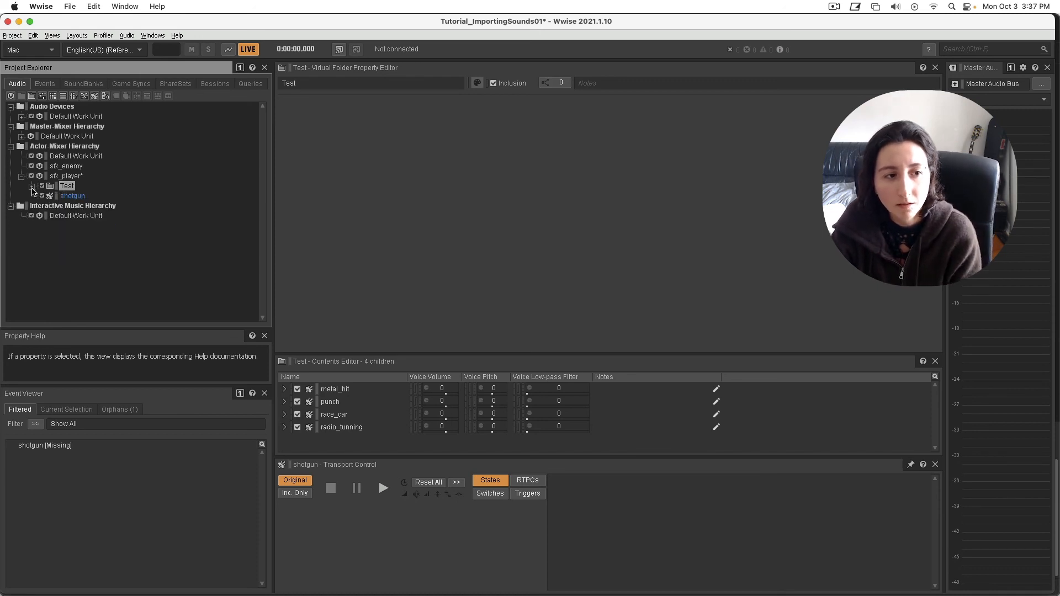
{"action": "left_click", "coordinate": [32, 187]}
{"action": "left_click", "coordinate": [32, 187]}
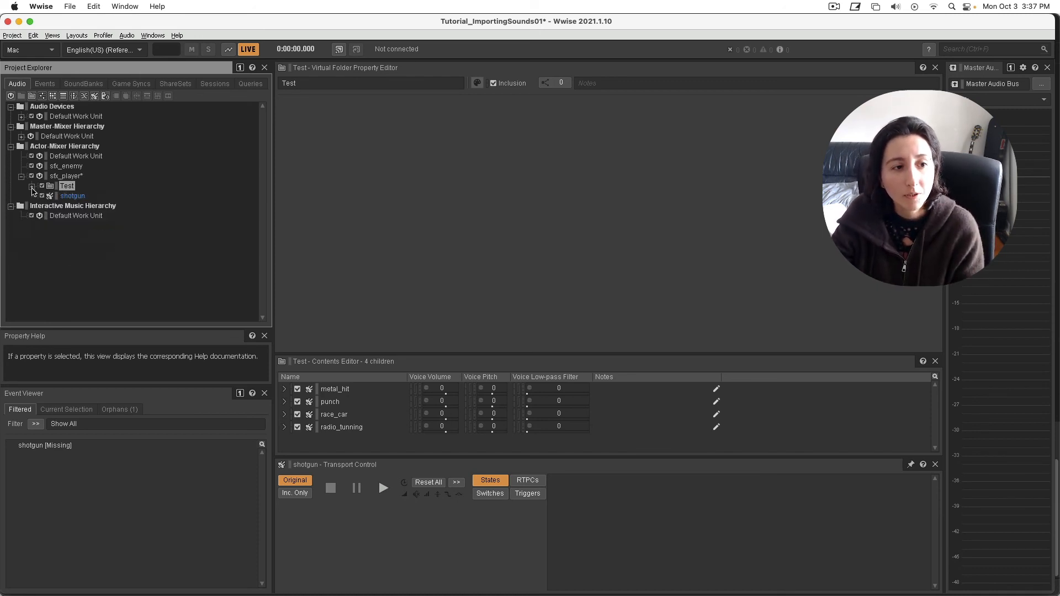
{"action": "left_click", "coordinate": [32, 187]}
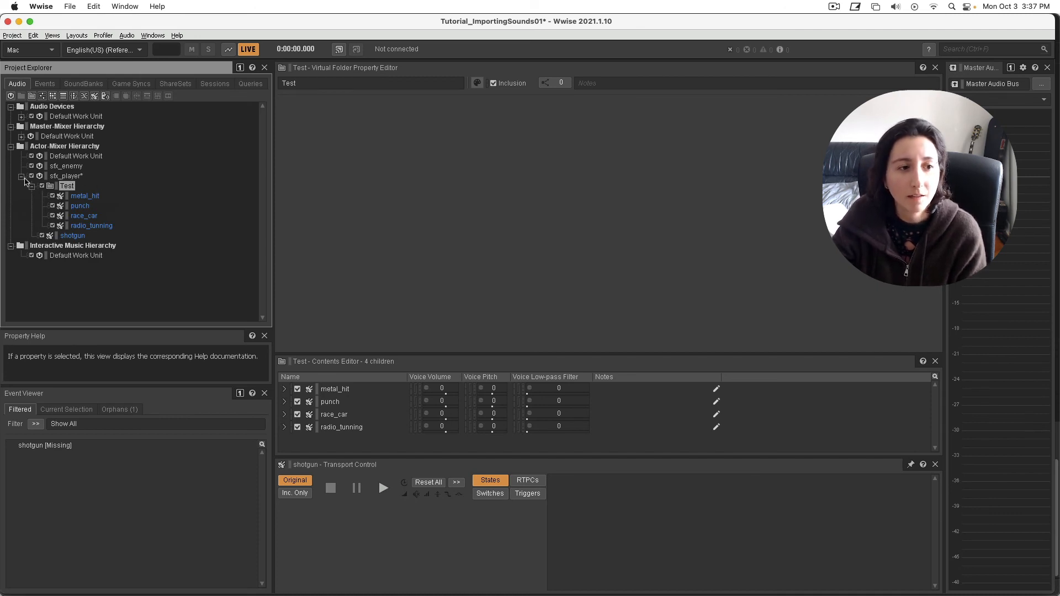
{"action": "left_click", "coordinate": [107, 186]}
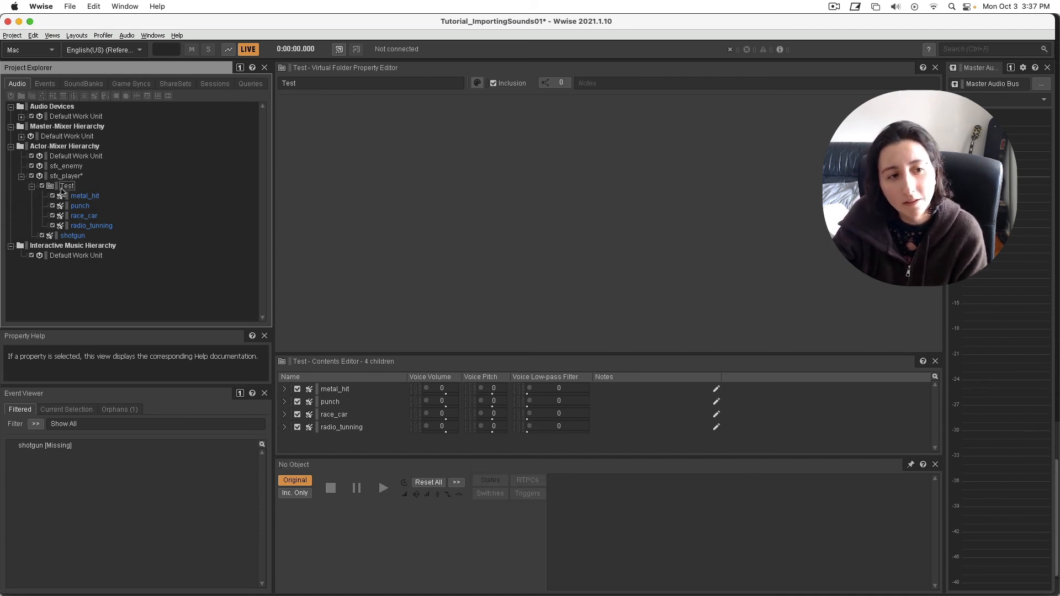
{"action": "left_click", "coordinate": [67, 186]}
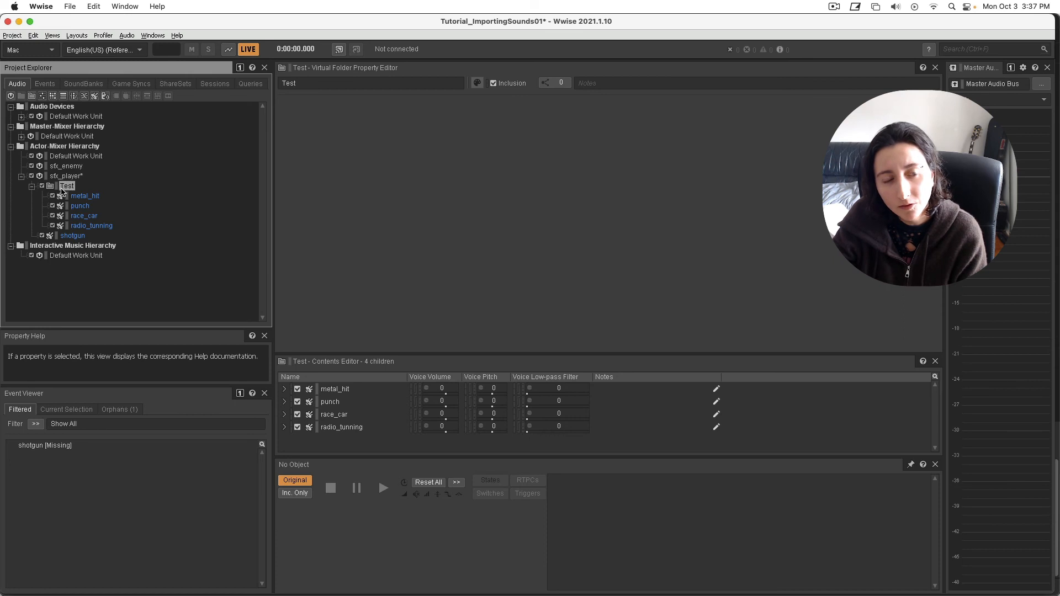
{"action": "left_click", "coordinate": [31, 186]}
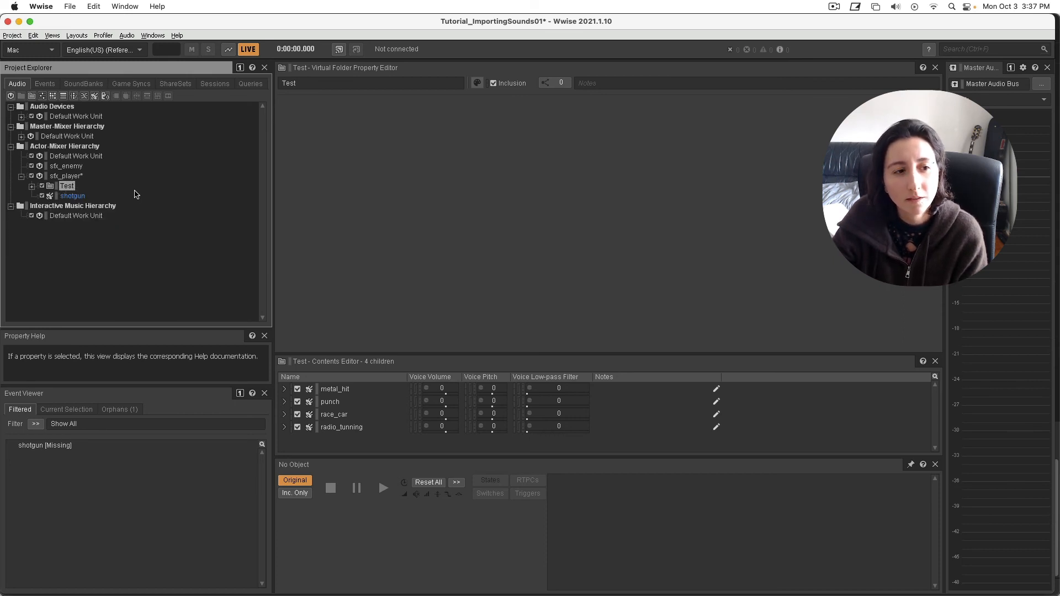
Step: Import the Test folder into the sfx_player work unit again as an Actor-Mixer, replacing the existing original audio files
{"action": "left_click", "coordinate": [73, 177]}
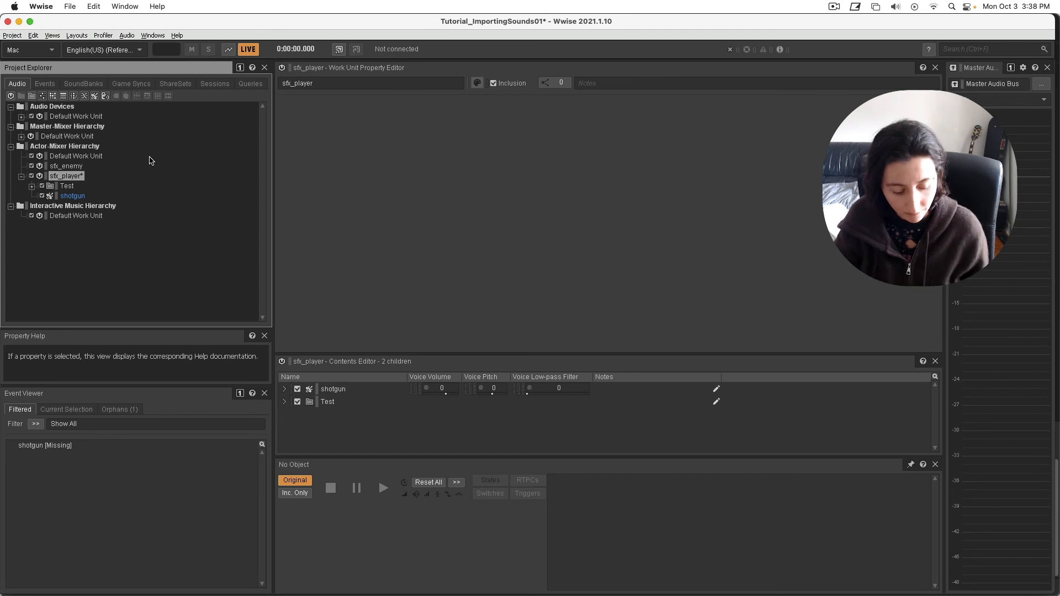
{"action": "key", "text": "shift+i"}
{"action": "left_click", "coordinate": [363, 232]}
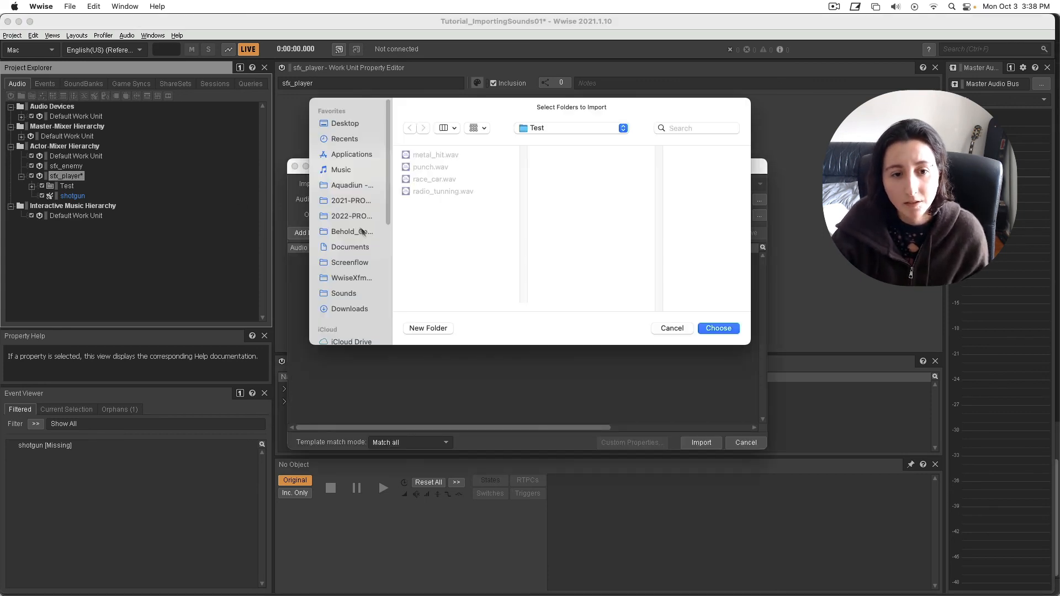
{"action": "left_click", "coordinate": [719, 328]}
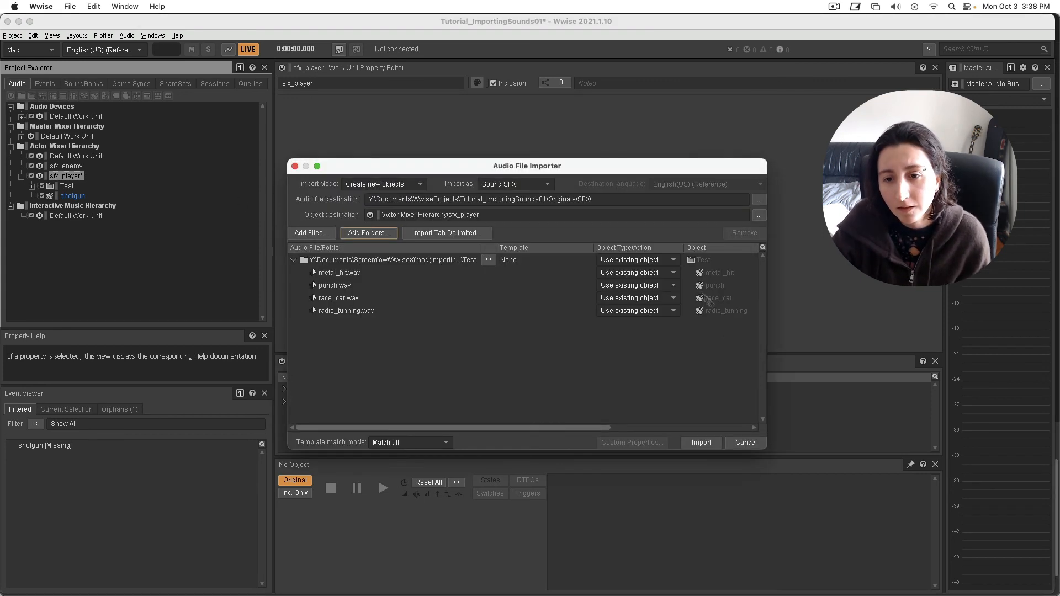
{"action": "left_click", "coordinate": [655, 261]}
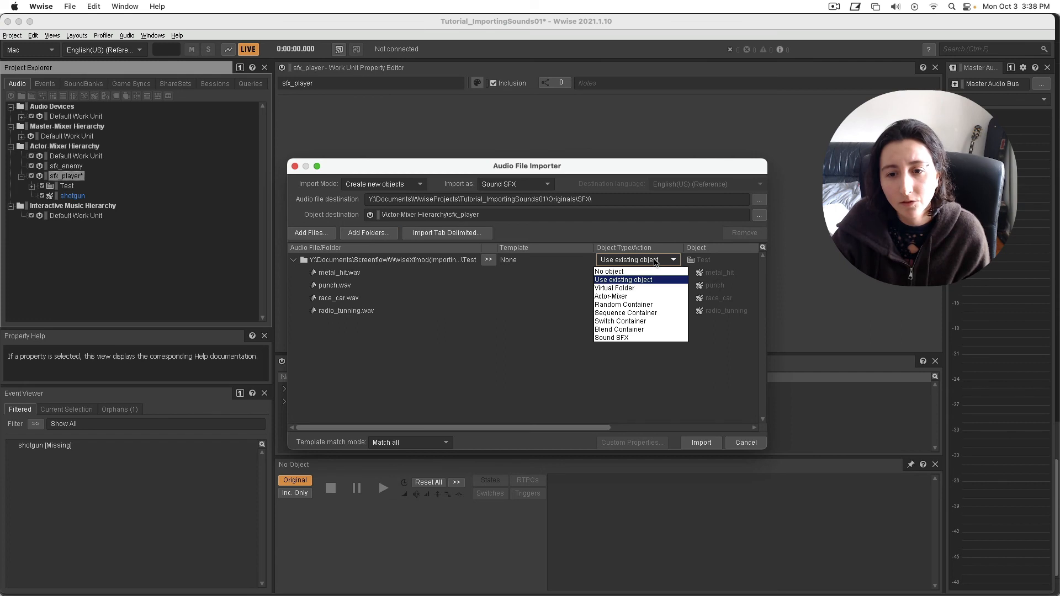
{"action": "left_click", "coordinate": [643, 297]}
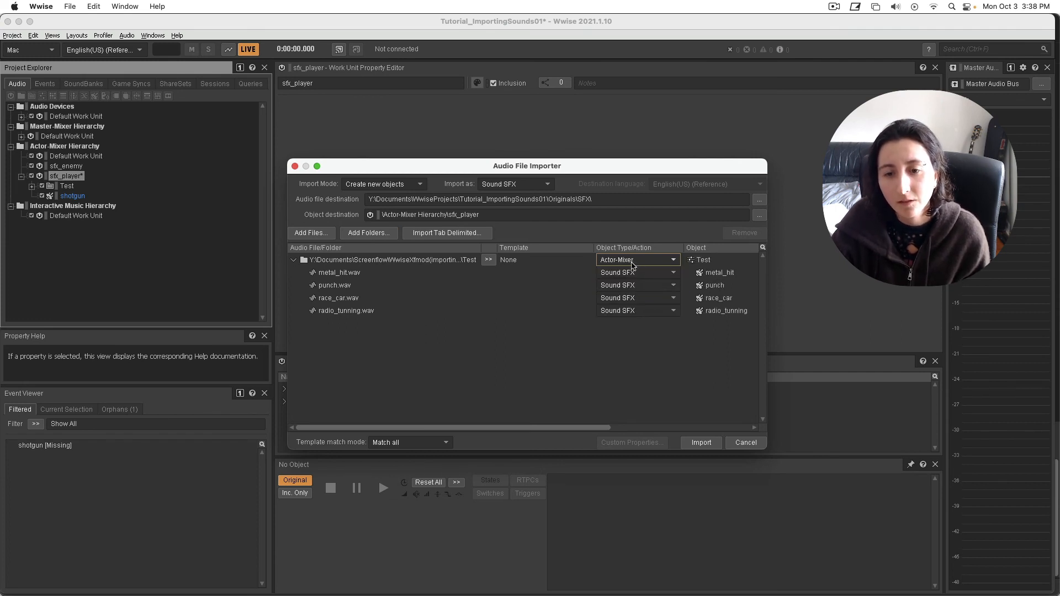
{"action": "left_click", "coordinate": [701, 443]}
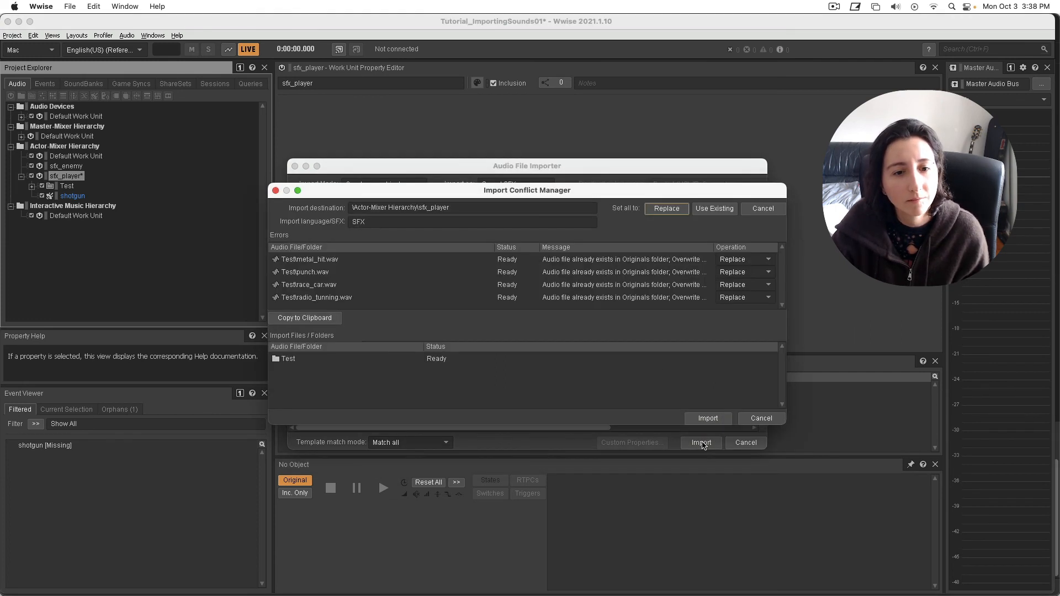
{"action": "left_click", "coordinate": [707, 419]}
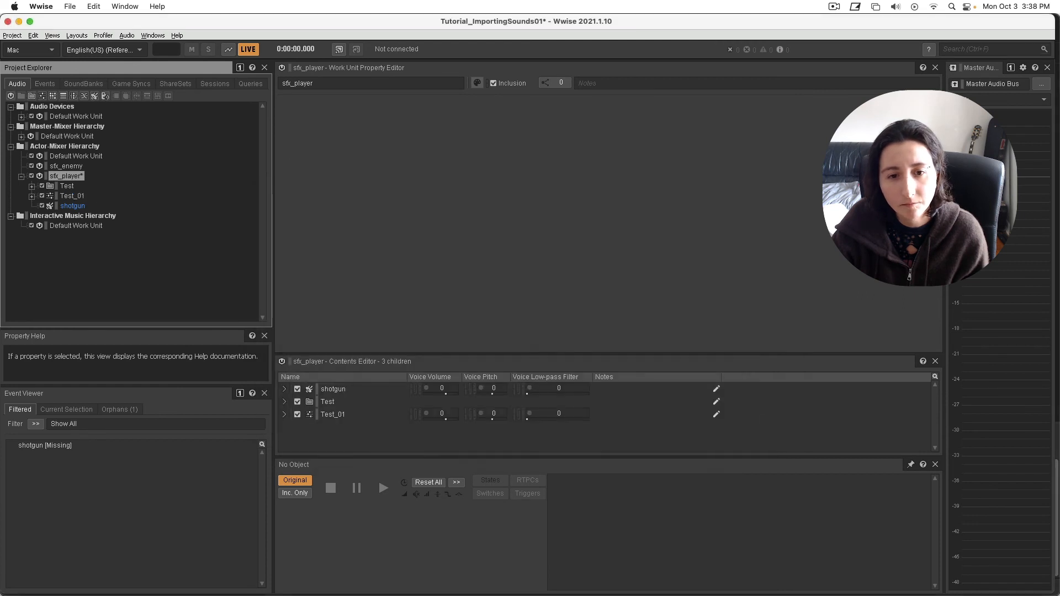
Step: Examine the properties and child sounds of the imported Test_01 Actor-Mixer under sfx_player
{"action": "left_click", "coordinate": [74, 196]}
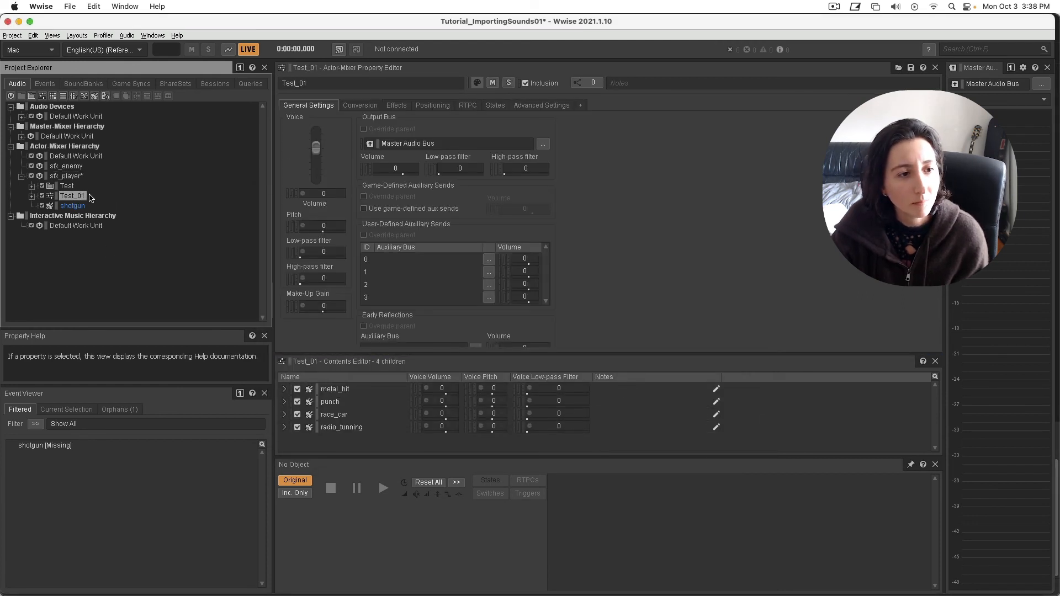
{"action": "left_click", "coordinate": [32, 197]}
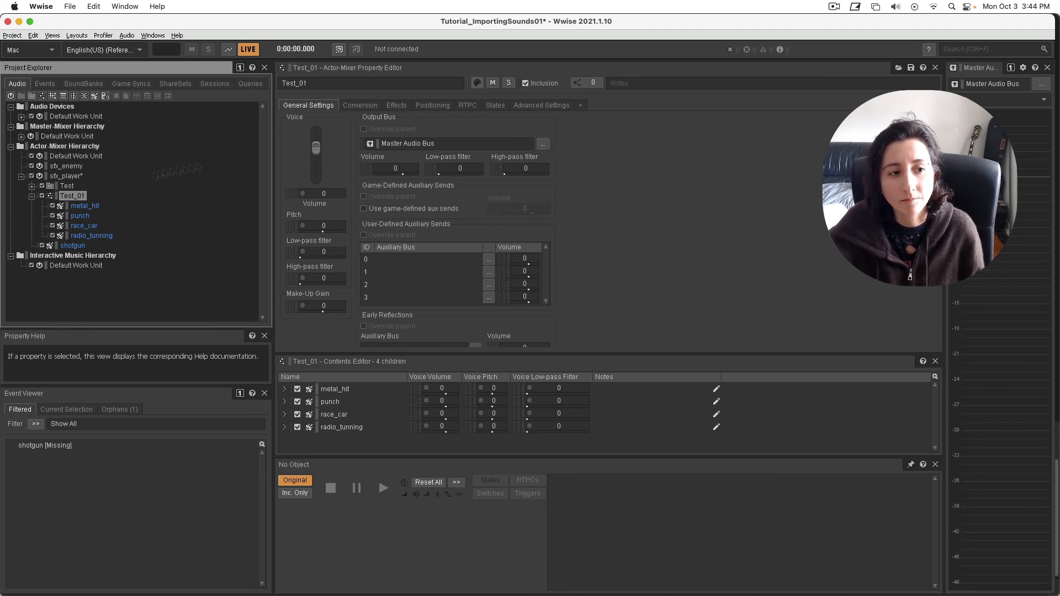
{"action": "left_click", "coordinate": [33, 197]}
{"action": "left_click", "coordinate": [185, 197]}
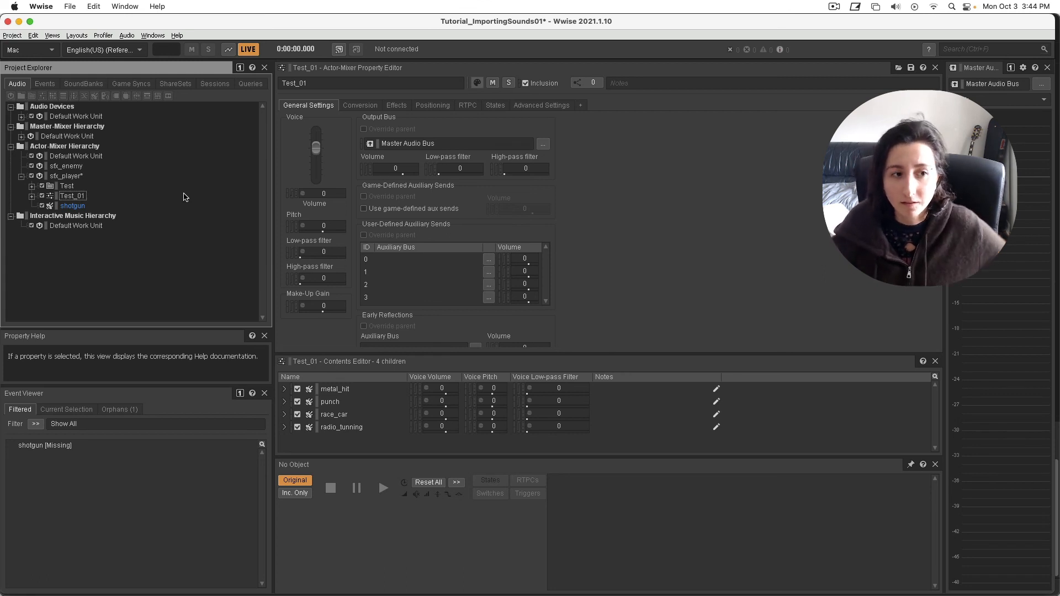
{"action": "left_click", "coordinate": [69, 207]}
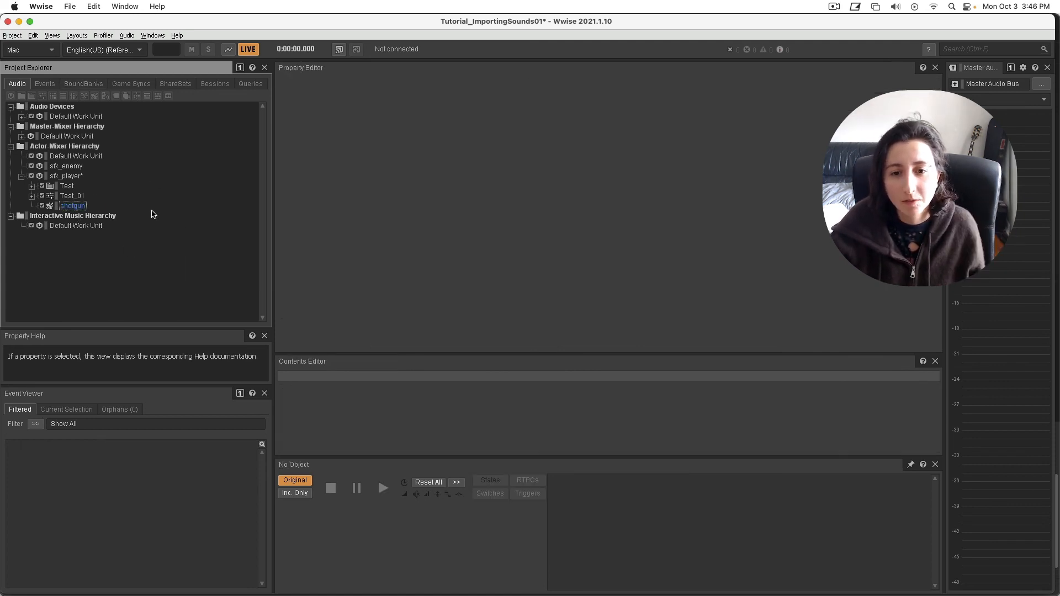
Step: Create a work unit named SFX inside the Events hierarchy's Default Work Unit
{"action": "left_click", "coordinate": [42, 87]}
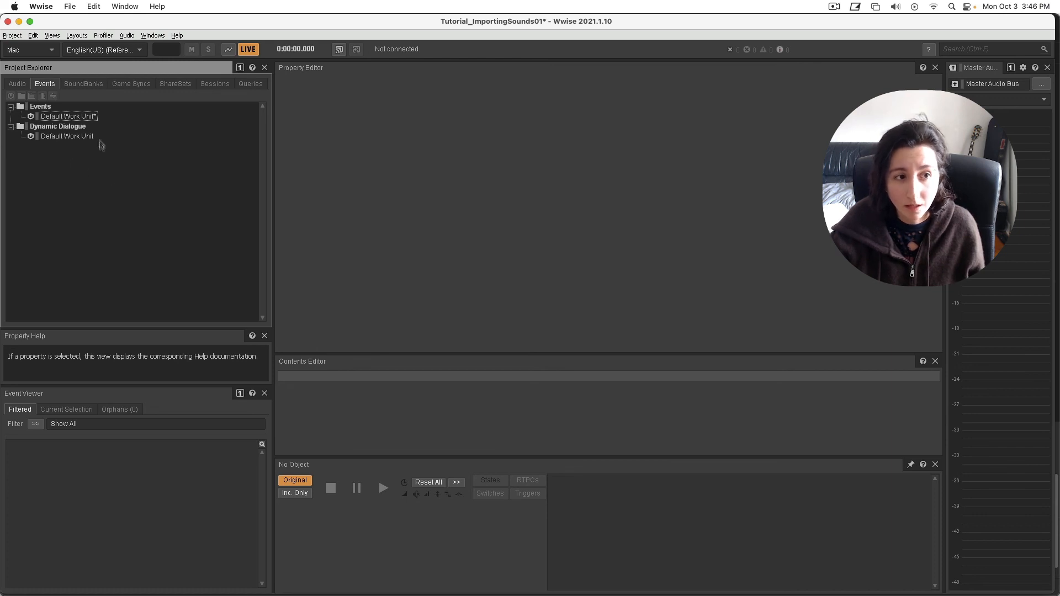
{"action": "left_click", "coordinate": [79, 116]}
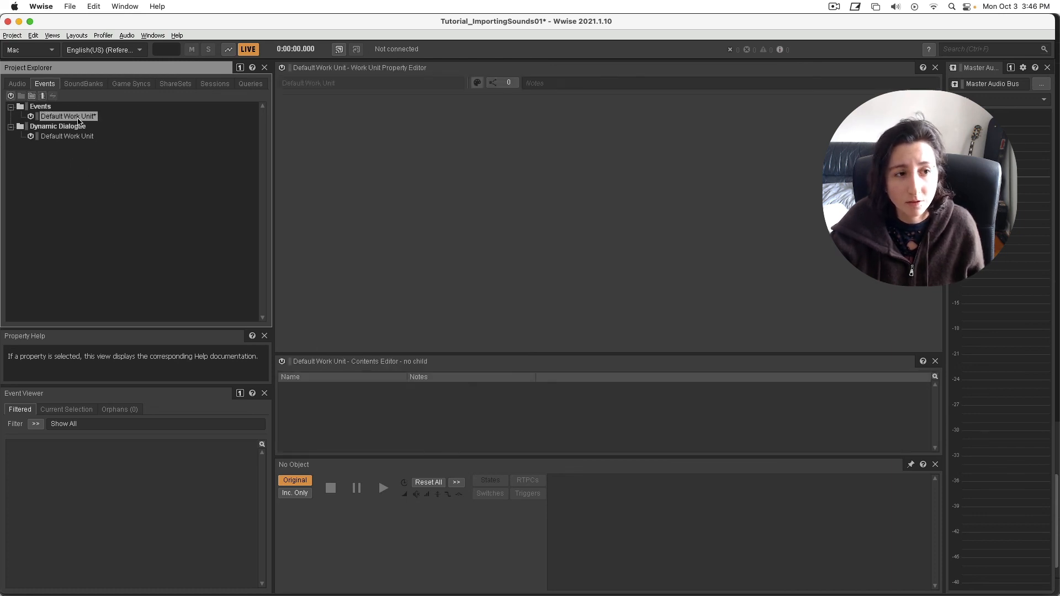
{"action": "left_click", "coordinate": [16, 84]}
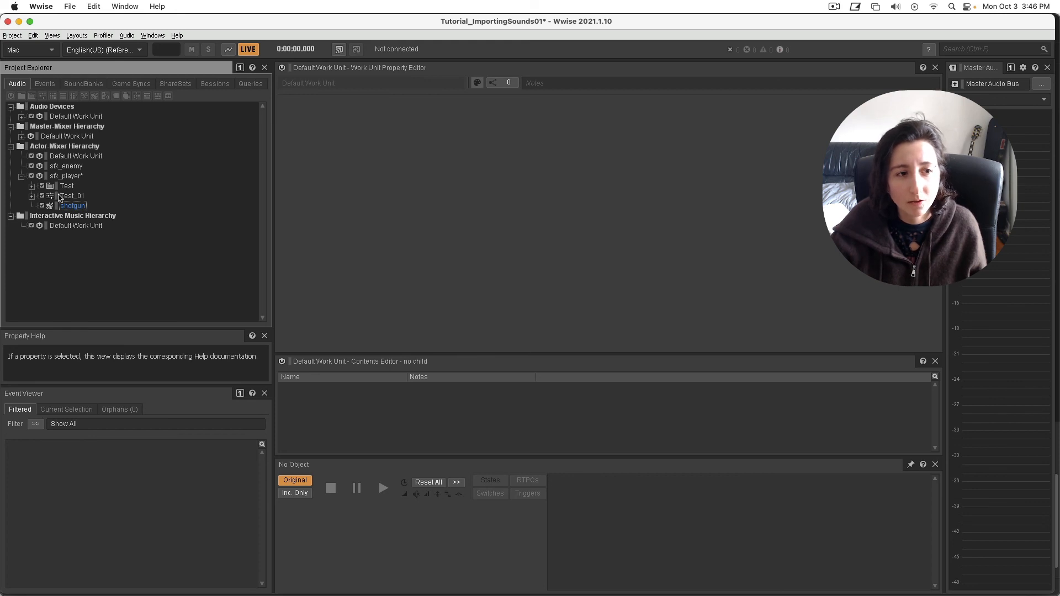
{"action": "left_click", "coordinate": [45, 84]}
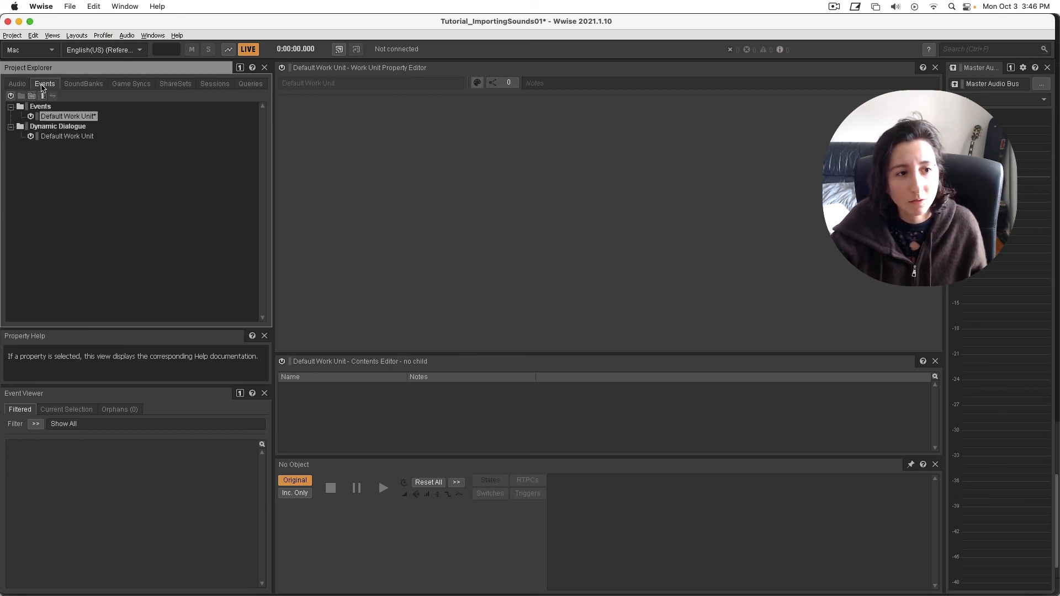
{"action": "right_click", "coordinate": [61, 117]}
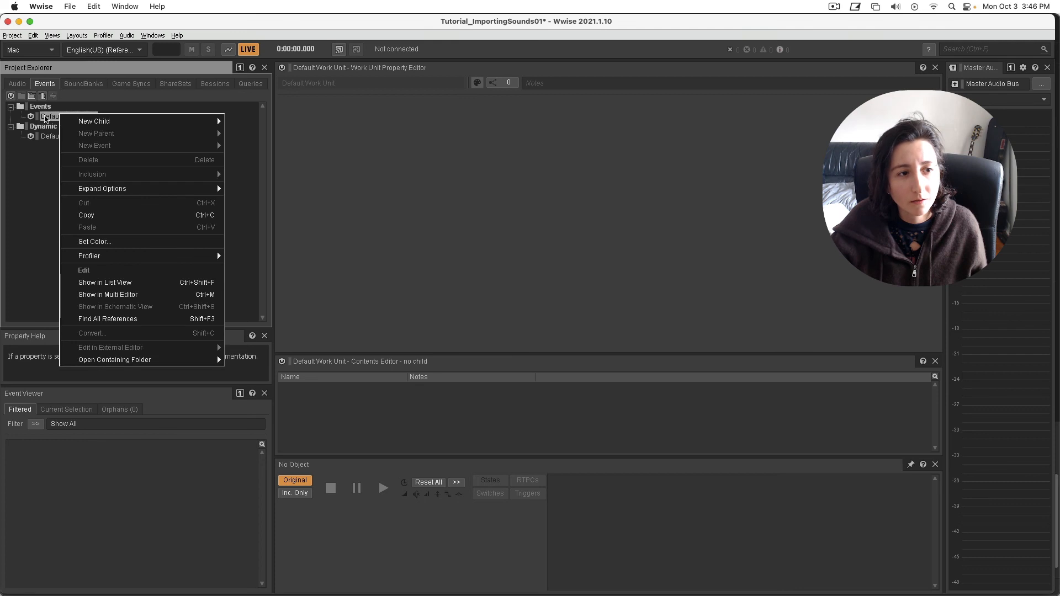
{"action": "left_click", "coordinate": [46, 118]}
{"action": "left_click", "coordinate": [10, 96]}
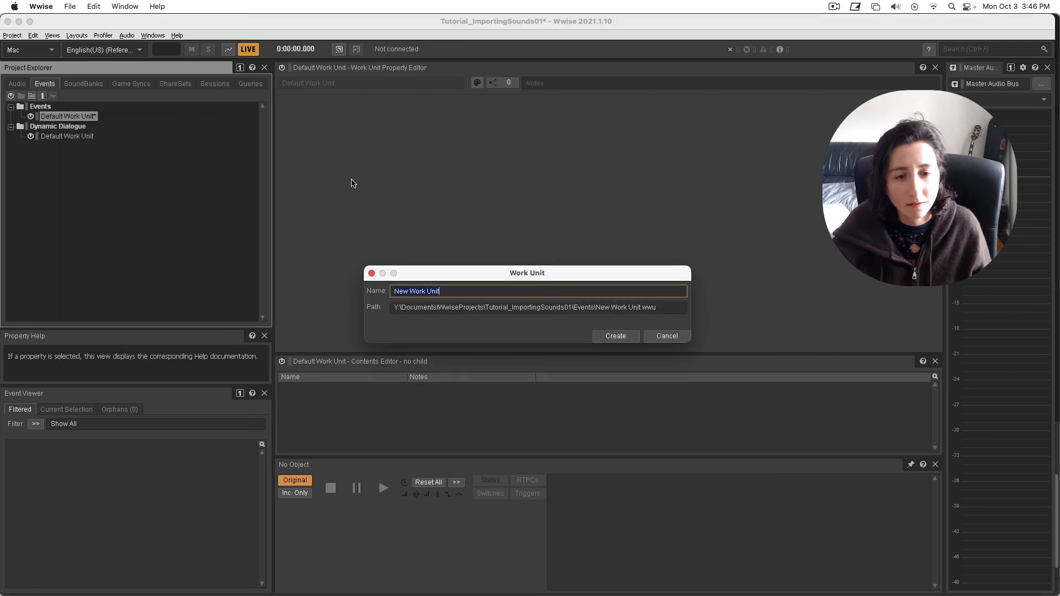
{"action": "type", "text": "SFX"}
{"action": "key", "text": "Return"}
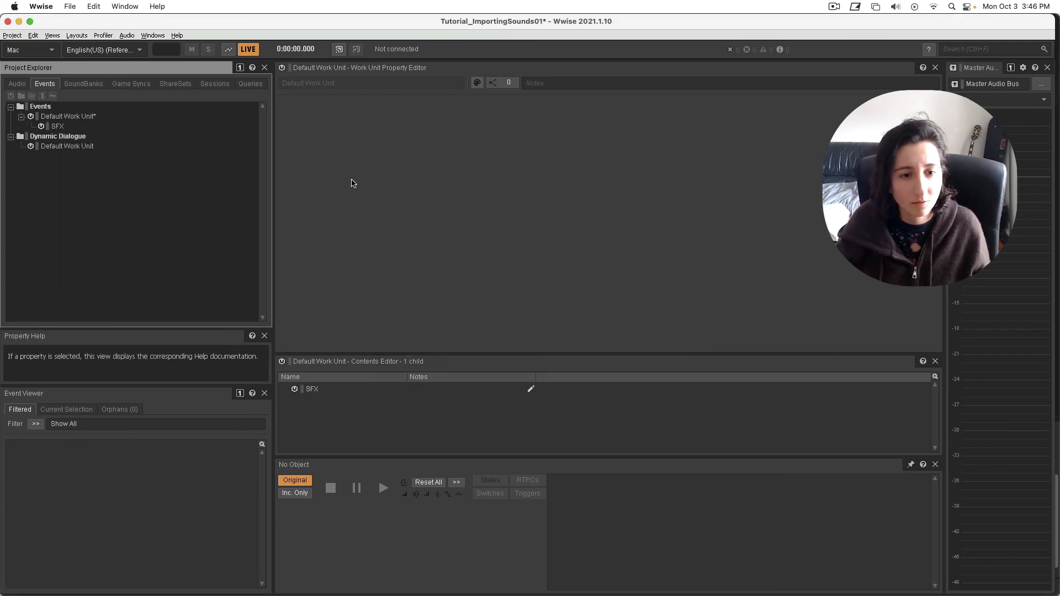
Step: Move the SFX work unit out of the Default Work Unit to sit directly under Events
{"action": "left_click", "coordinate": [56, 126]}
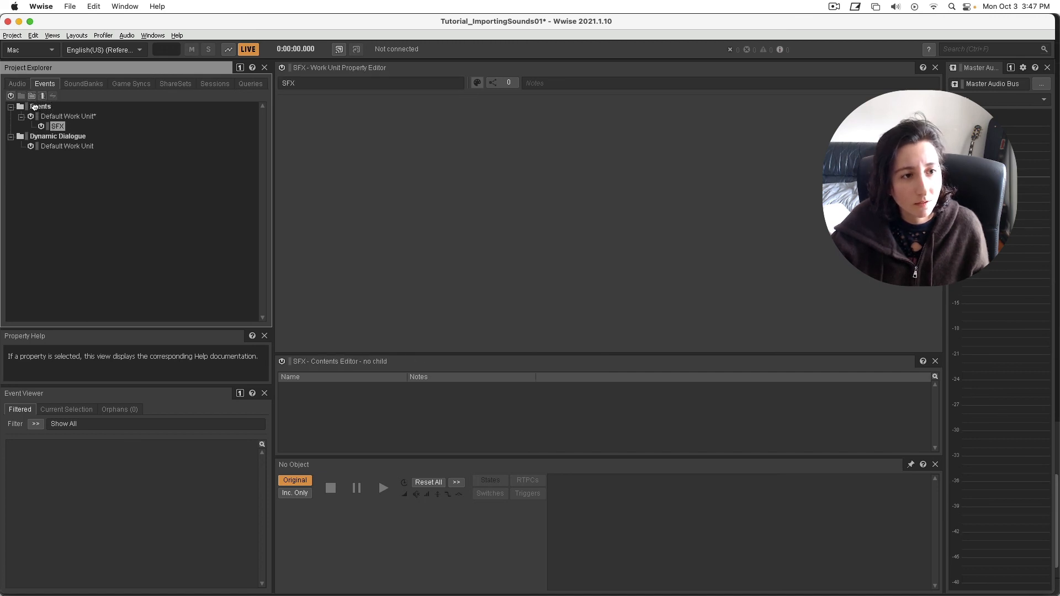
{"action": "left_click_drag", "start_coordinate": [34, 107], "coordinate": [34, 106]}
{"action": "left_click", "coordinate": [43, 126]}
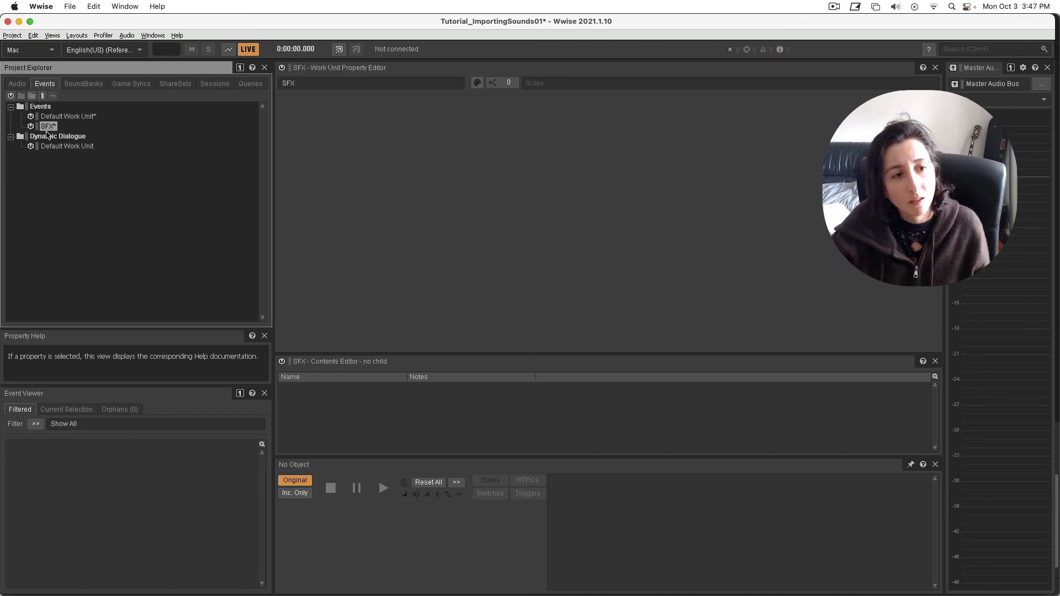
Step: Create a child work unit named sfx_player inside the SFX events work unit
{"action": "left_click", "coordinate": [12, 85]}
{"action": "left_click", "coordinate": [45, 83]}
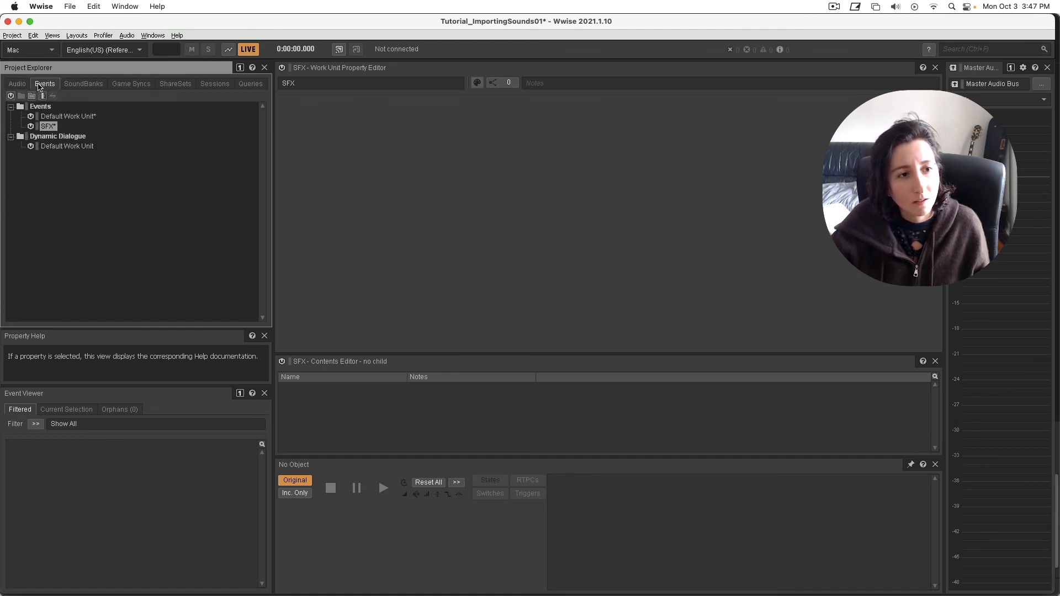
{"action": "right_click", "coordinate": [50, 128]}
{"action": "mouse_move", "coordinate": [105, 134]}
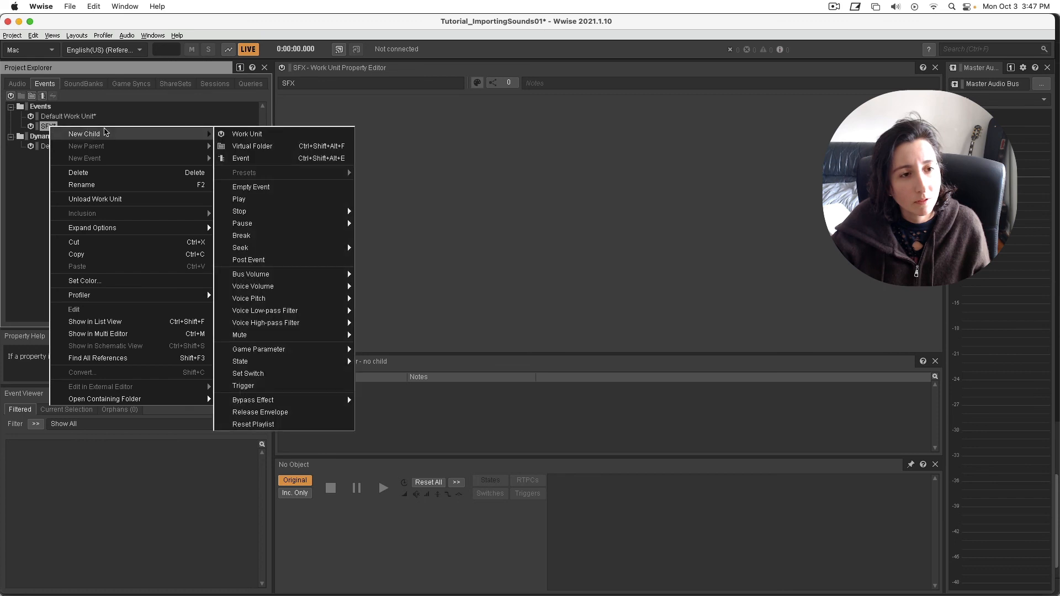
{"action": "left_click", "coordinate": [255, 134]}
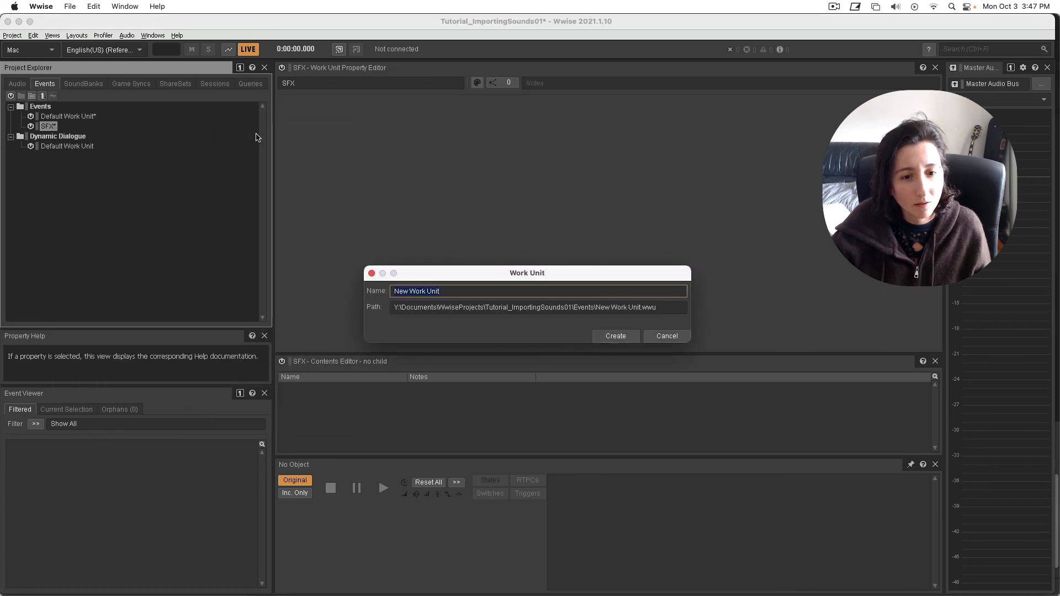
{"action": "type", "text": "sfx"}
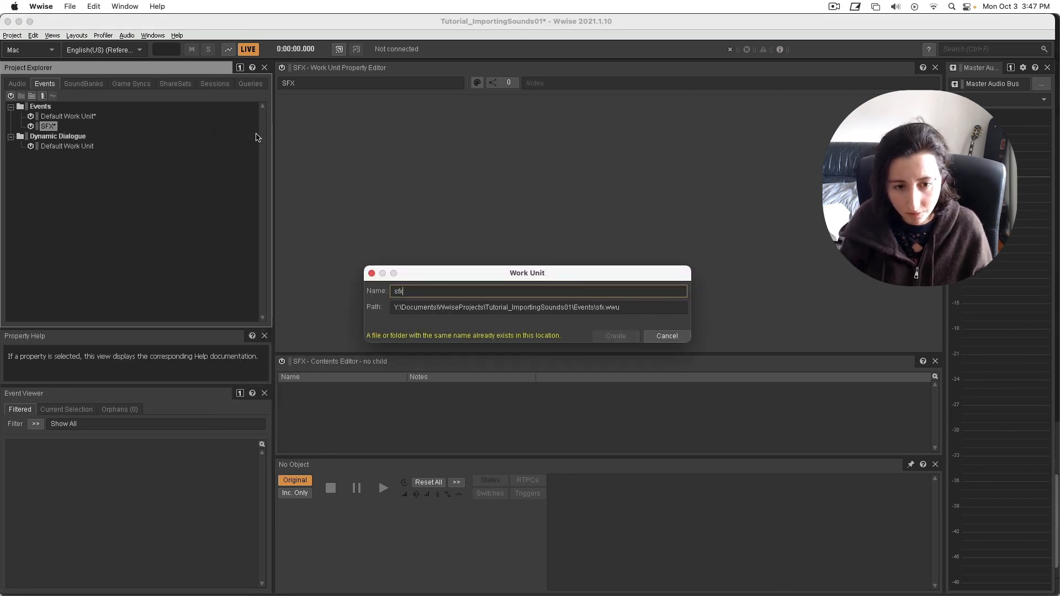
{"action": "type", "text": "_player"}
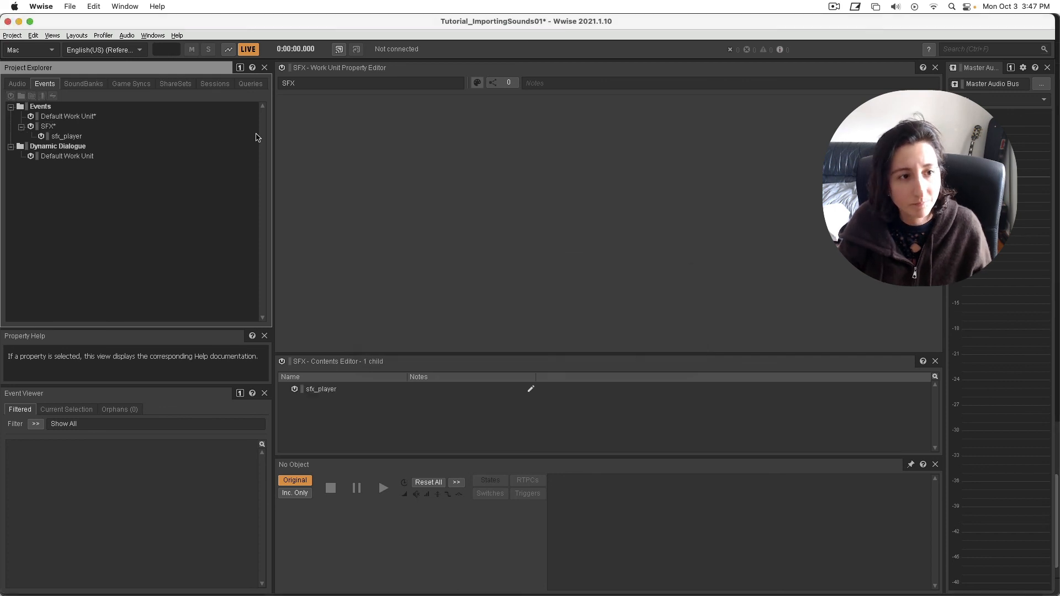
{"action": "key", "text": "Return"}
Step: Add a new event named shotgun to the sfx_player events work unit
{"action": "left_click", "coordinate": [66, 136]}
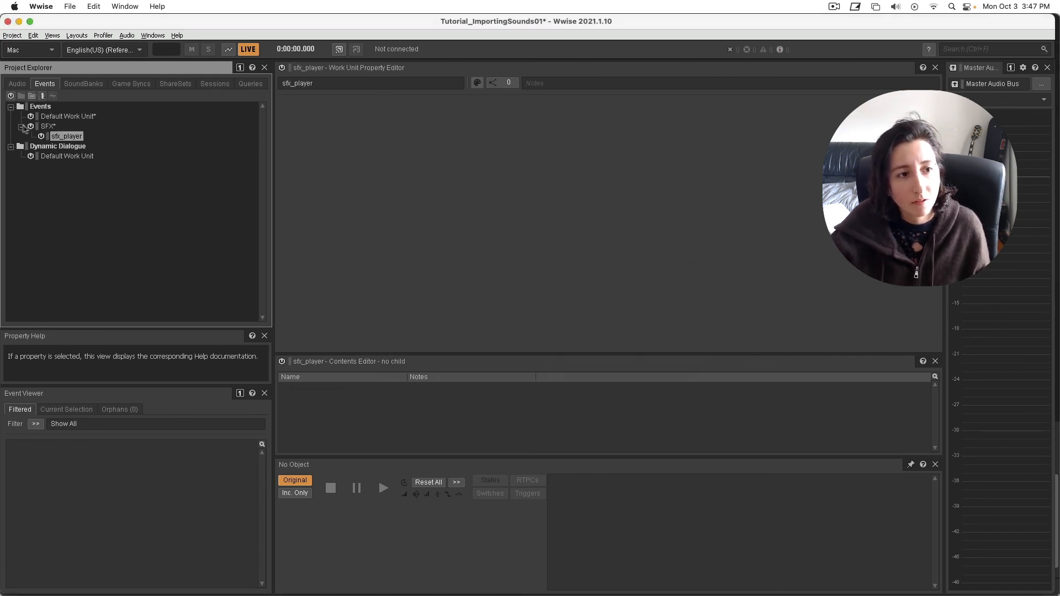
{"action": "left_click", "coordinate": [43, 97]}
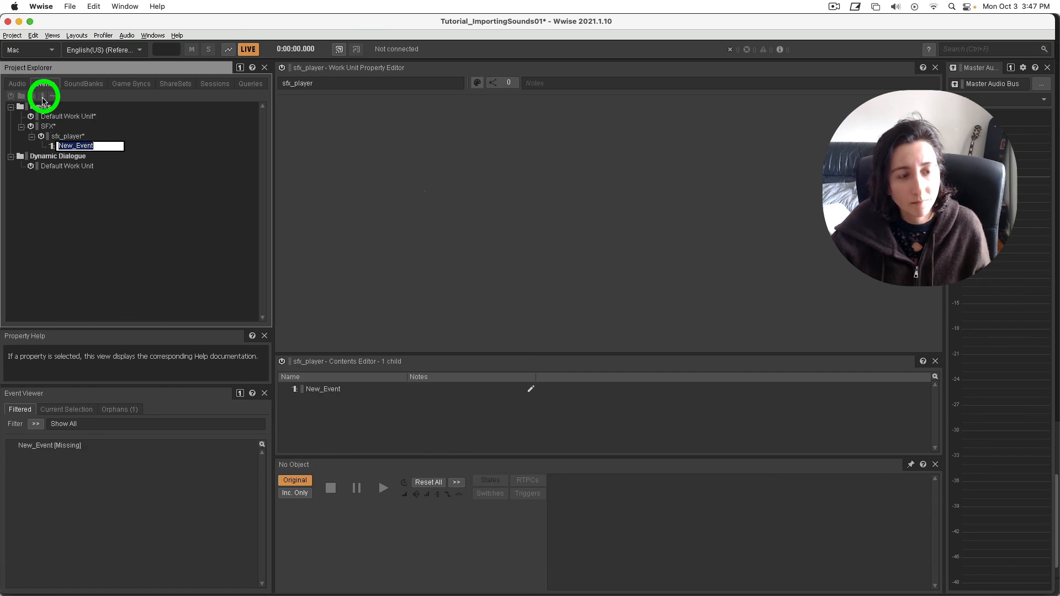
{"action": "type", "text": "shotgun"}
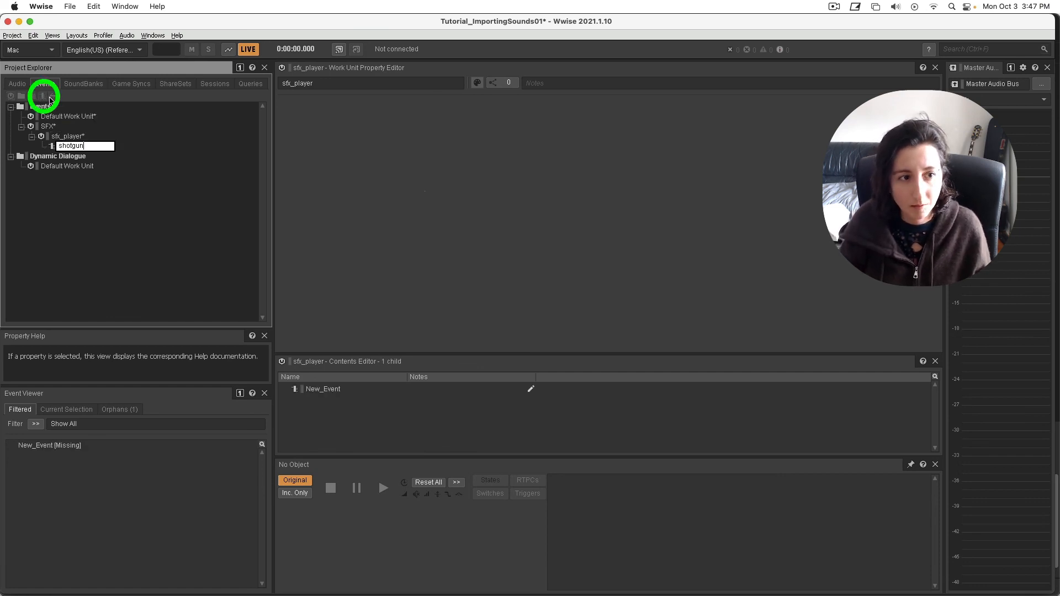
{"action": "key", "text": "Return"}
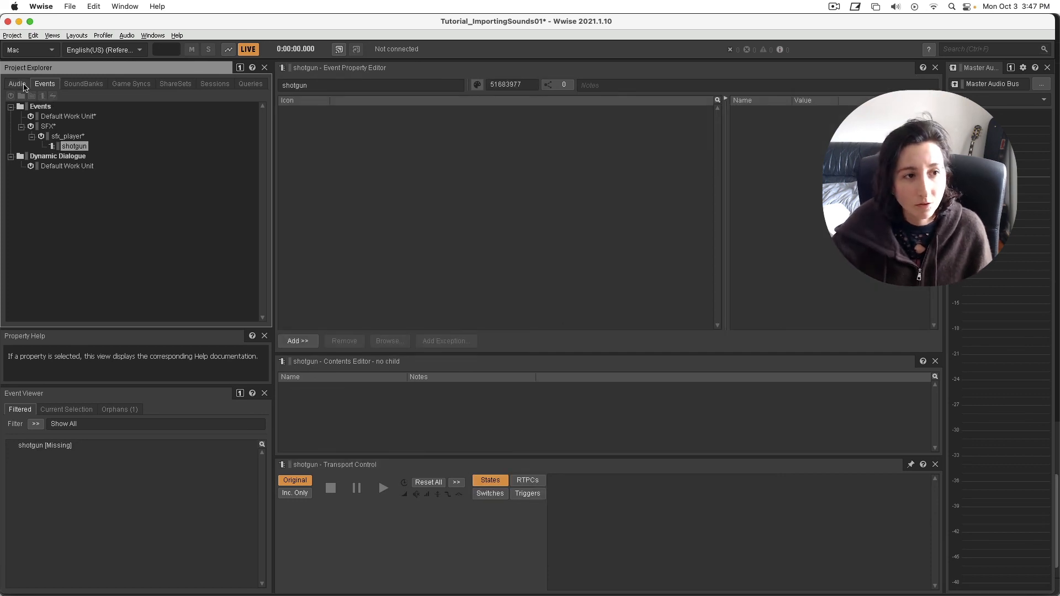
Step: Assign the shotgun sound from the Actor-Mixer Hierarchy to the shotgun event with a Play action
{"action": "left_click", "coordinate": [24, 87]}
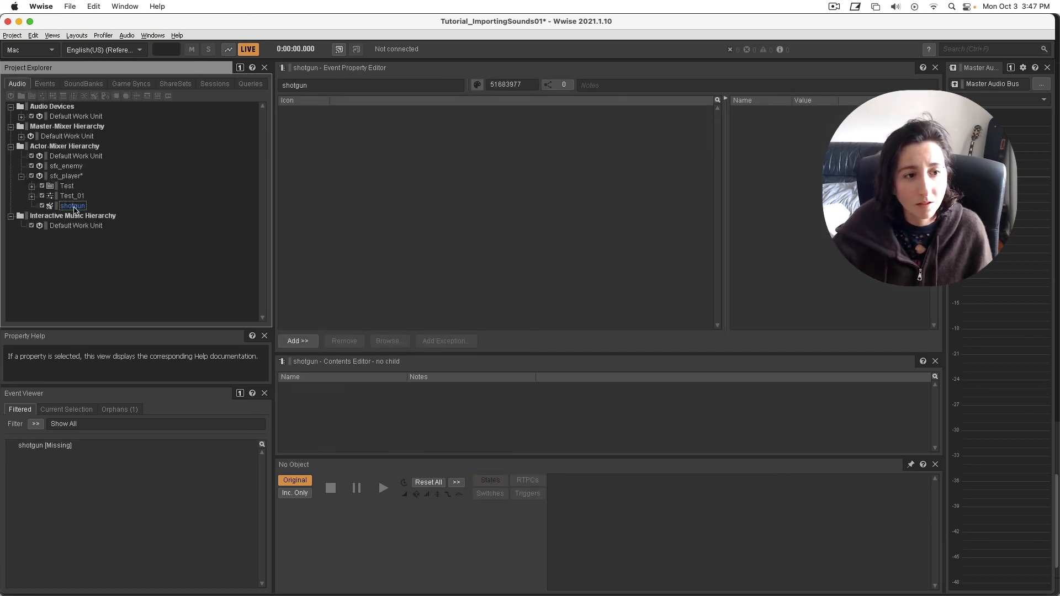
{"action": "left_click_drag", "start_coordinate": [75, 209], "coordinate": [341, 171]}
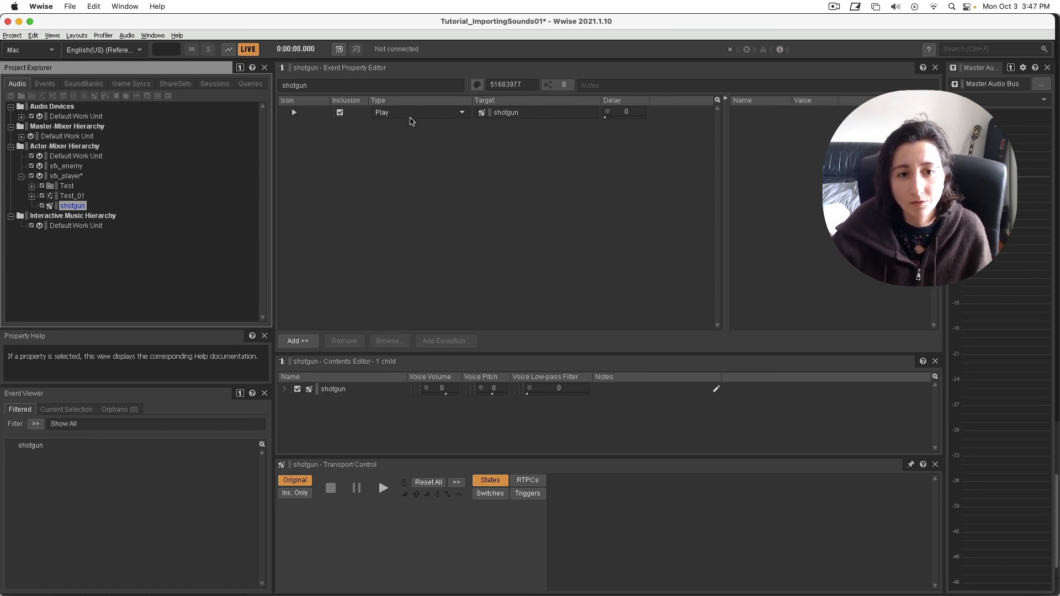
{"action": "left_click", "coordinate": [411, 120]}
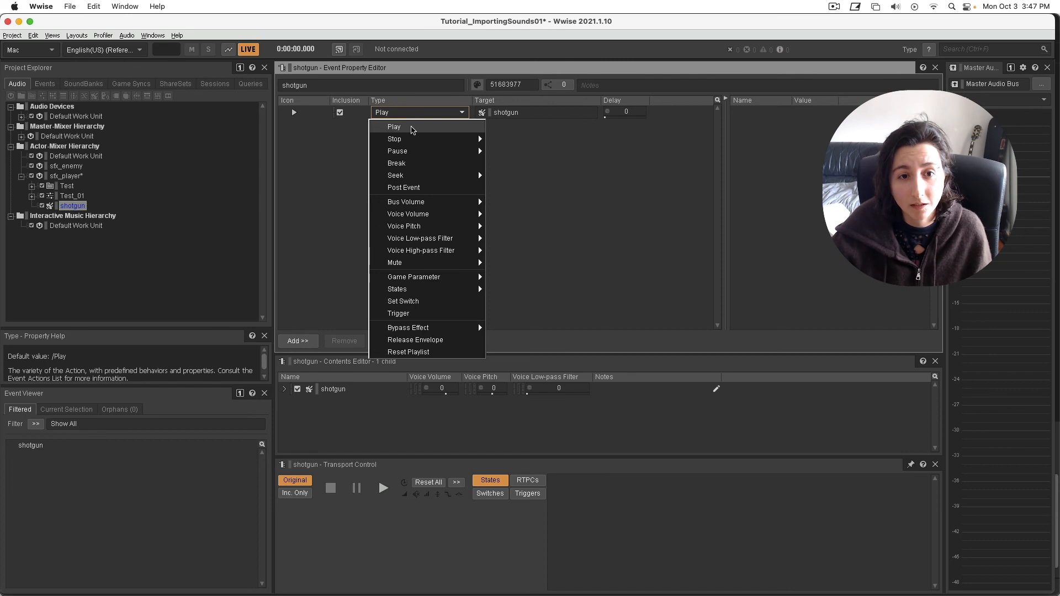
{"action": "left_click", "coordinate": [411, 130]}
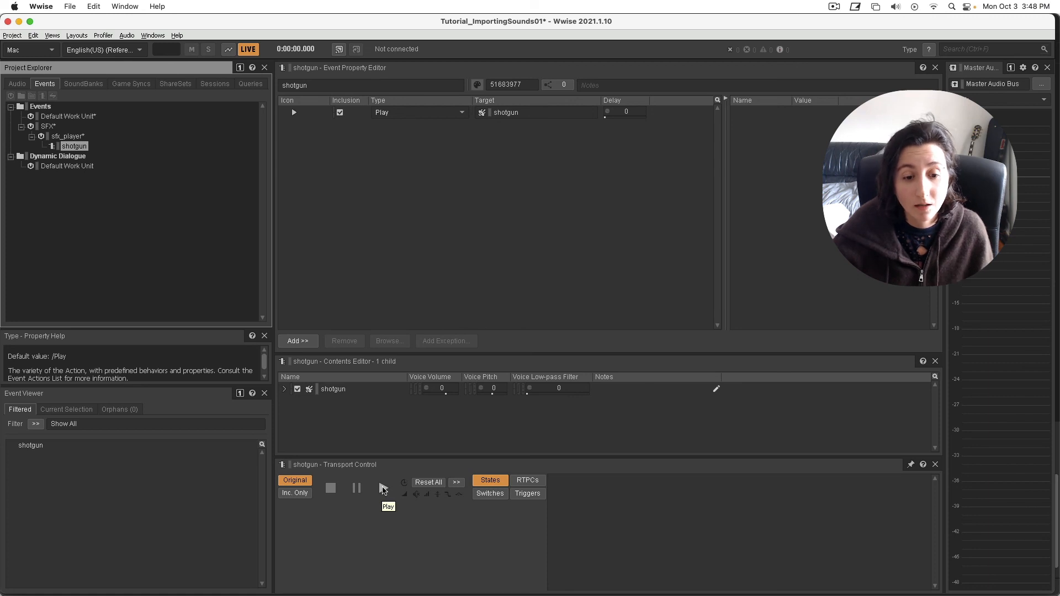
Step: Play the shotgun event and compare the audio hierarchy with the events hierarchy
{"action": "left_click", "coordinate": [382, 488]}
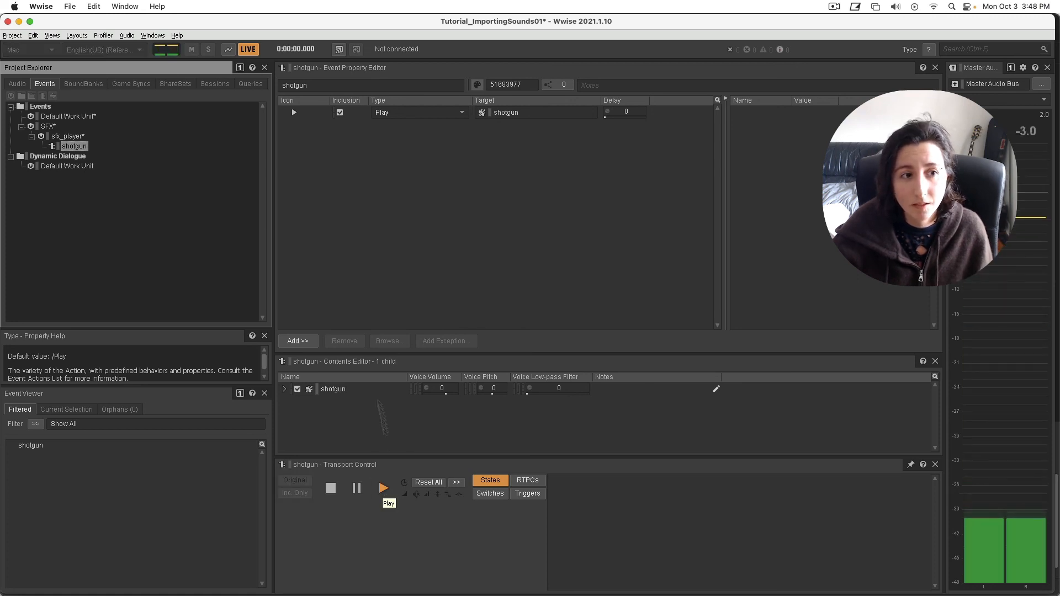
{"action": "left_click", "coordinate": [158, 173]}
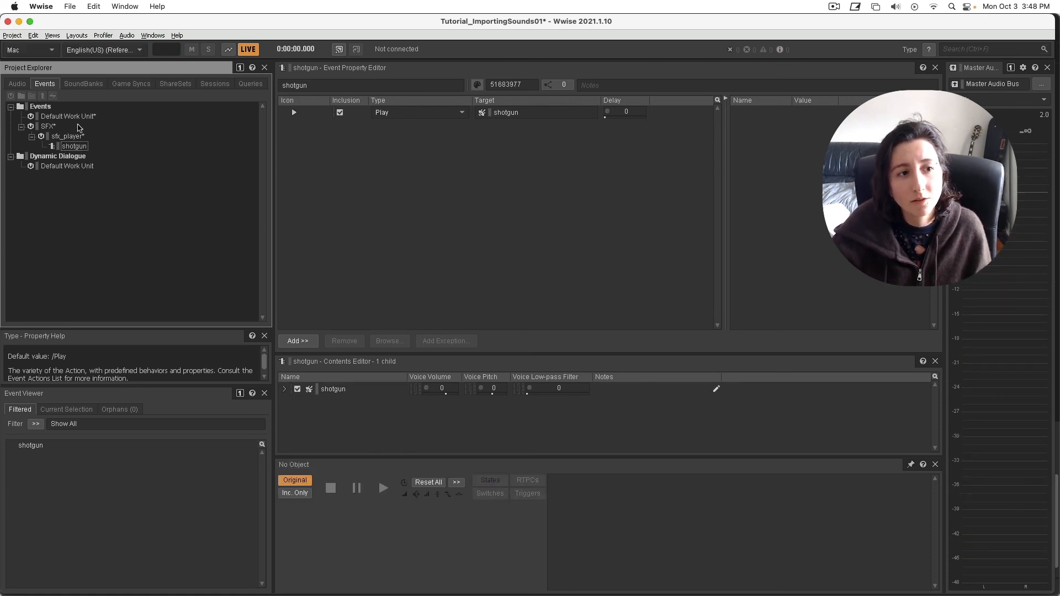
{"action": "left_click", "coordinate": [20, 84]}
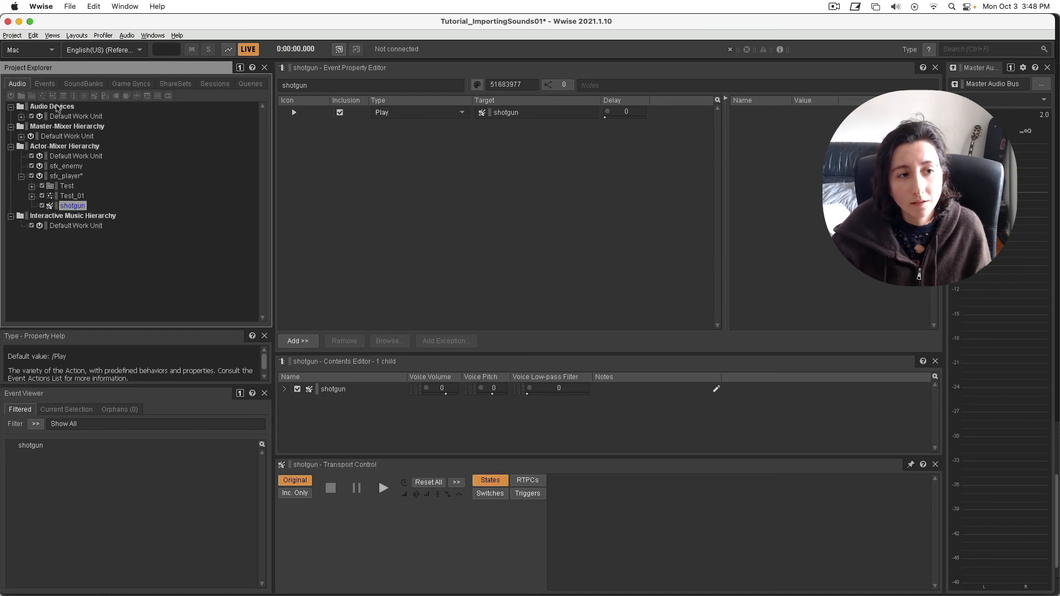
{"action": "left_click", "coordinate": [45, 83]}
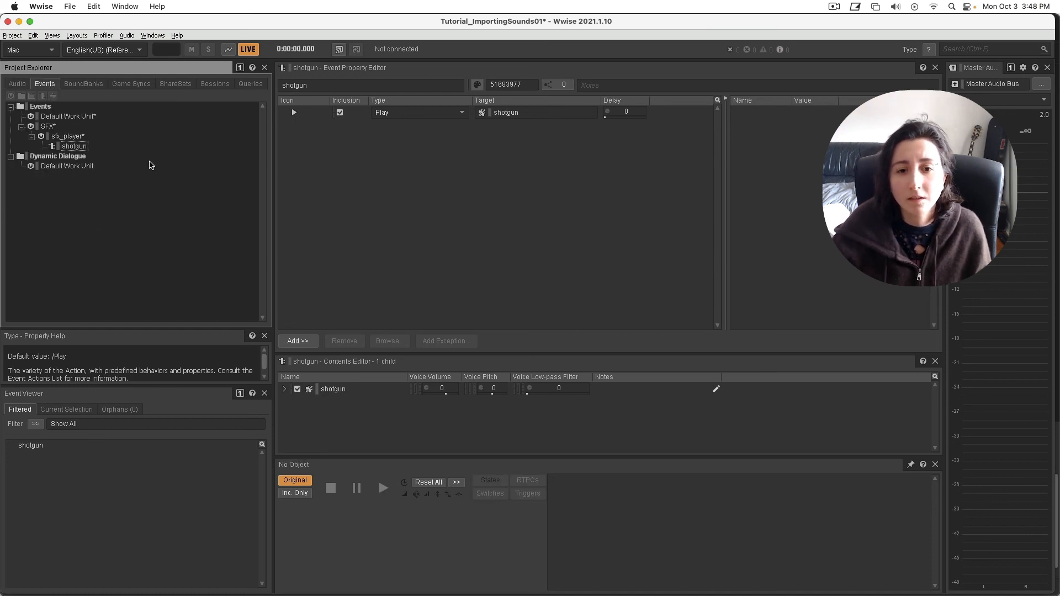